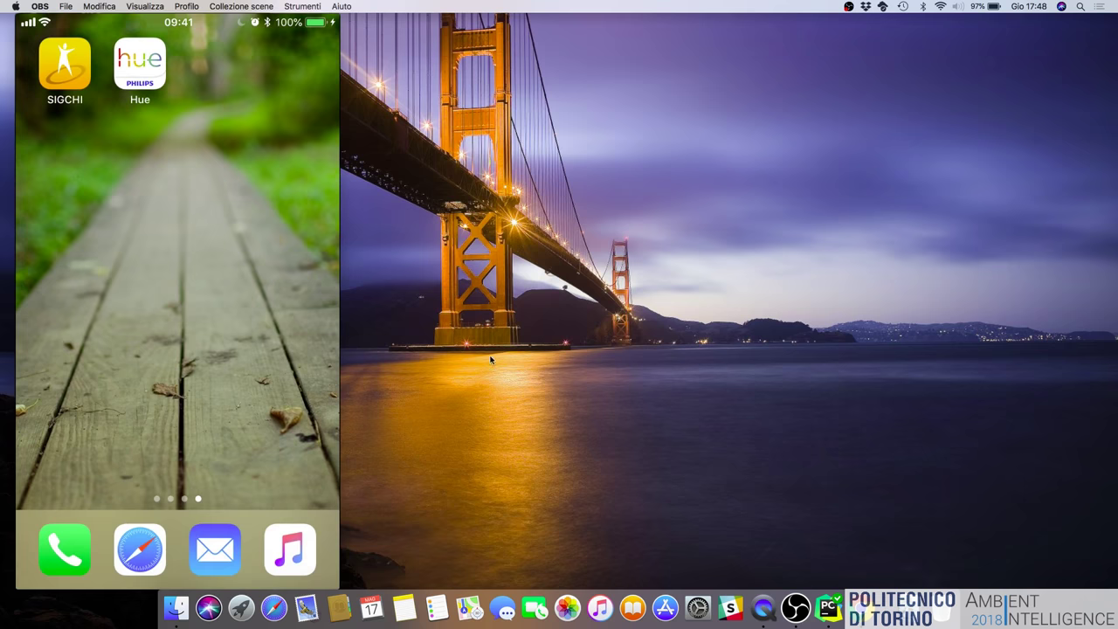
Bring up the python-hue project and open rest.py and hue.py, with rest.py in front.
click(827, 606)
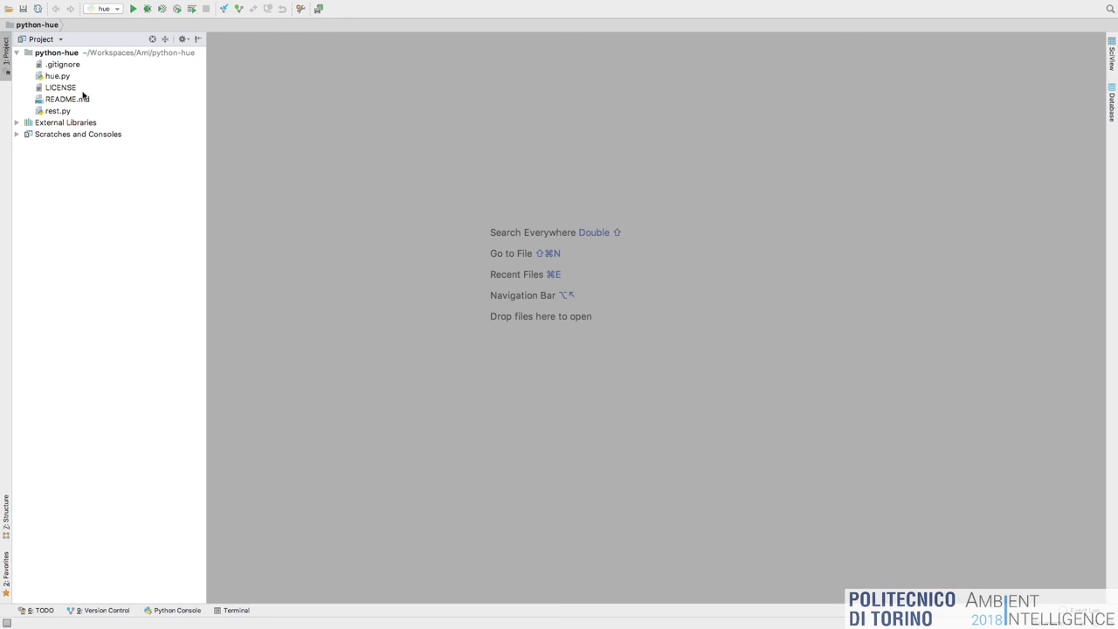
click(78, 113)
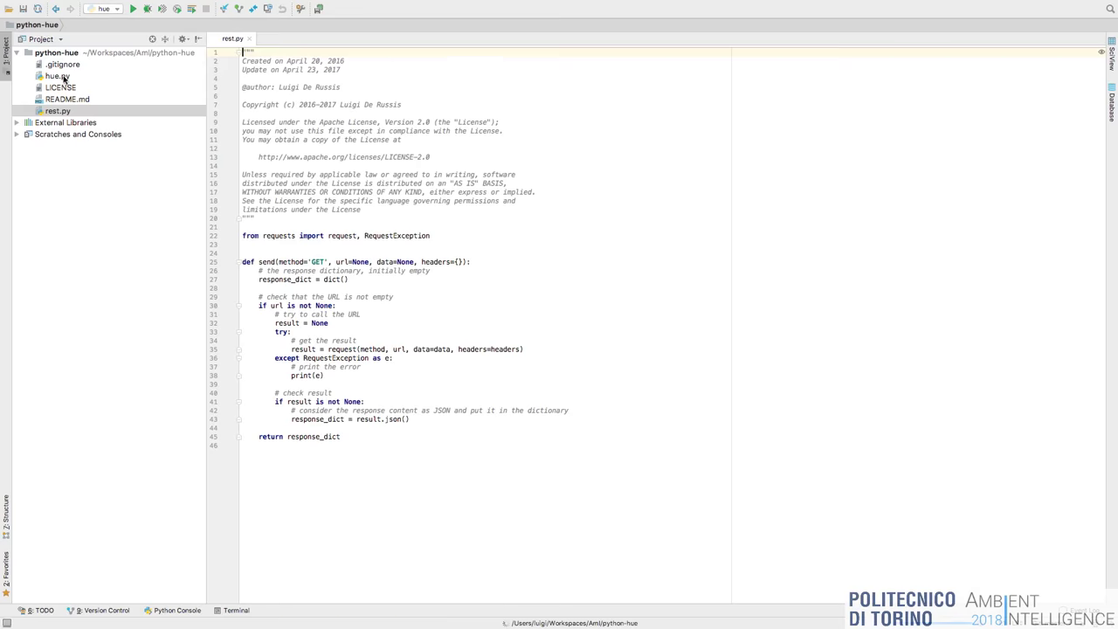
double_click(77, 78)
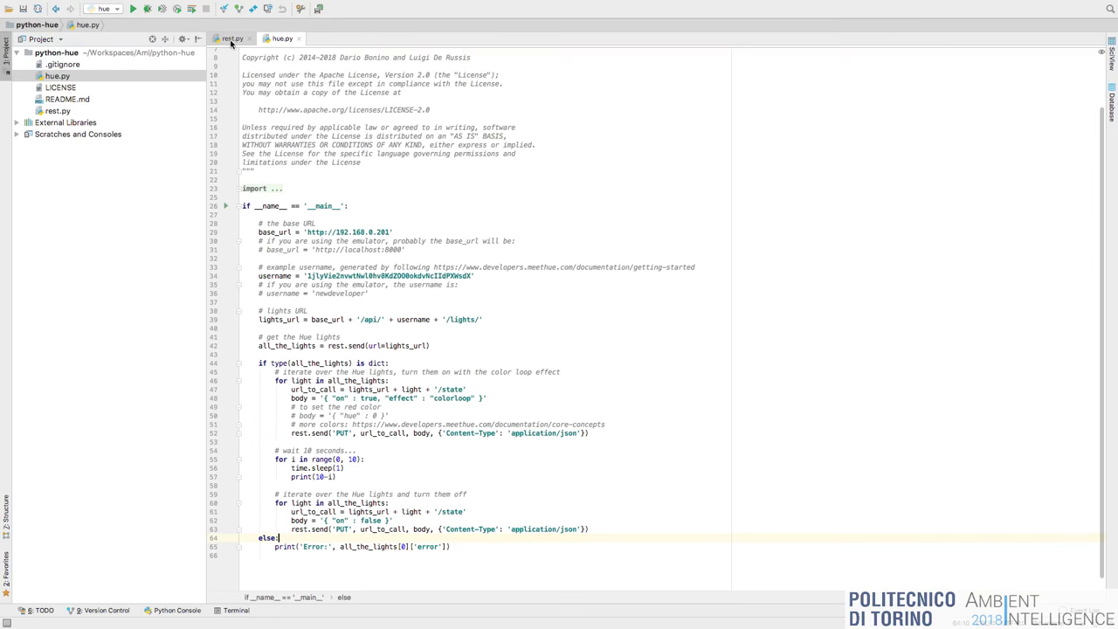
click(232, 38)
Scroll through rest.py to read the send() function that returns the JSON response as a dictionary.
scroll(379, 205, up, 10)
scroll(379, 205, down, 1)
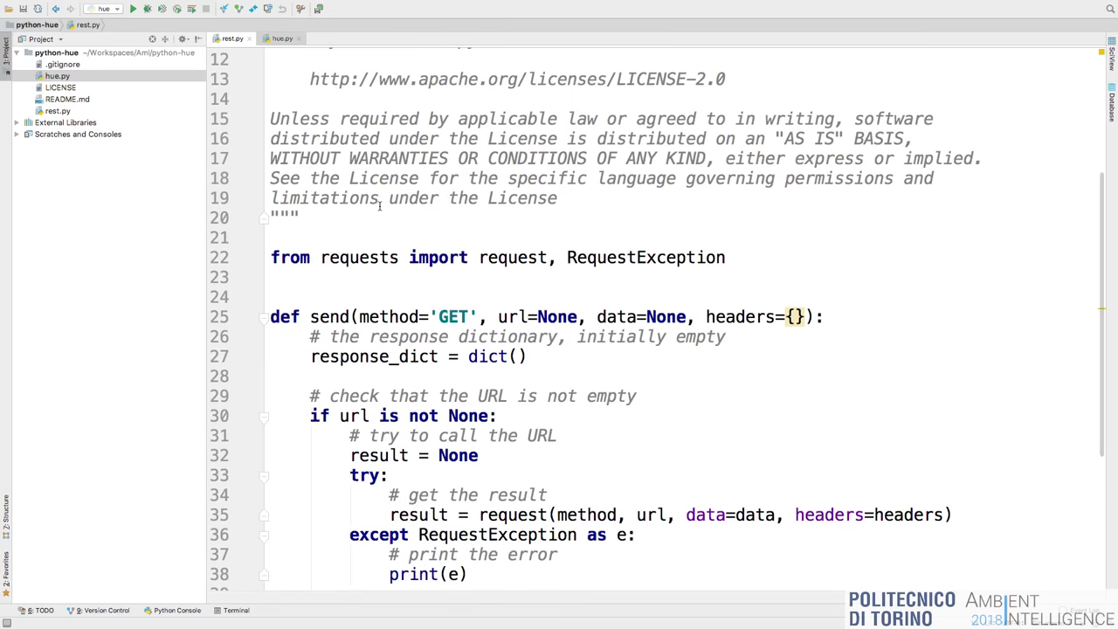
scroll(380, 205, down, 3)
scroll(381, 203, down, 3)
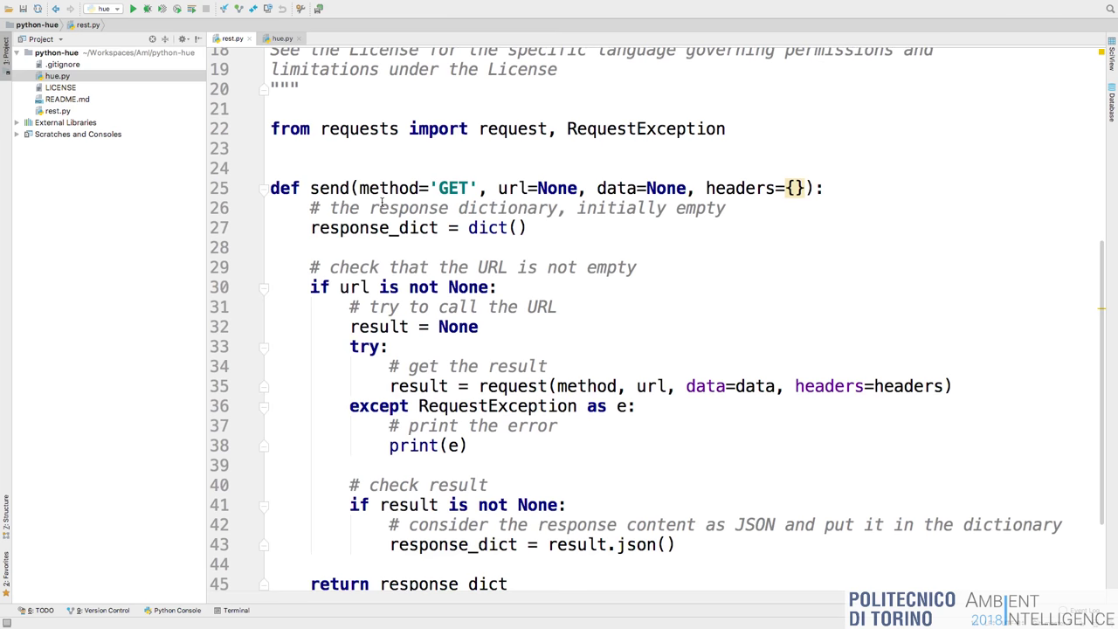
scroll(382, 202, down, 3)
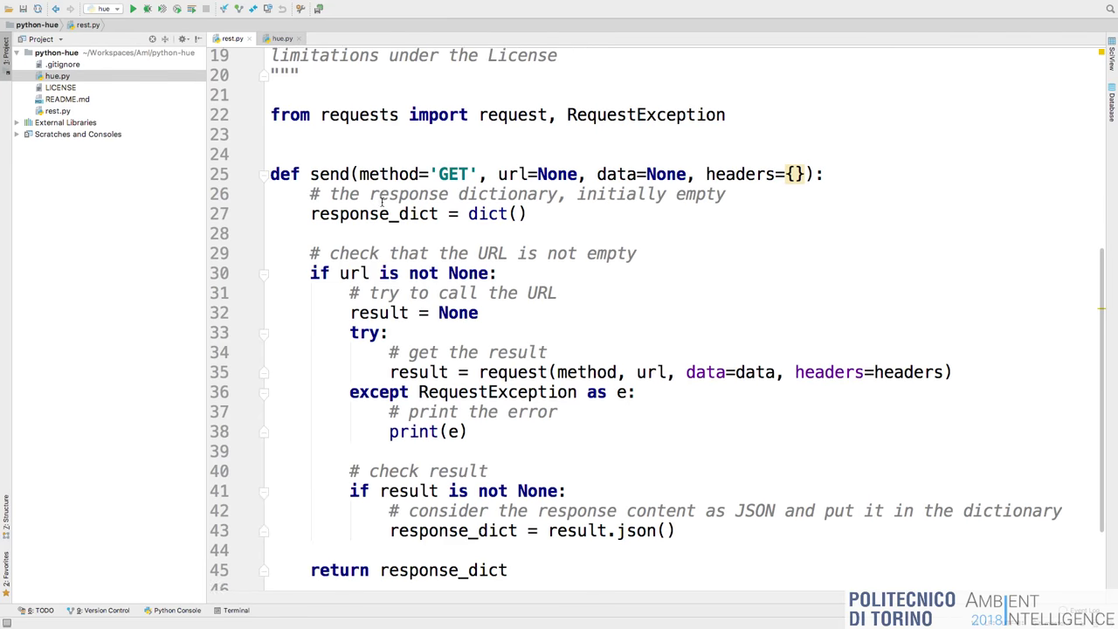
click(346, 132)
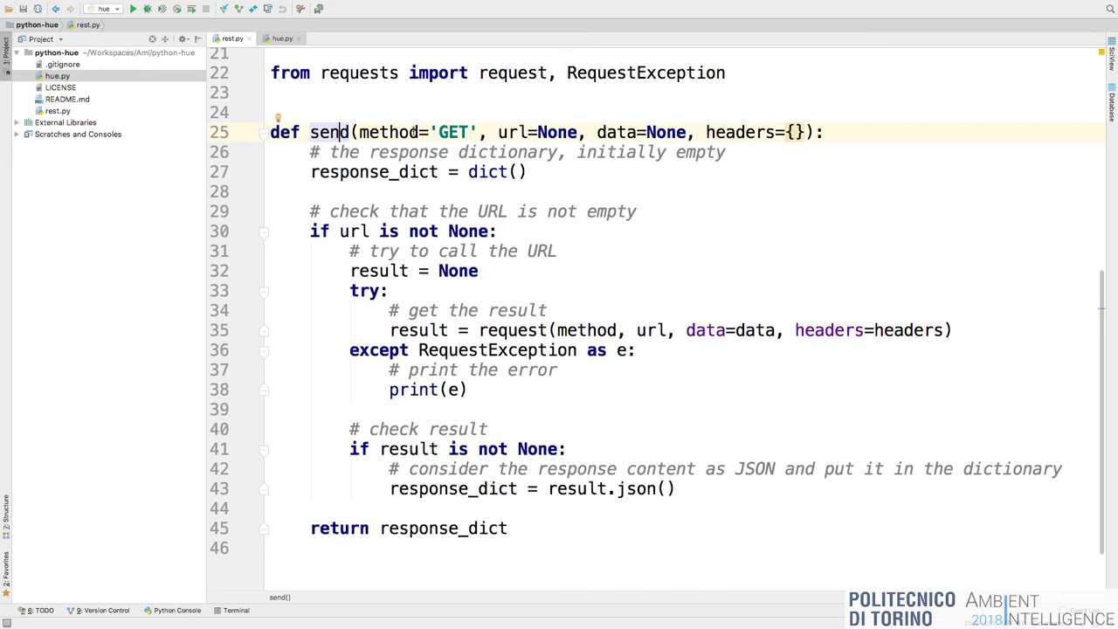
click(398, 132)
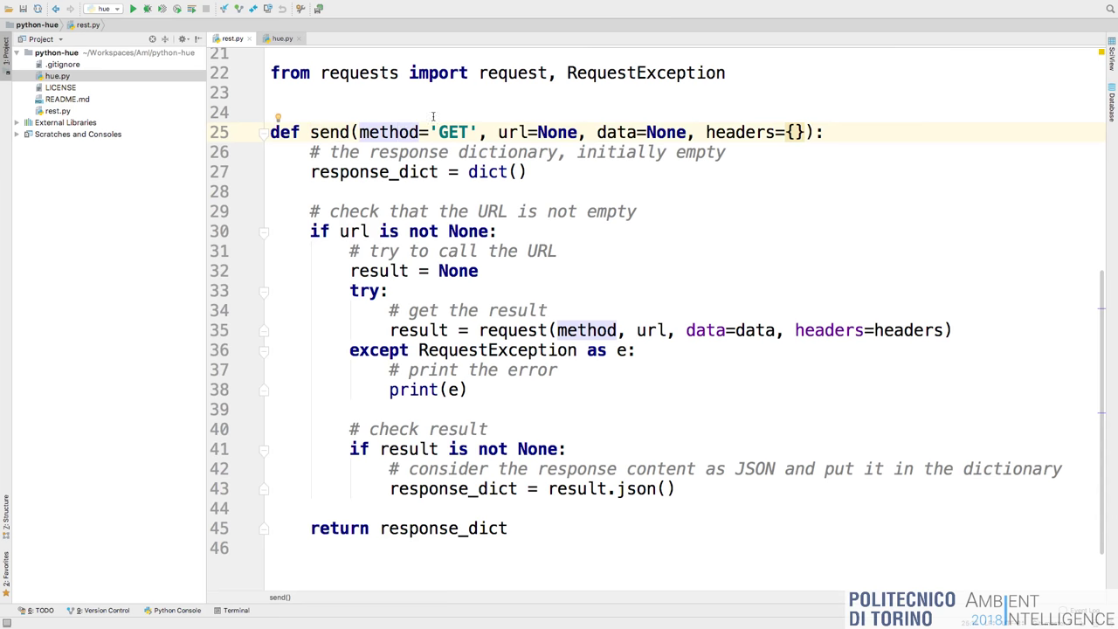
click(505, 132)
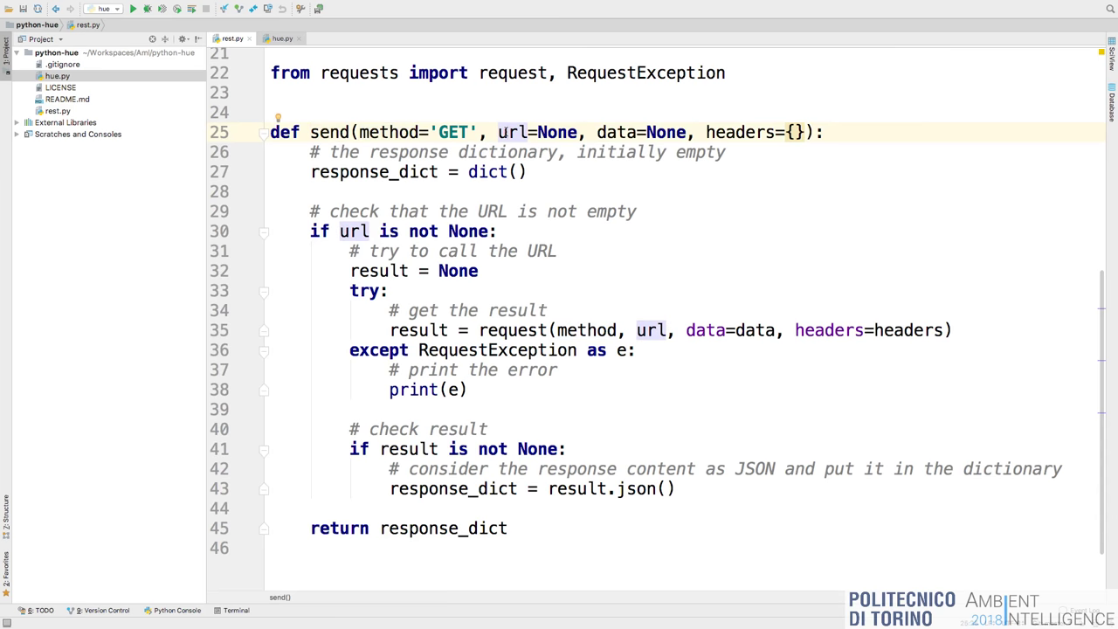
click(601, 132)
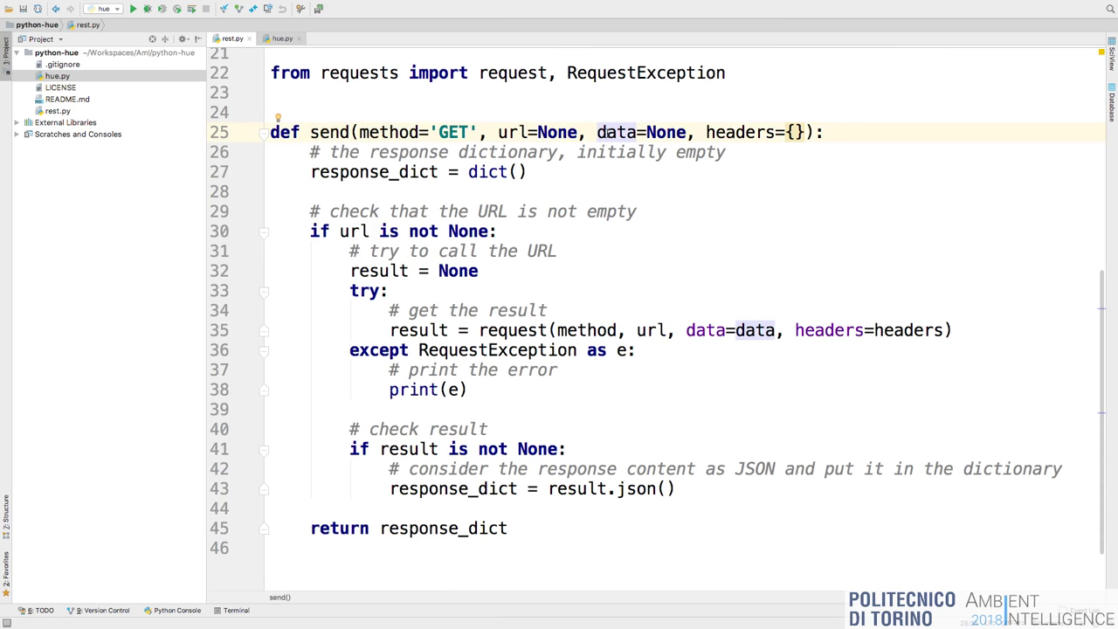
click(731, 130)
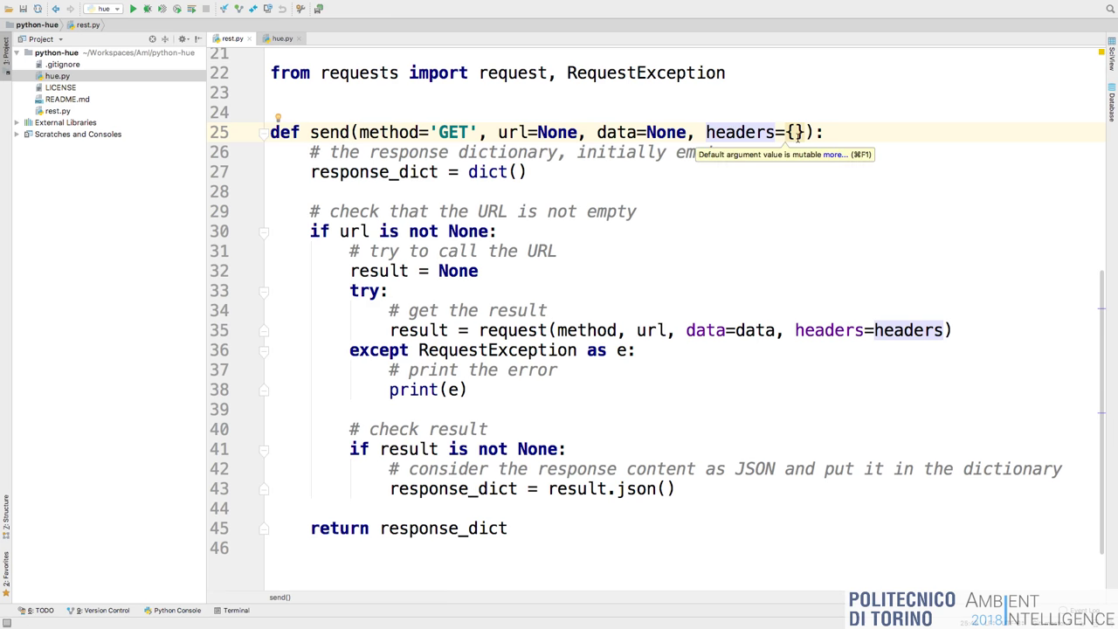
scroll(573, 189, down, 2)
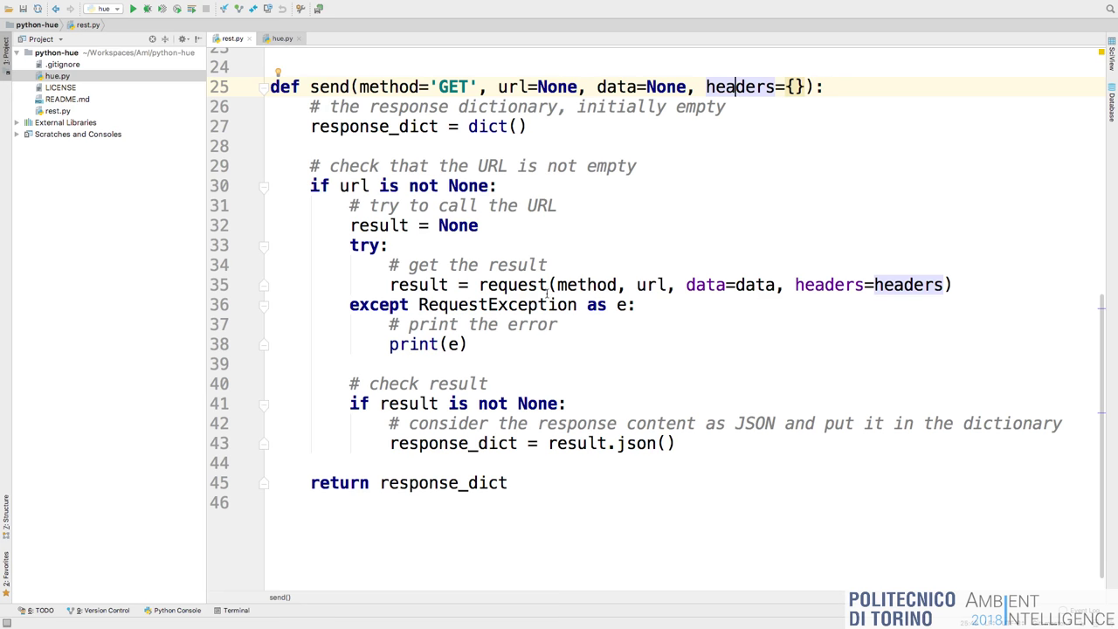
scroll(506, 330, down, 1)
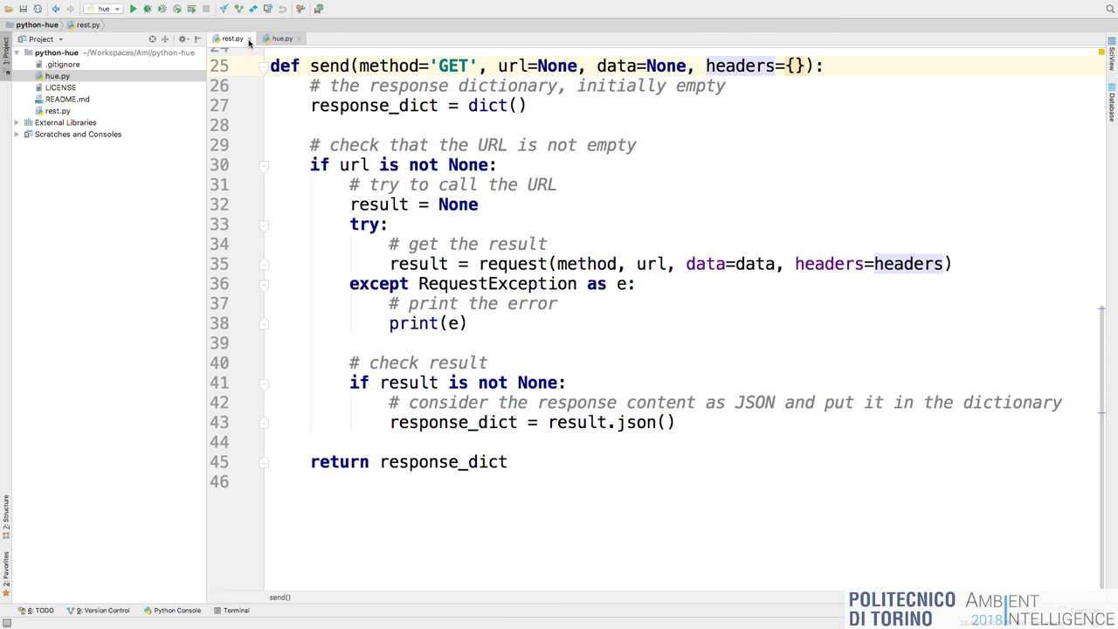
scroll(406, 114, up, 3)
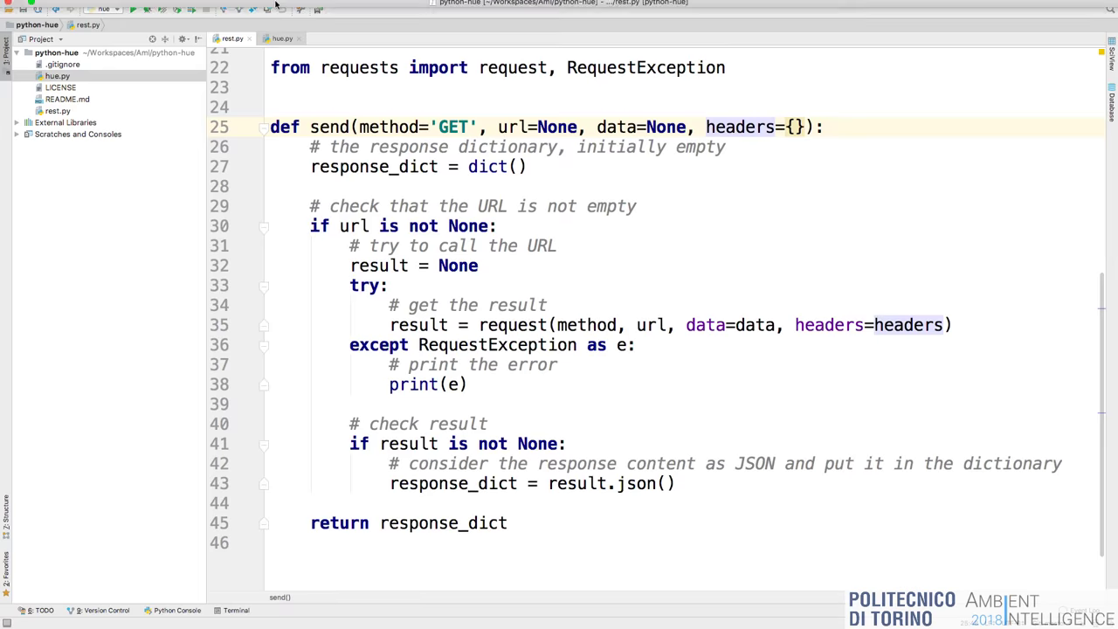
Close rest.py with Cmd+W to return to hue.py.
key(super+w)
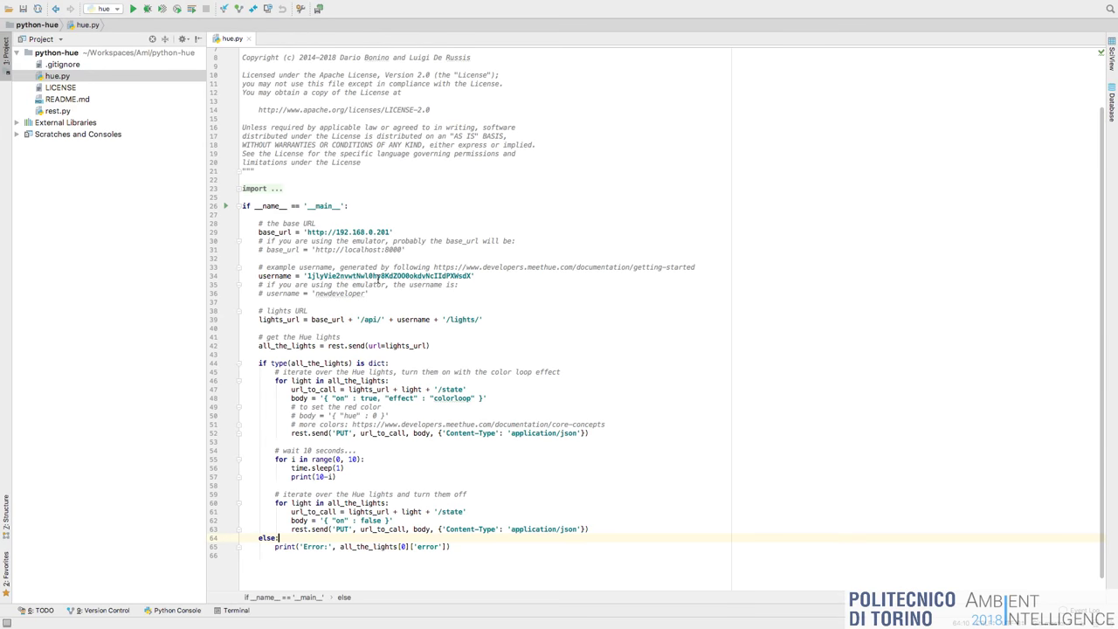
scroll(374, 250, up, 6)
scroll(374, 251, up, 2)
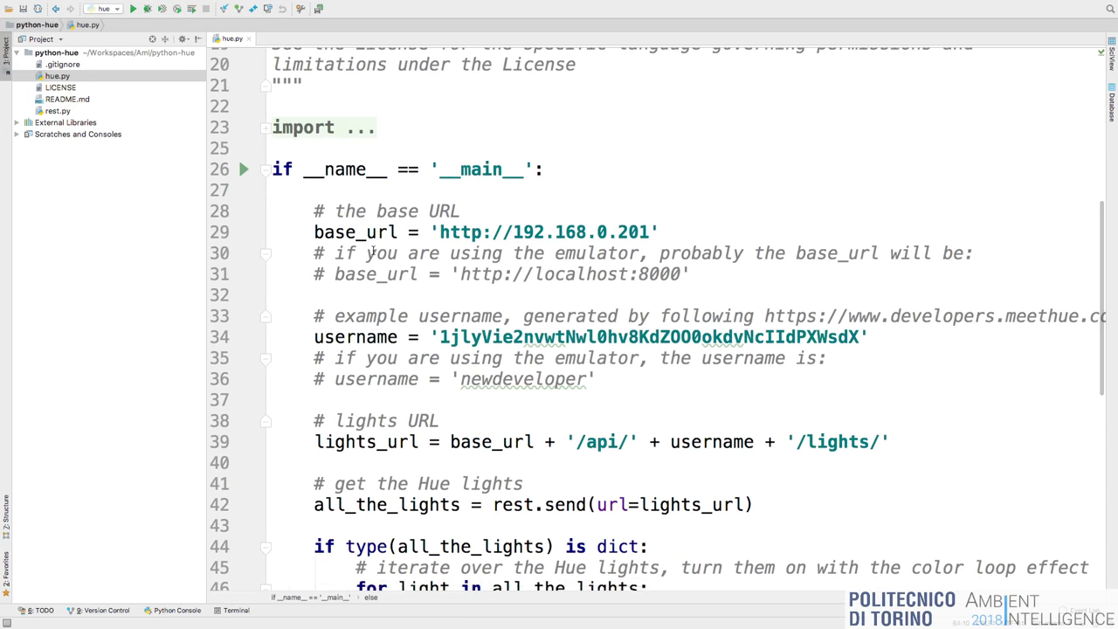
Expand the folded imports on line 23 of hue.py to reveal import rest and import time.
click(265, 128)
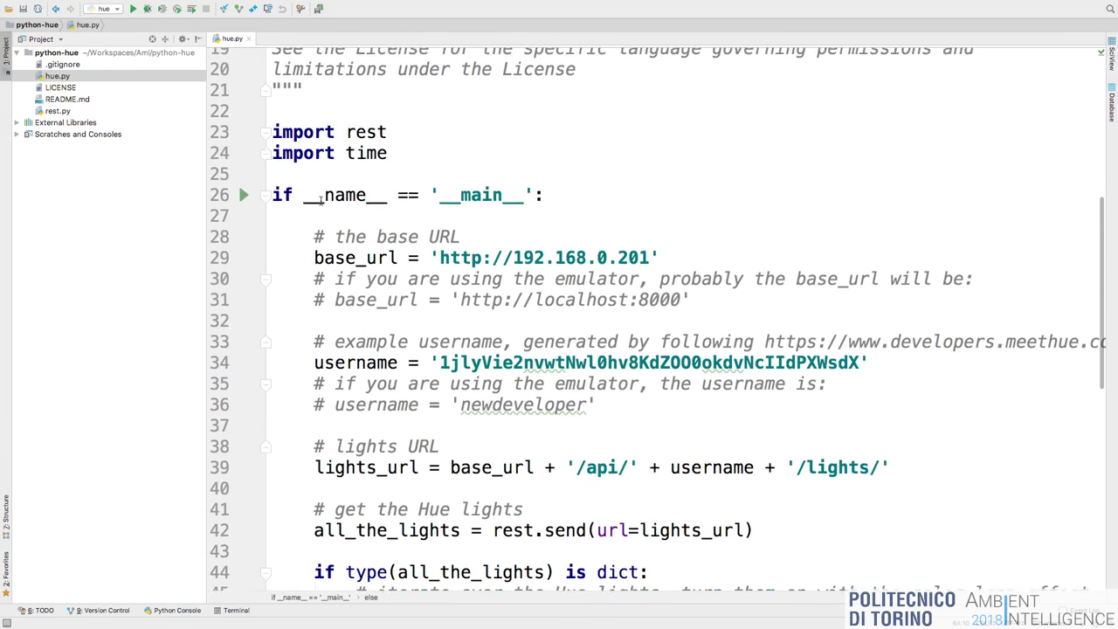
scroll(320, 199, down, 3)
scroll(320, 200, up, 2)
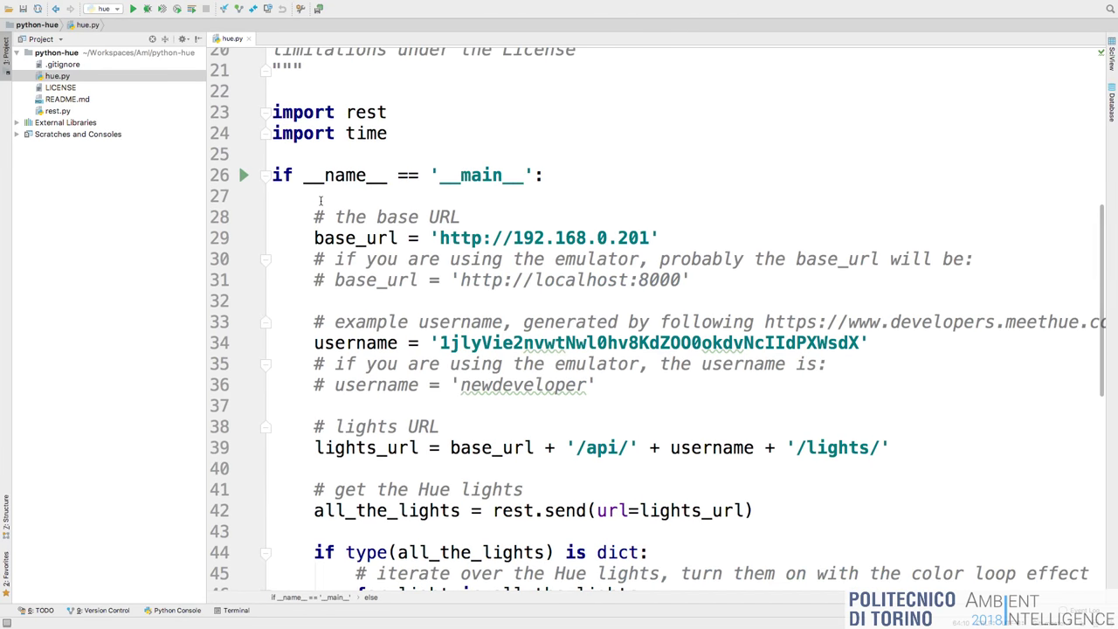
scroll(320, 199, down, 1)
scroll(427, 221, up, 1)
scroll(427, 221, up, 1)
scroll(426, 221, left, 3)
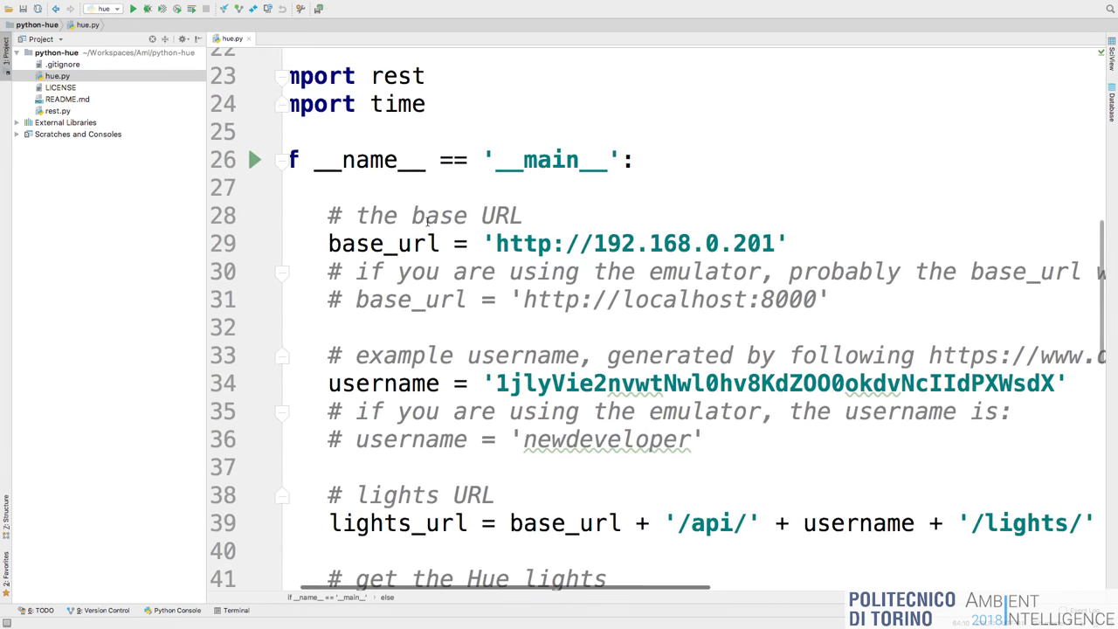
scroll(427, 221, up, 1)
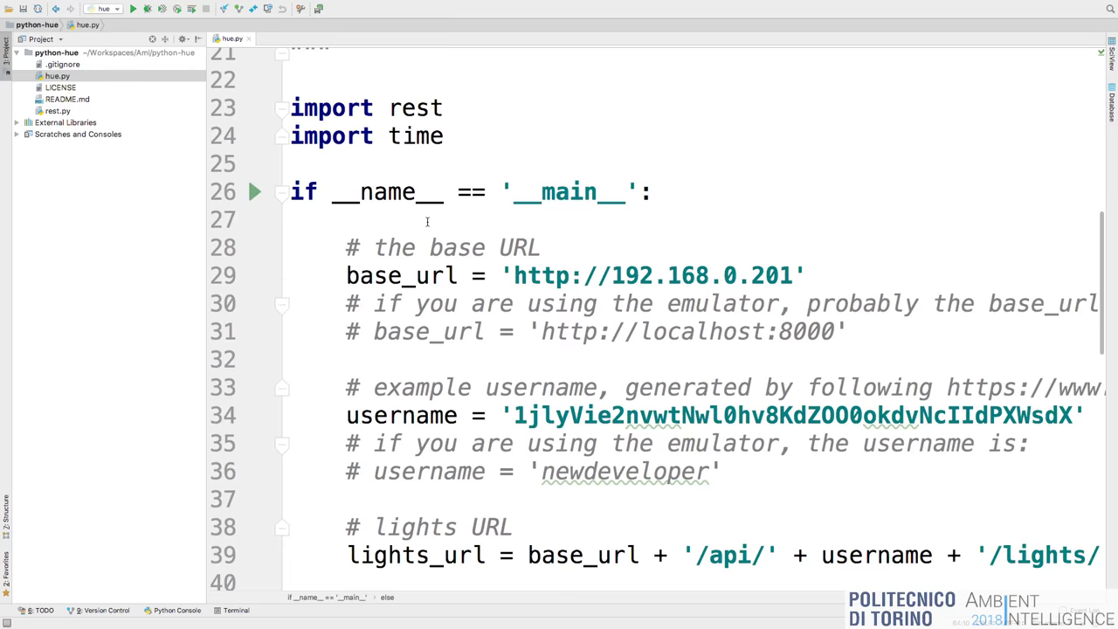
scroll(427, 221, down, 1)
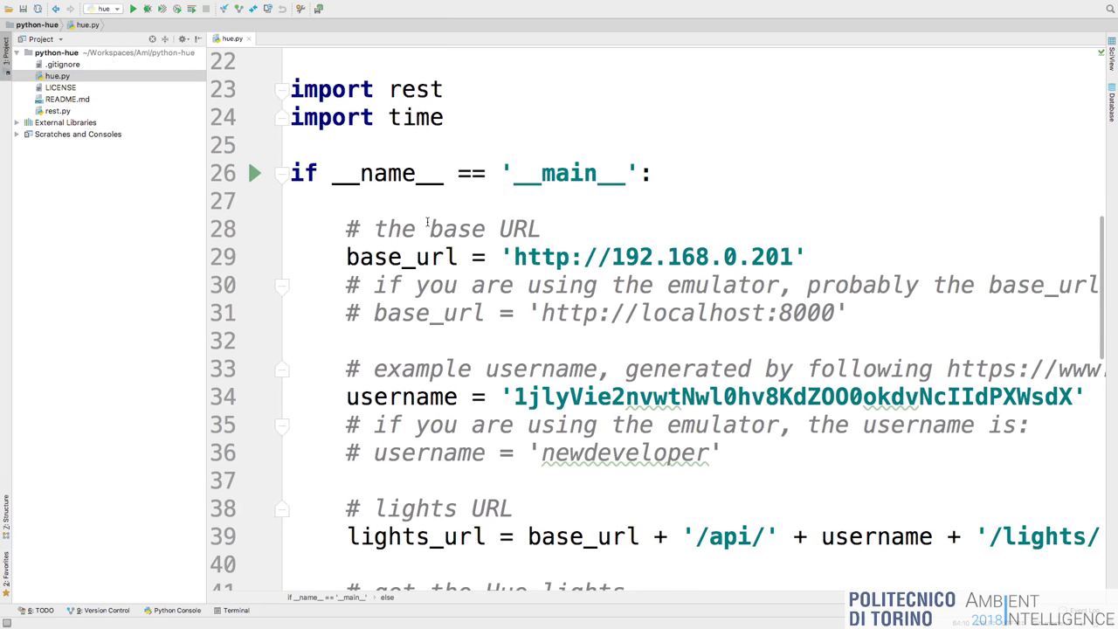
scroll(427, 222, down, 2)
scroll(427, 222, right, 2)
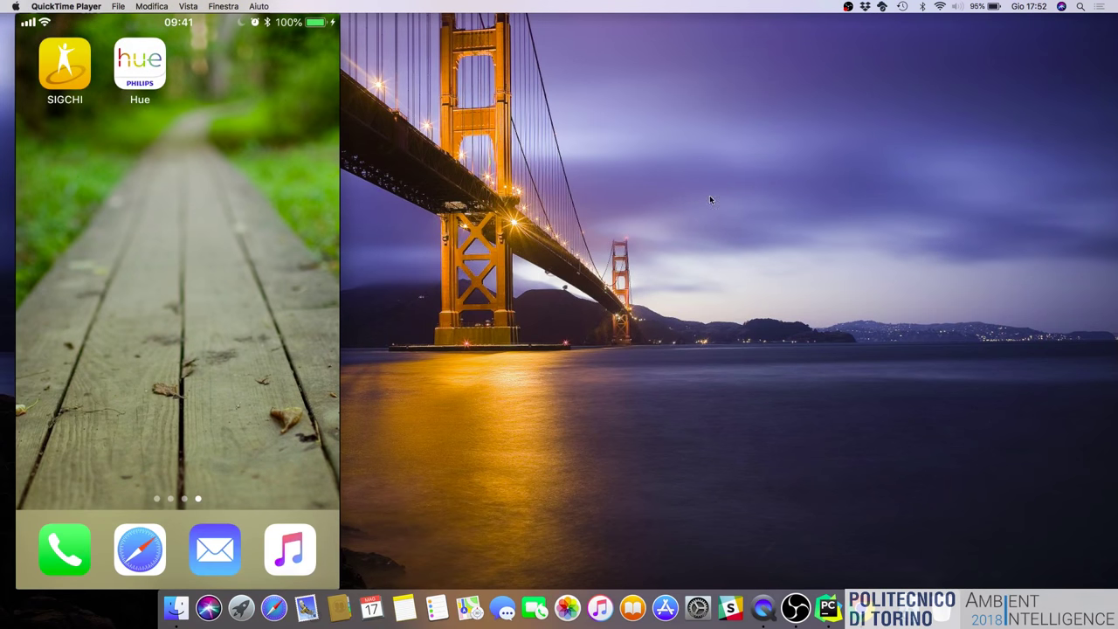
Check the connected Wi-Fi network from the desktop menu bar, then return to full-screen hue.py.
key(ctrl+Right)
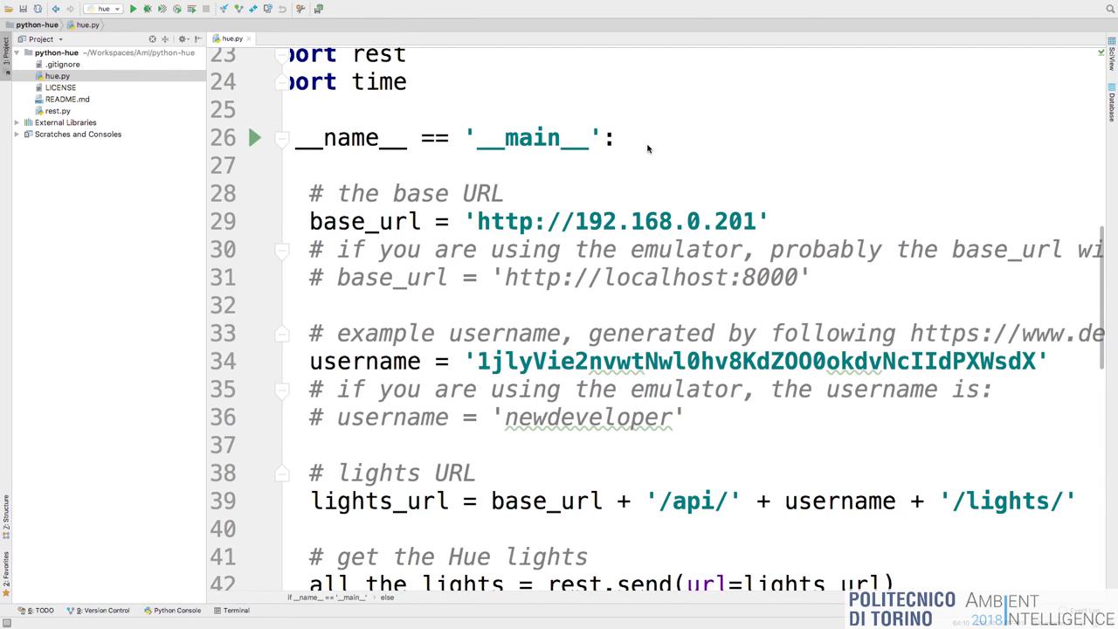
key(ctrl+Left)
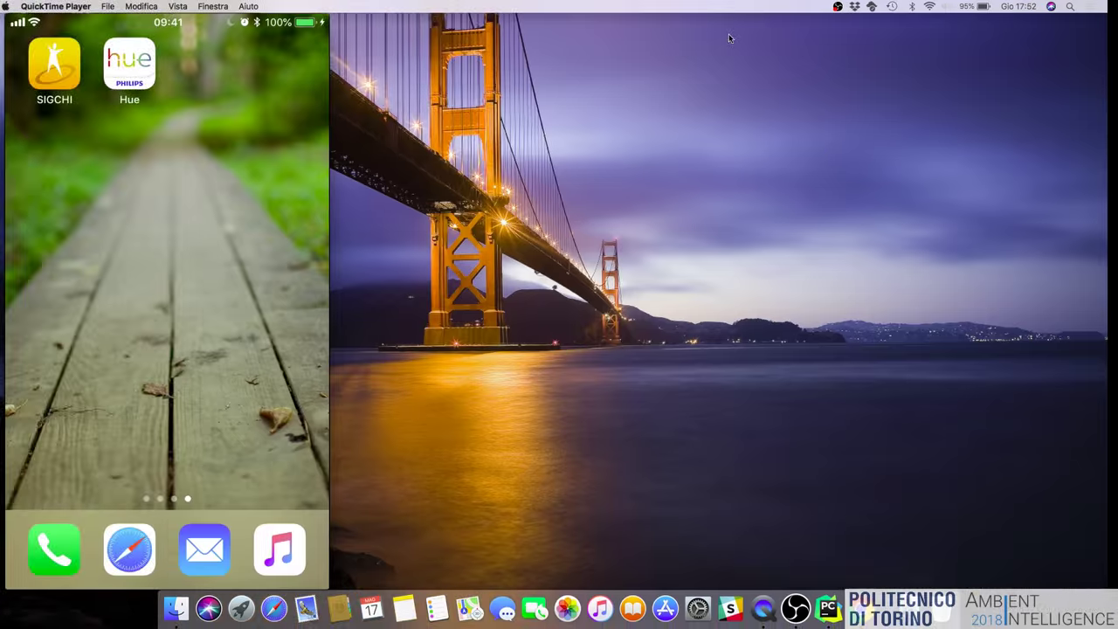
click(941, 6)
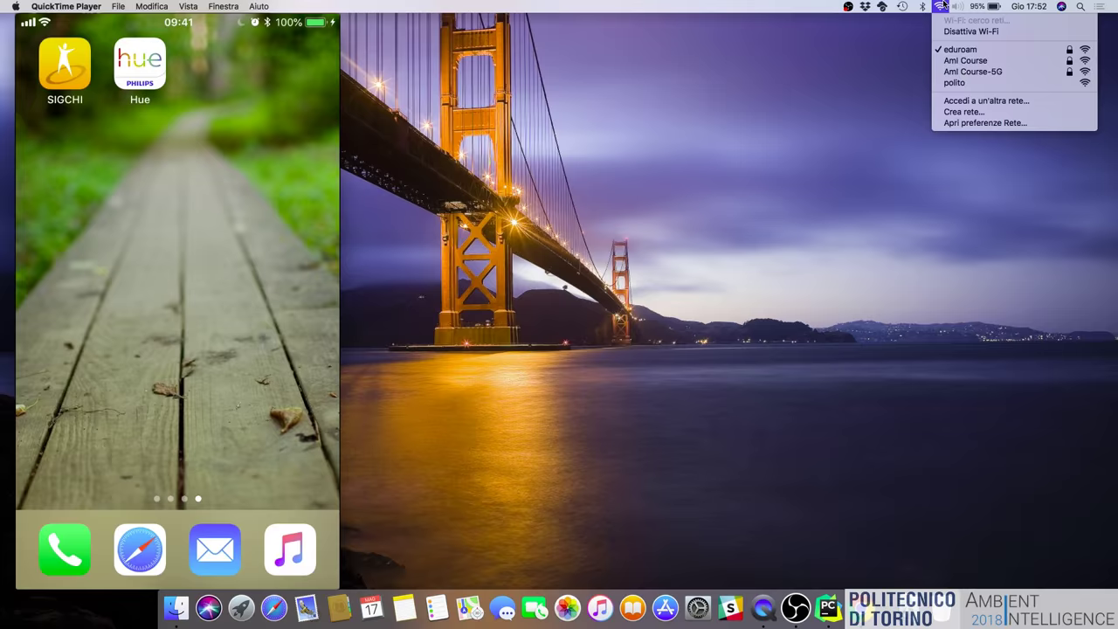
click(941, 6)
key(ctrl+Right)
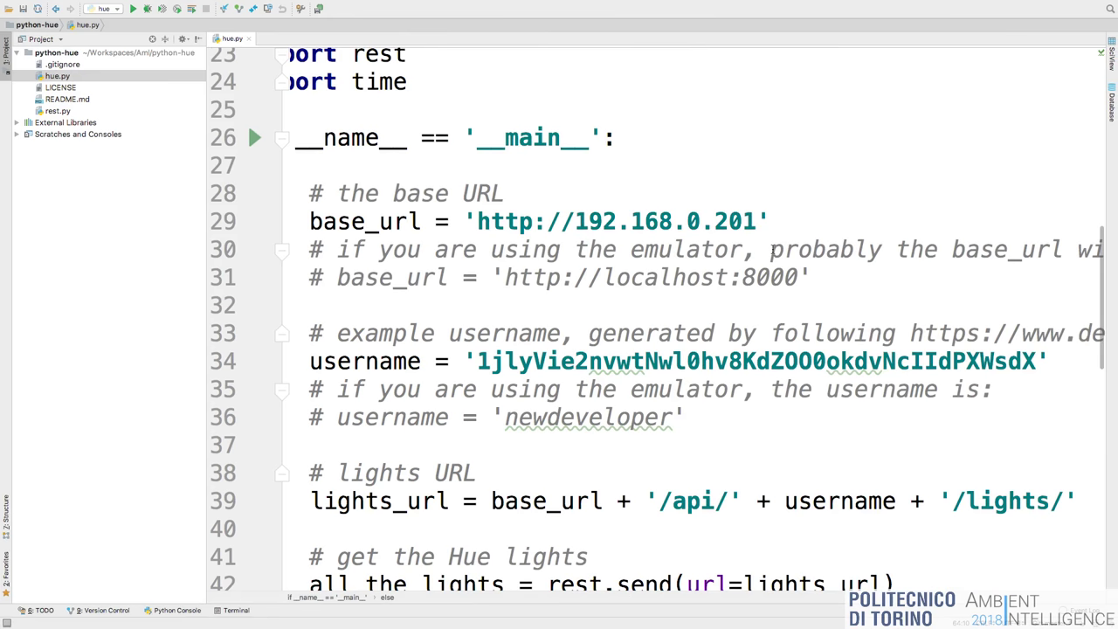
Hide the project tree and review hue.py's base_url, the commented emulator URL on line 31, and username.
scroll(771, 250, down, 1)
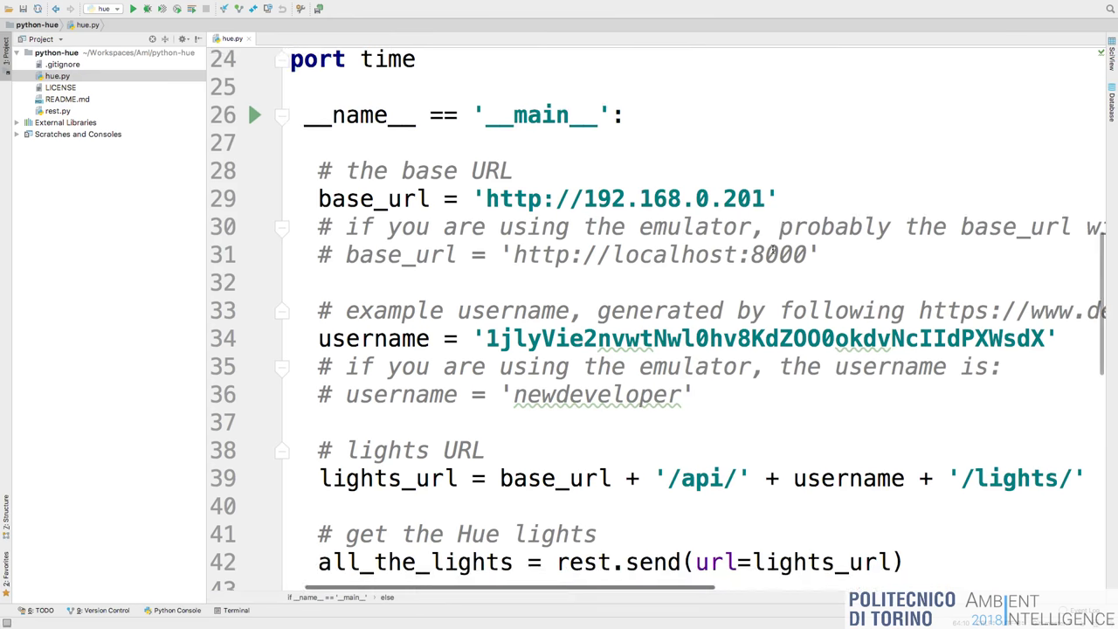
click(7, 50)
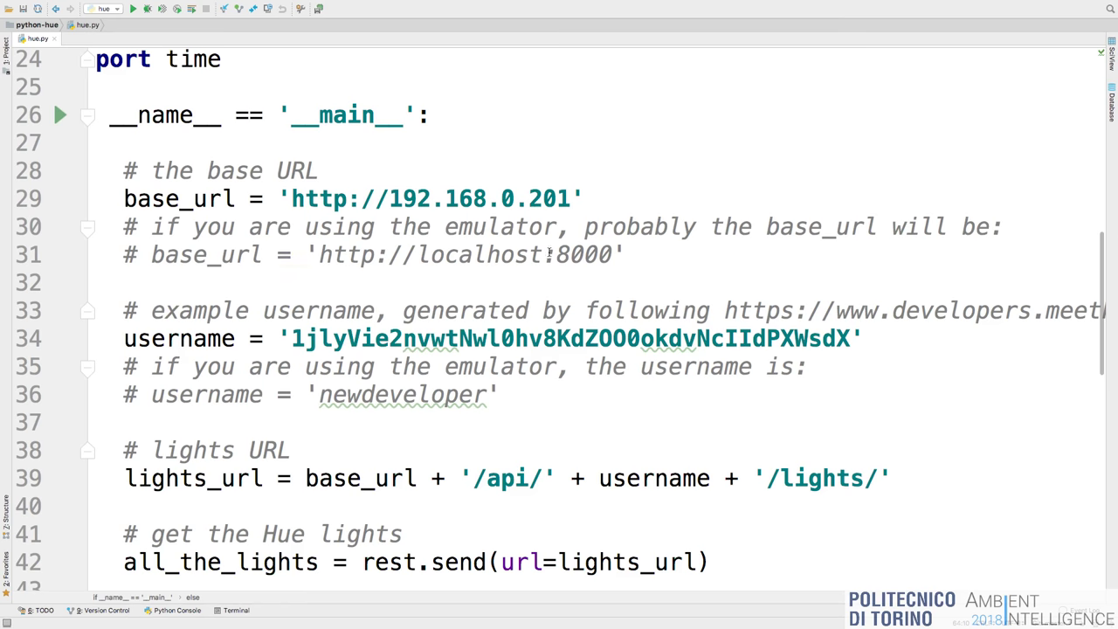
click(625, 255)
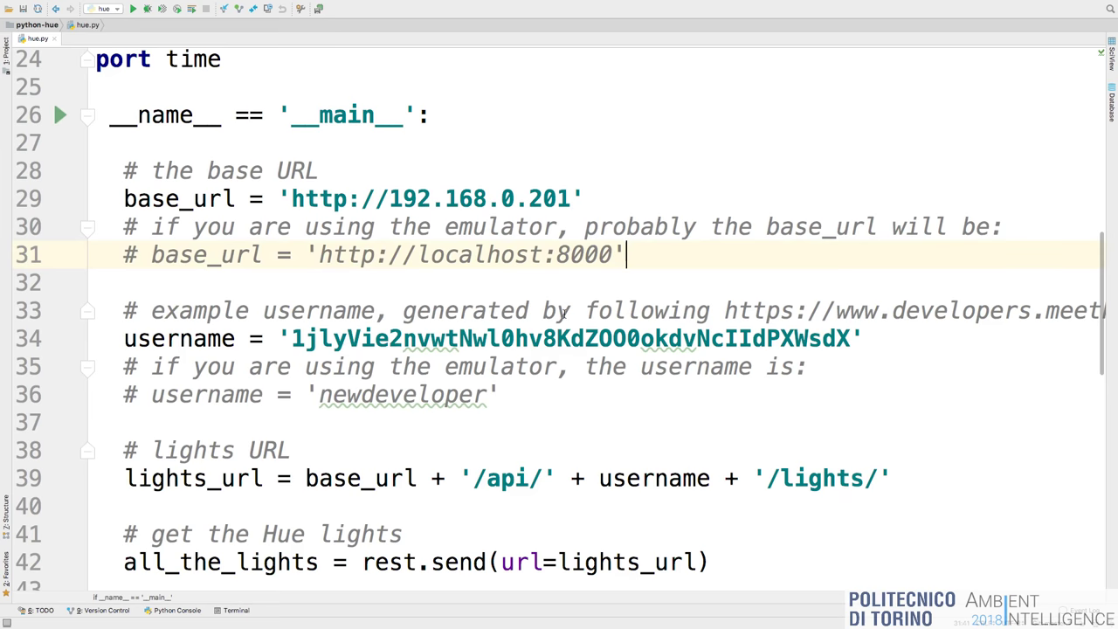
scroll(567, 316, down, 1)
scroll(566, 316, right, 1)
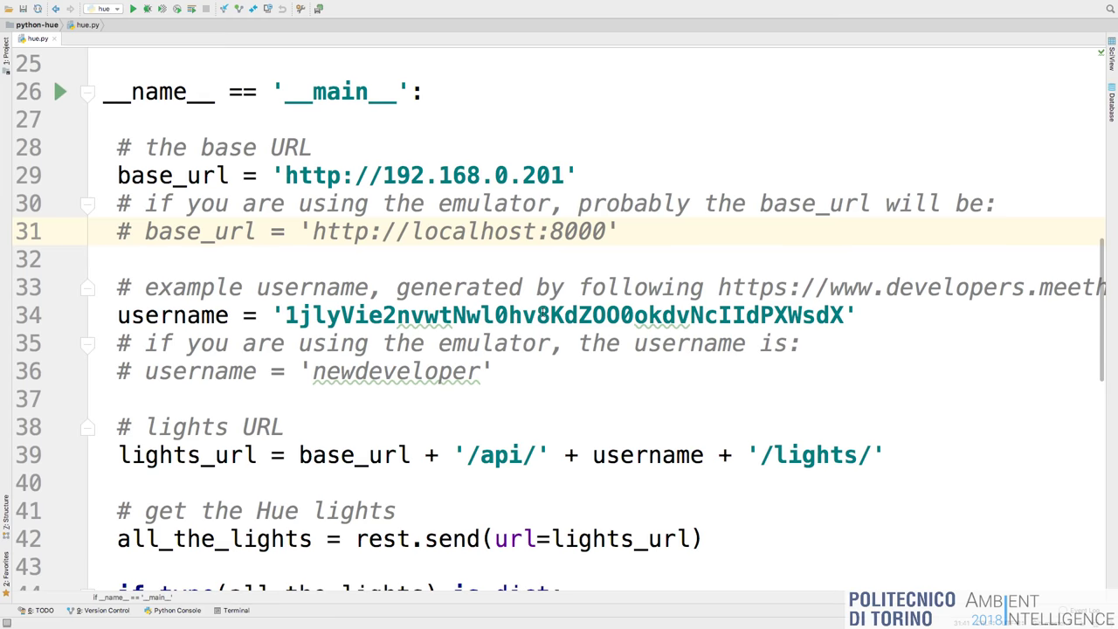
Load developer.meethue.com in Chrome and go to its Getting started documentation page.
key(ctrl+Left)
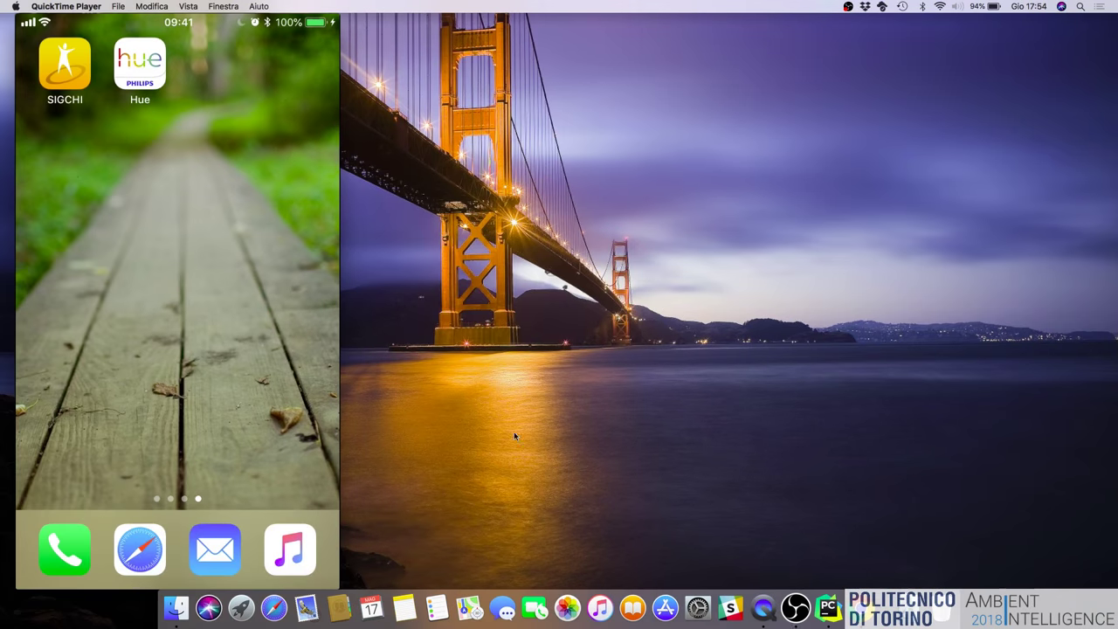
click(860, 608)
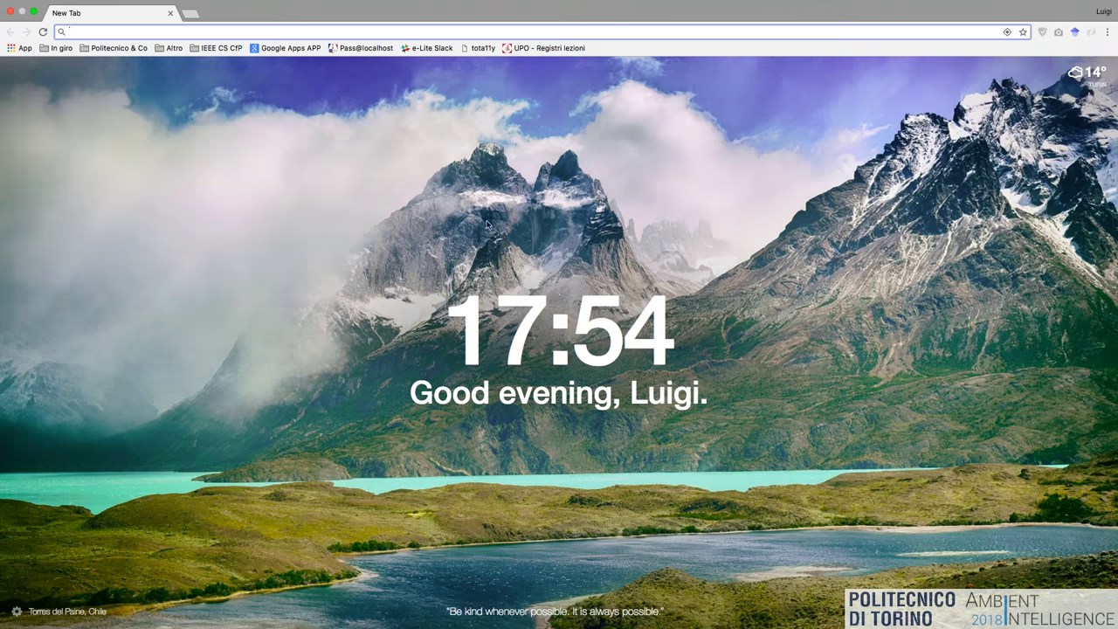
text(developer.meethue.com)
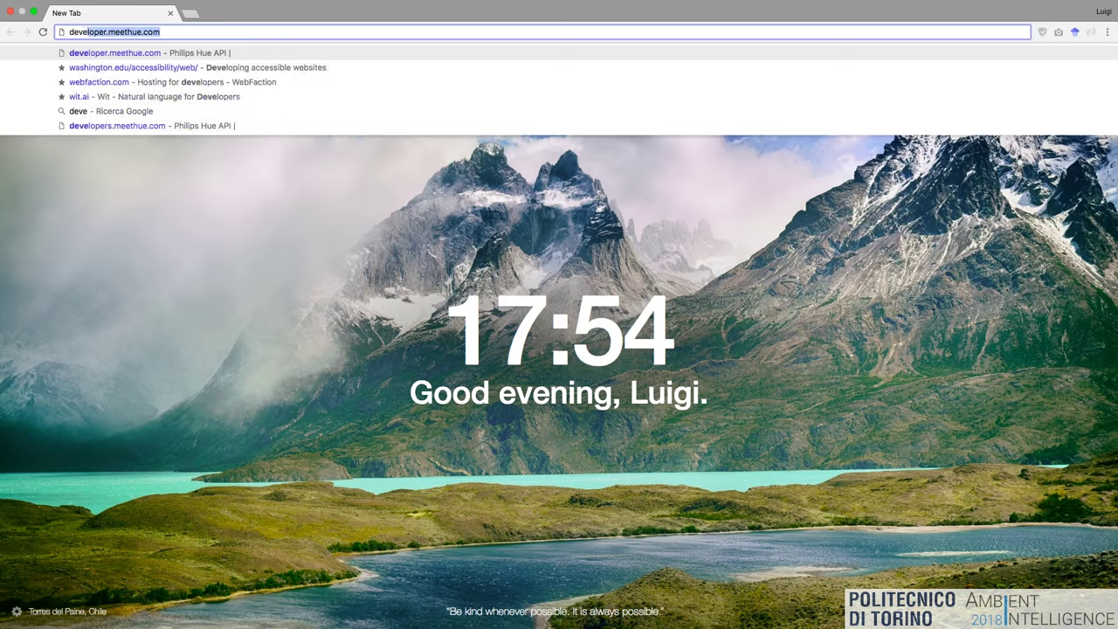
key(Return)
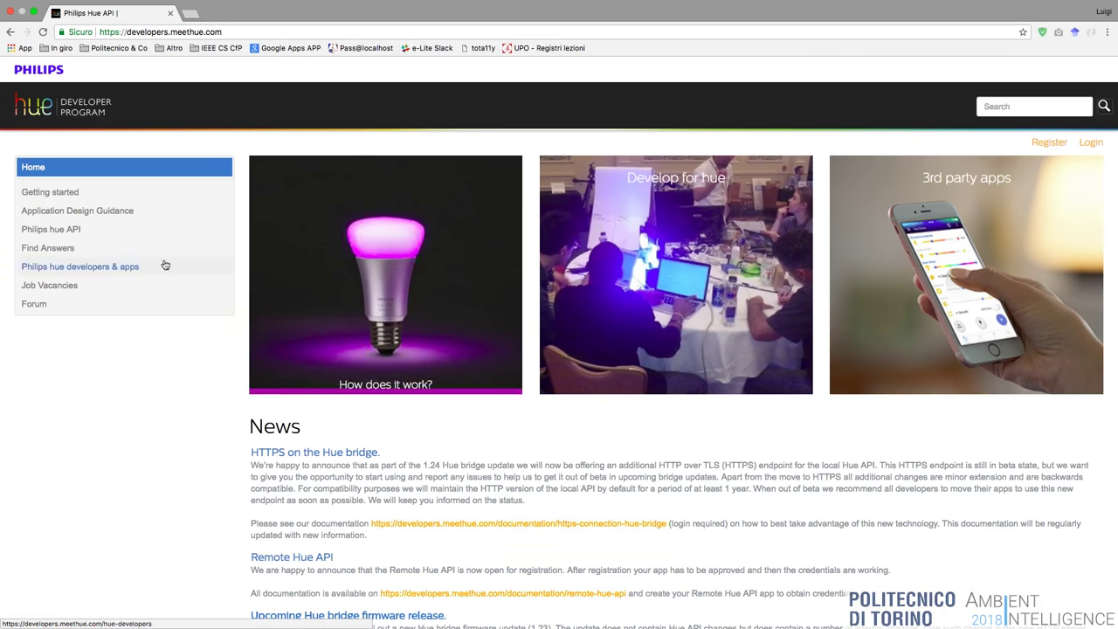
click(102, 190)
scroll(471, 348, up, 2)
Scroll the Getting started page down to Step 3's /debug/clip.html CLIP API Debugger address.
scroll(471, 348, up, 5)
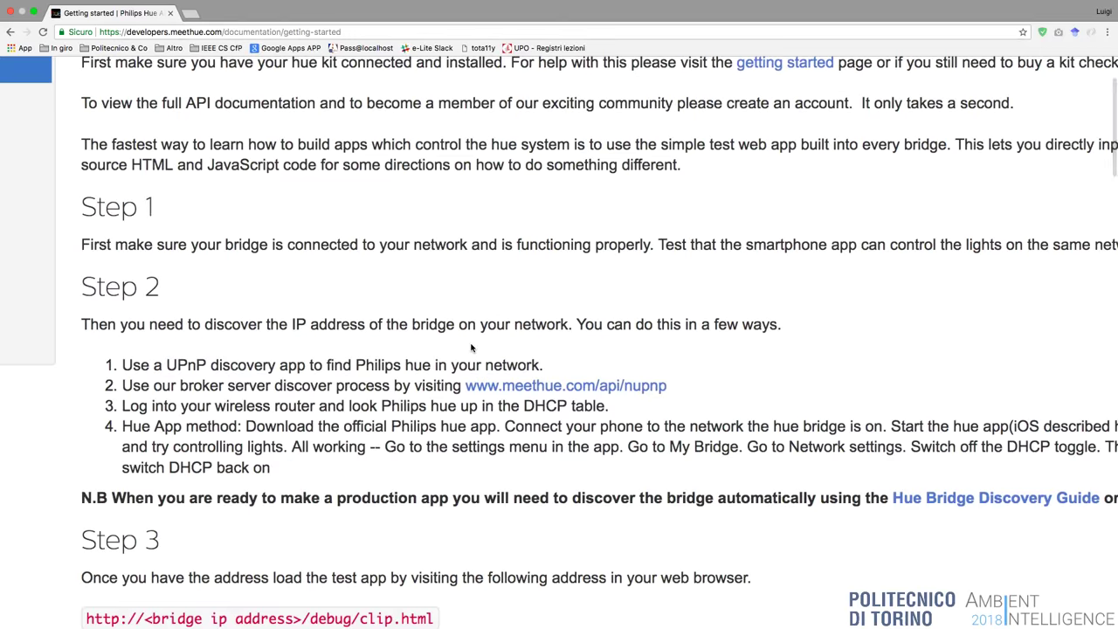
scroll(471, 347, down, 3)
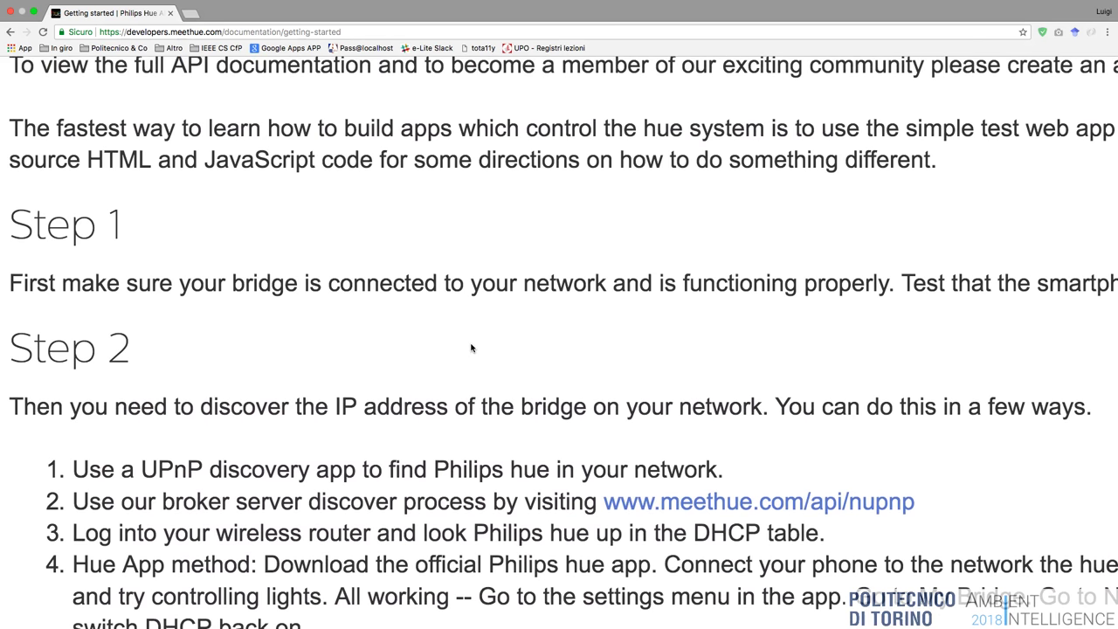
scroll(470, 348, down, 10)
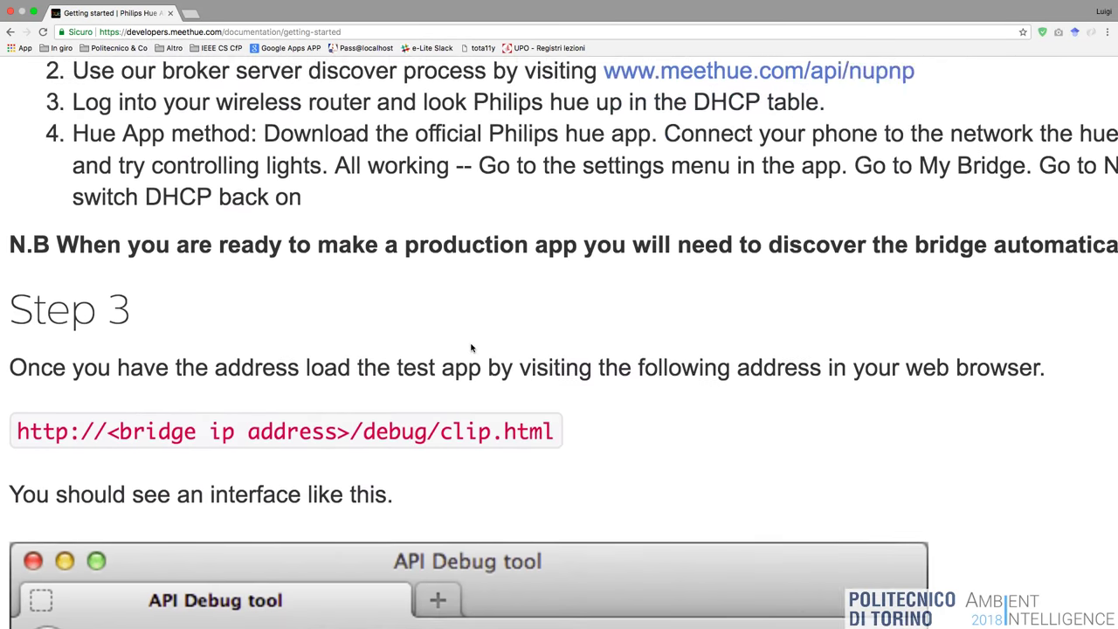
scroll(470, 348, down, 3)
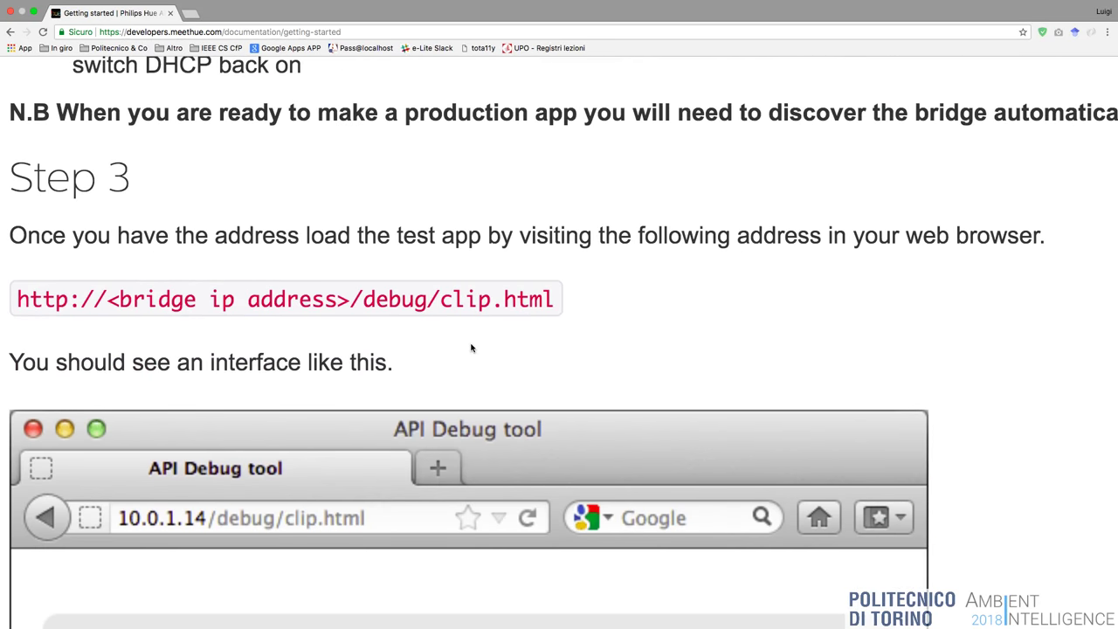
scroll(470, 348, down, 2)
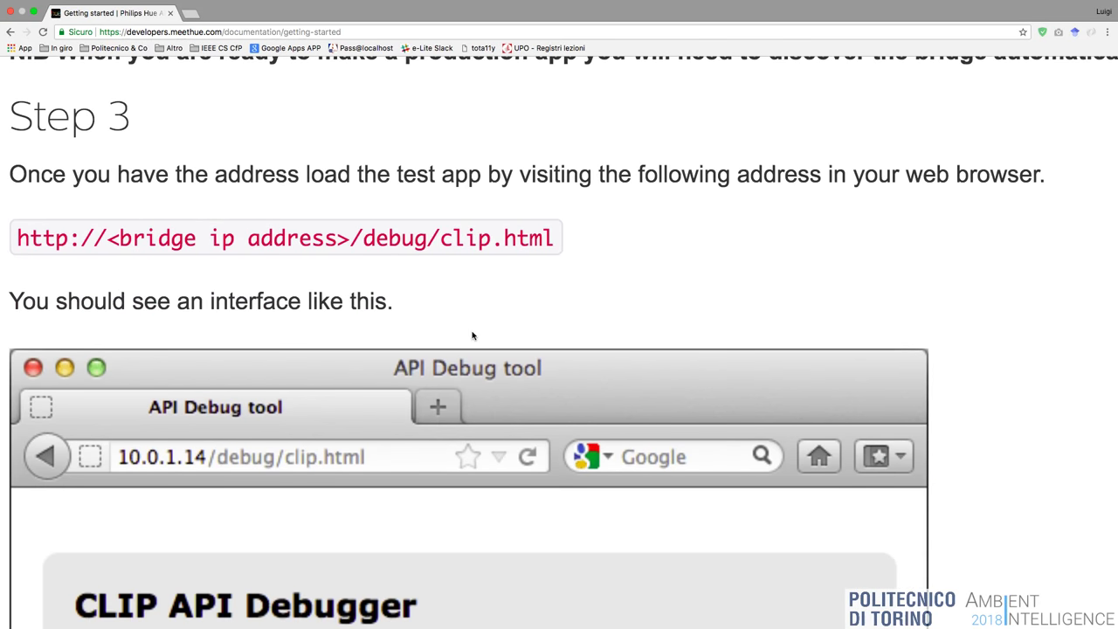
scroll(471, 336, down, 2)
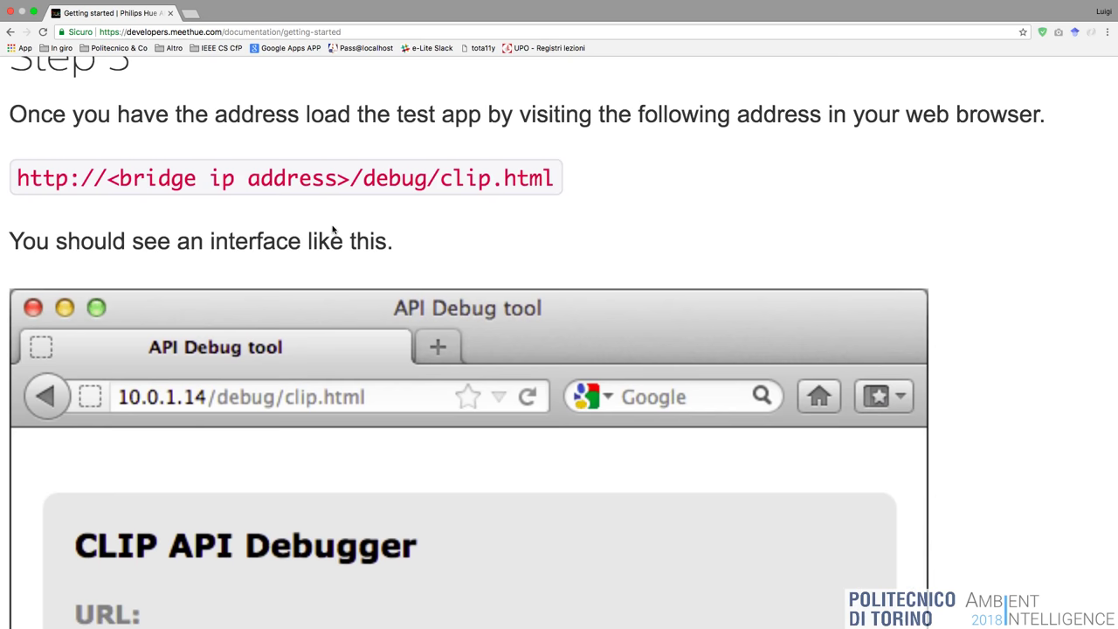
Scroll past the API Debugger screenshot to the GET/PUT/POST/DELETE methods and the /api/newdeveloper example.
scroll(331, 230, down, 5)
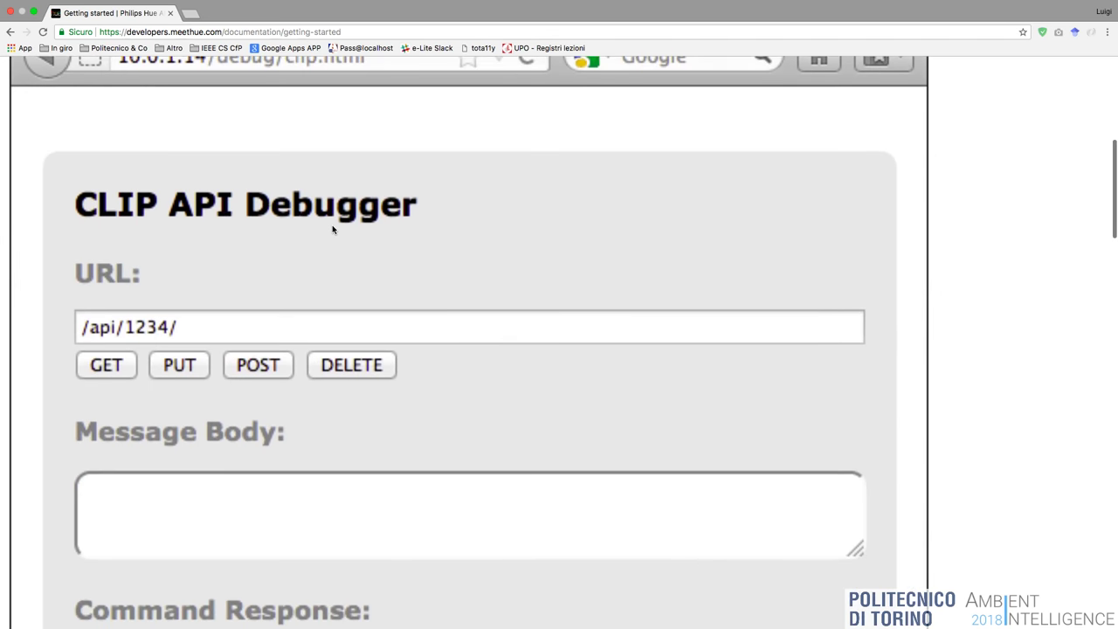
scroll(332, 229, down, 1)
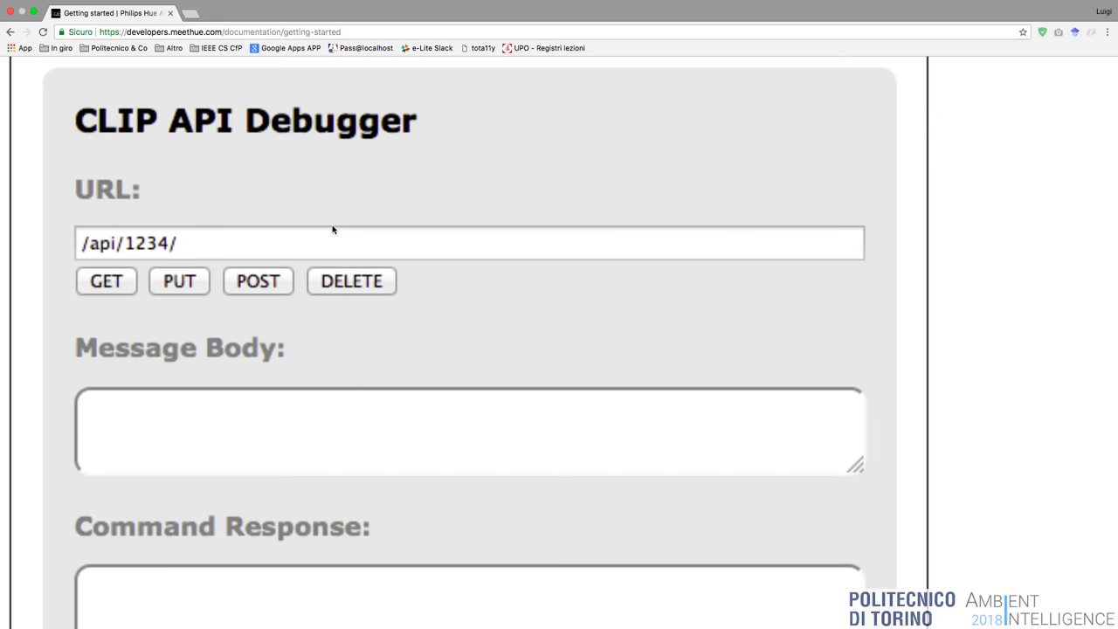
scroll(332, 229, down, 3)
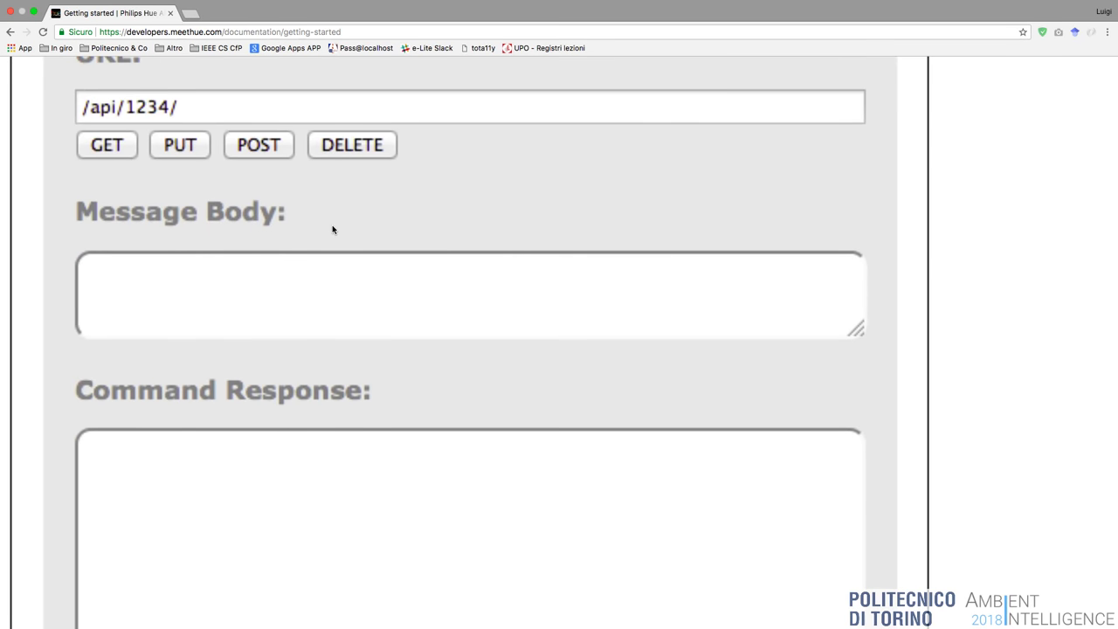
scroll(332, 229, down, 1)
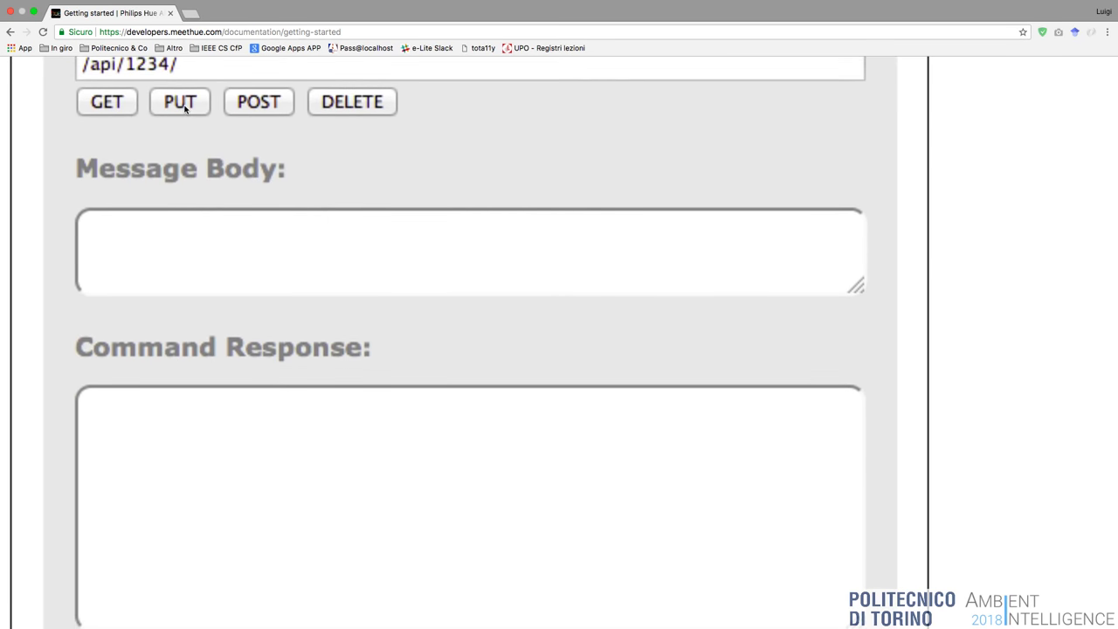
scroll(258, 118, down, 4)
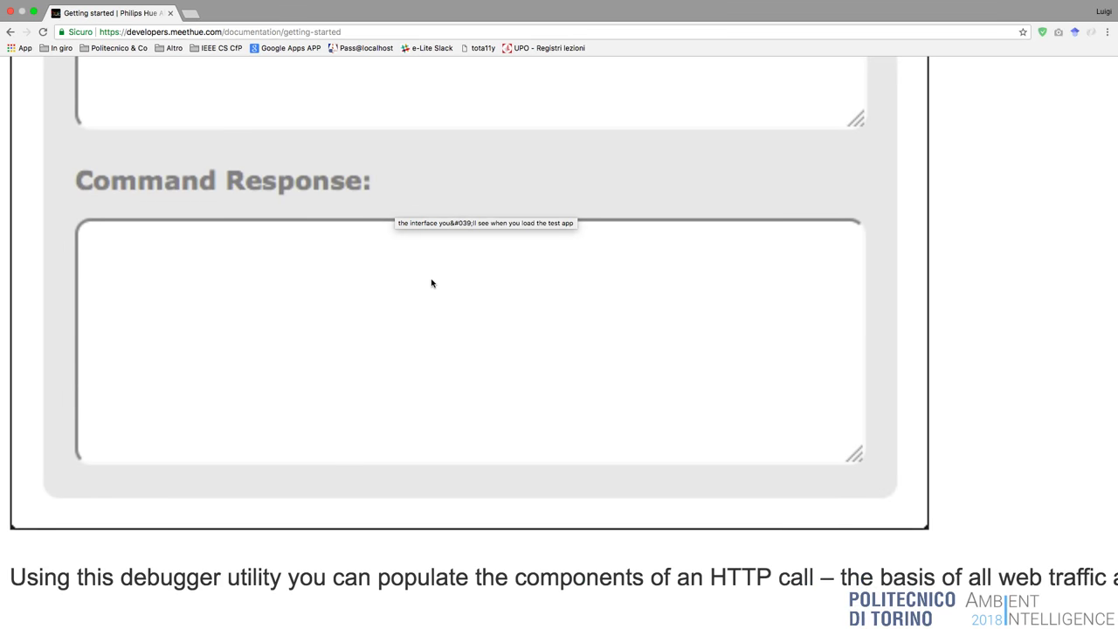
scroll(431, 283, down, 13)
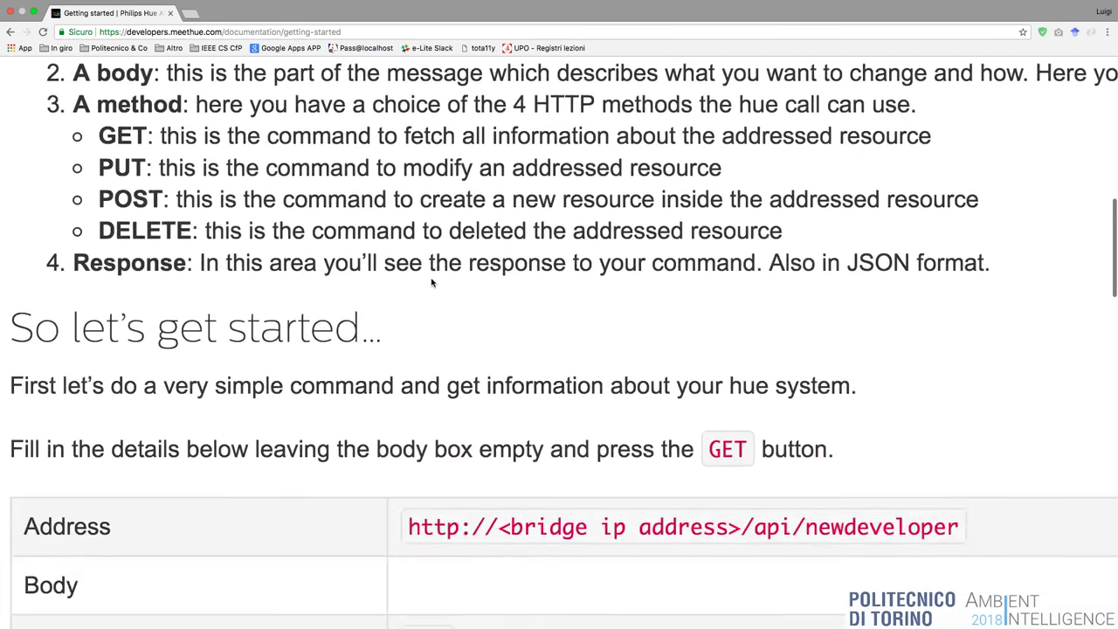
Scroll the Getting started page to read Step 2's four ways to find the bridge IP address.
scroll(431, 283, down, 9)
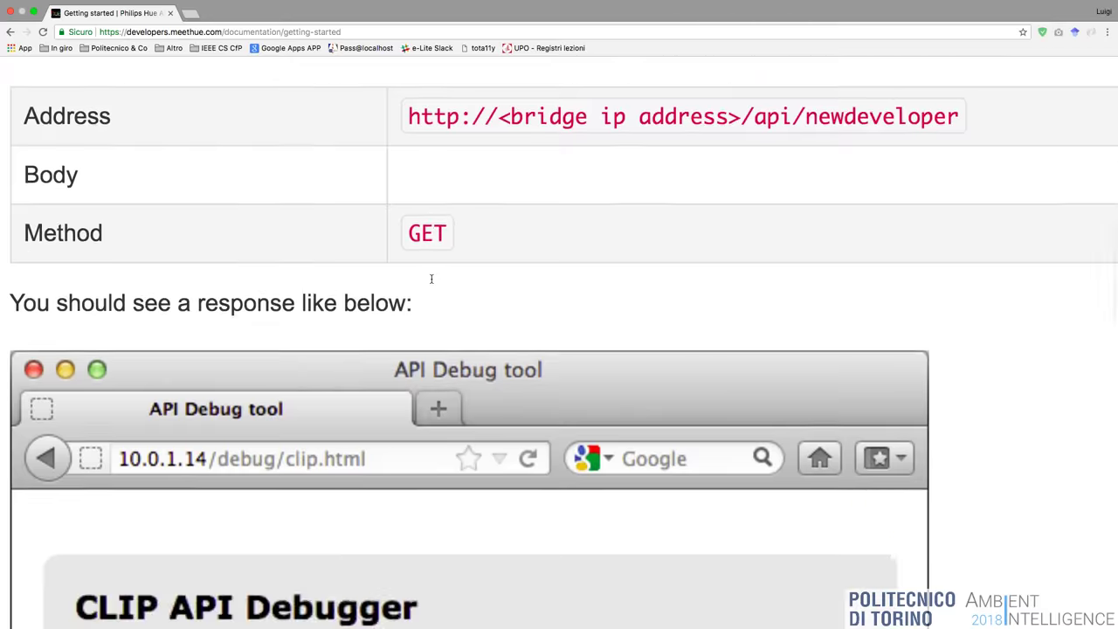
scroll(432, 278, down, 20)
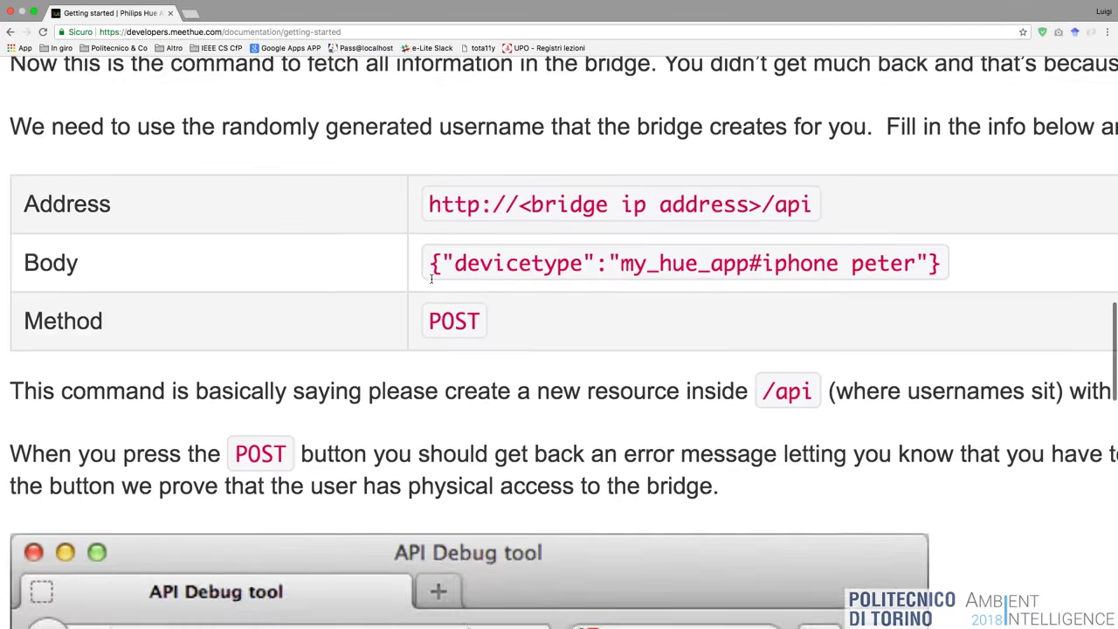
scroll(432, 279, down, 20)
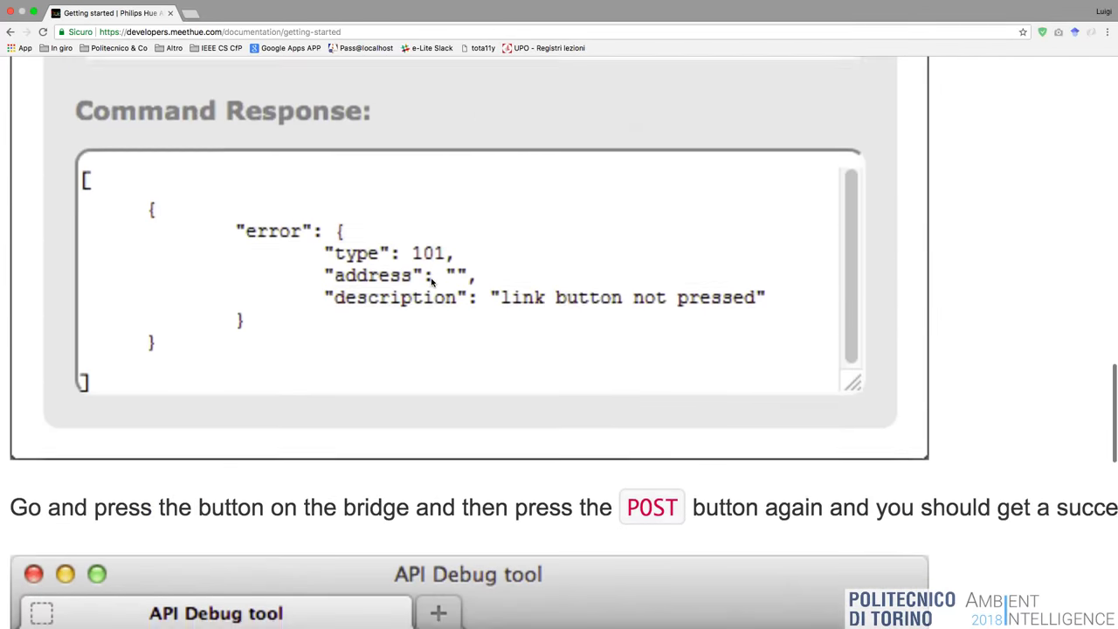
scroll(431, 281, down, 20)
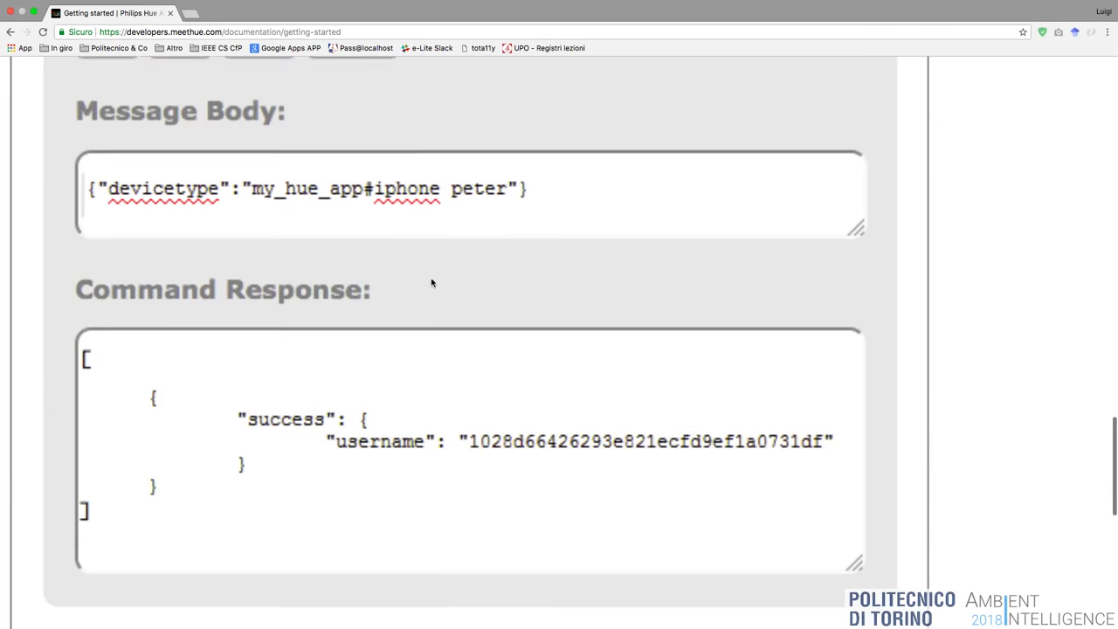
scroll(443, 445, down, 2)
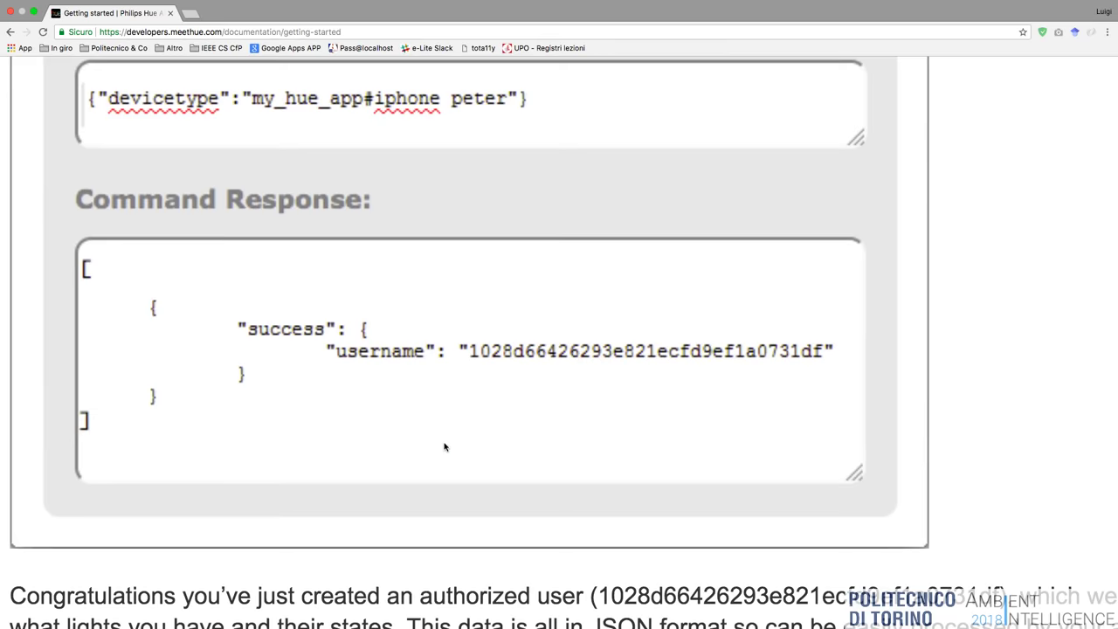
scroll(443, 447, up, 20)
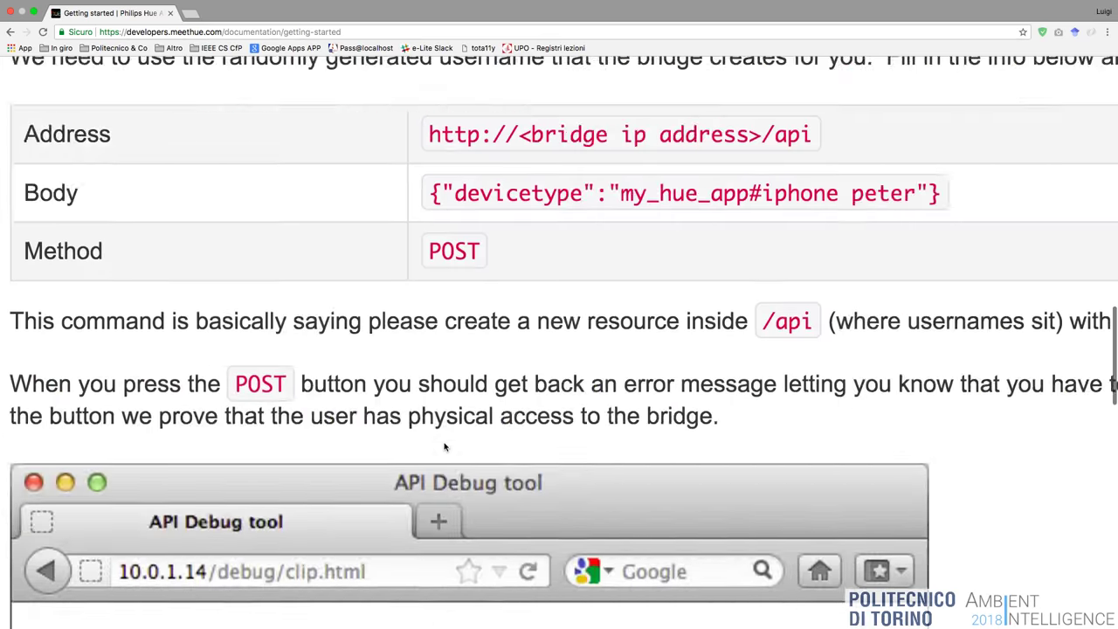
scroll(443, 447, up, 10)
Glance at the iPhone-mirror desktop, then return and scroll back up to Step 1 and Step 2.
key(ctrl+Left)
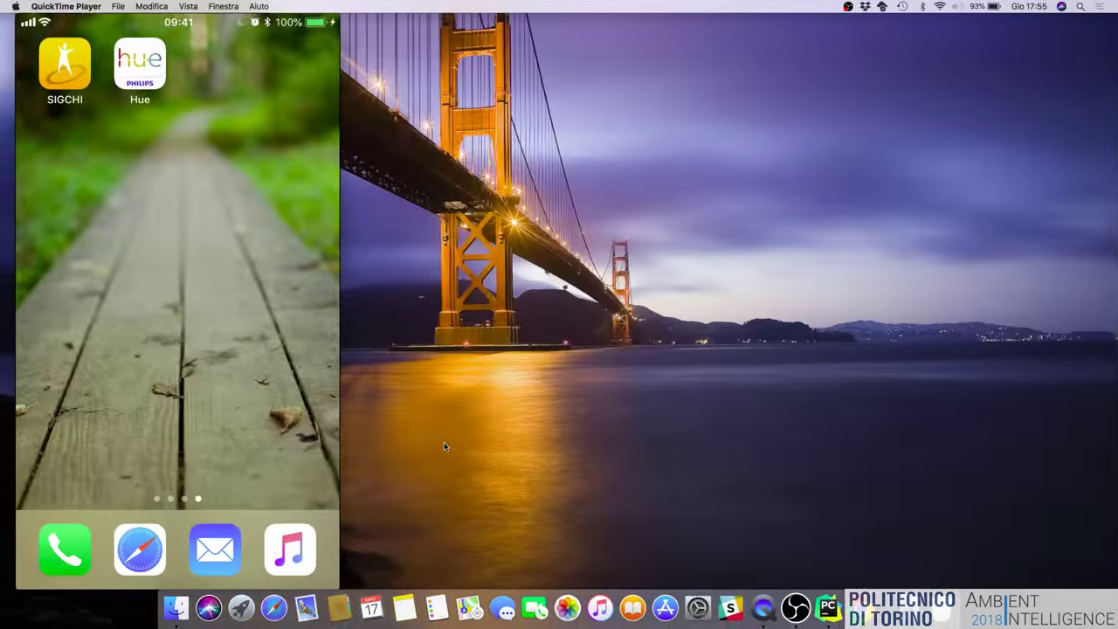
key(ctrl+Right)
scroll(305, 282, left, 5)
scroll(305, 283, up, 10)
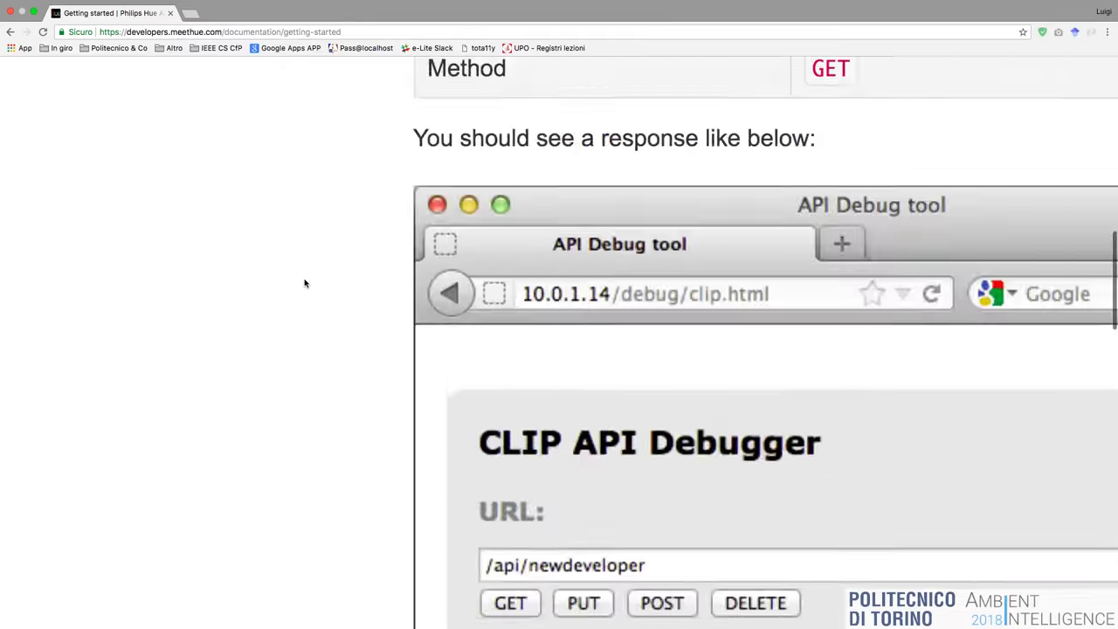
scroll(305, 283, up, 15)
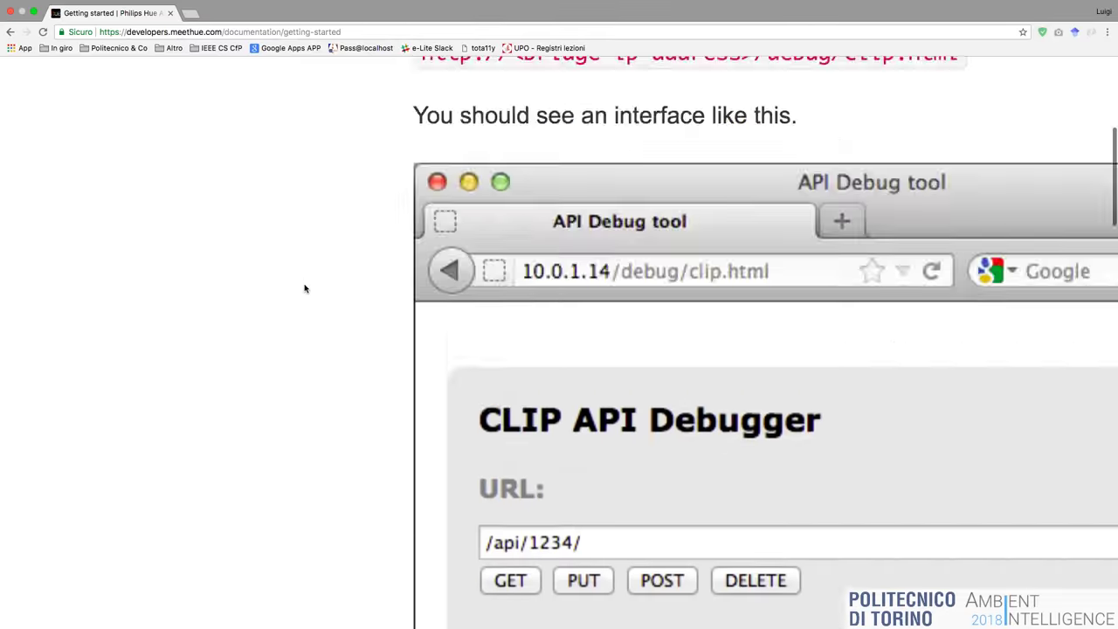
scroll(305, 289, up, 15)
scroll(305, 288, down, 3)
scroll(305, 288, left, 5)
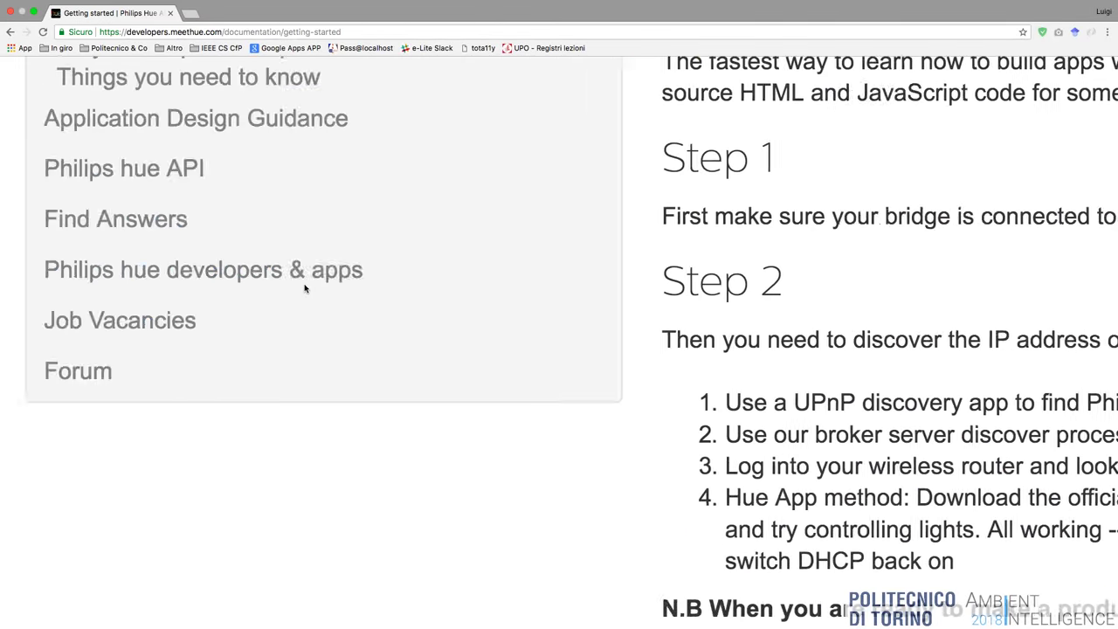
Open the Philips hue API page and follow the Full API Documentation 'login' link.
click(157, 168)
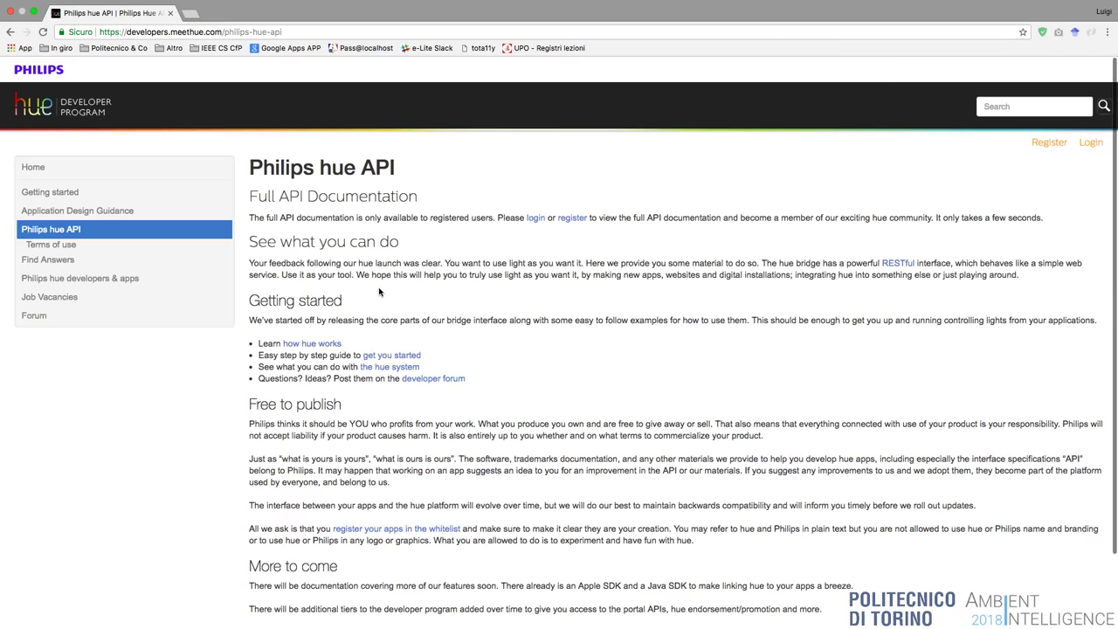
scroll(379, 292, down, 3)
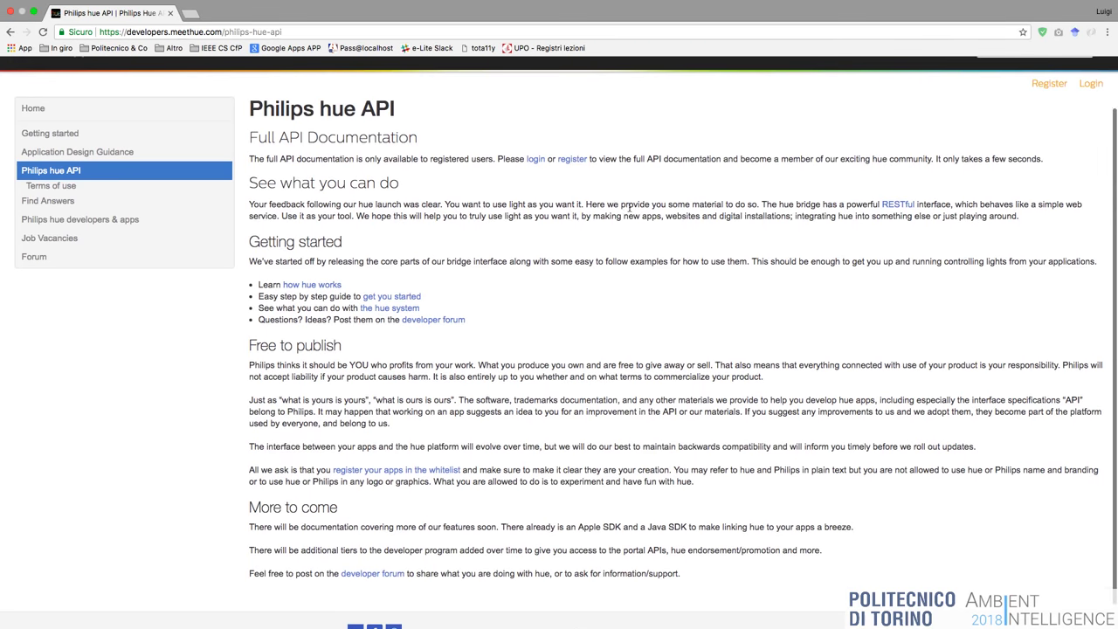
click(533, 161)
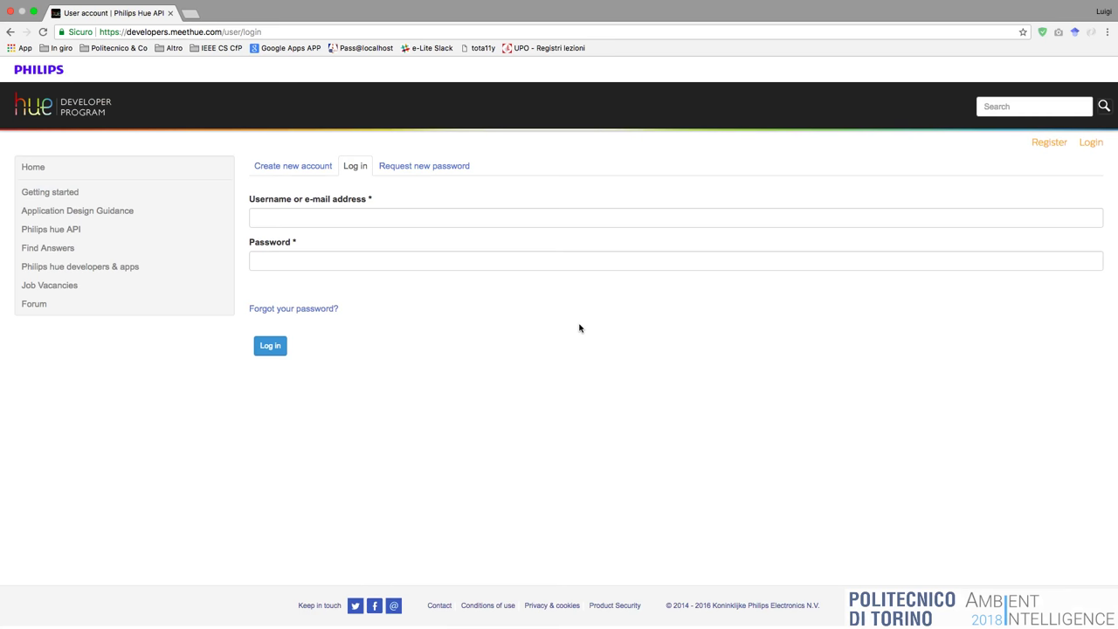
Log in with the account e-mail and password, then open the full Philips hue API documentation.
click(506, 221)
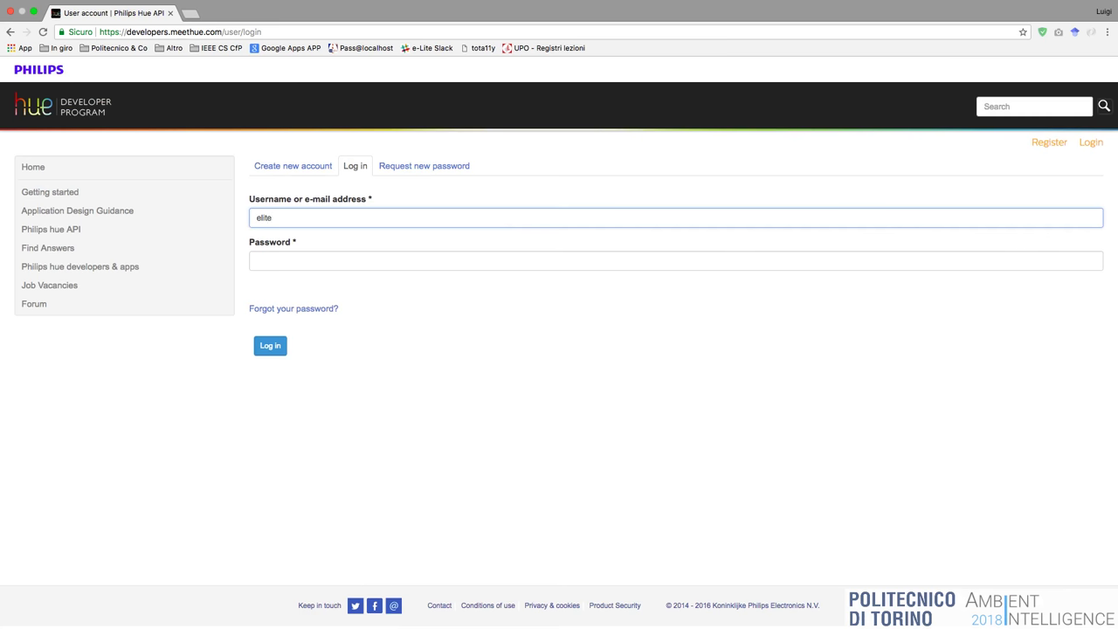
key(Tab)
text(•••••••••••••)
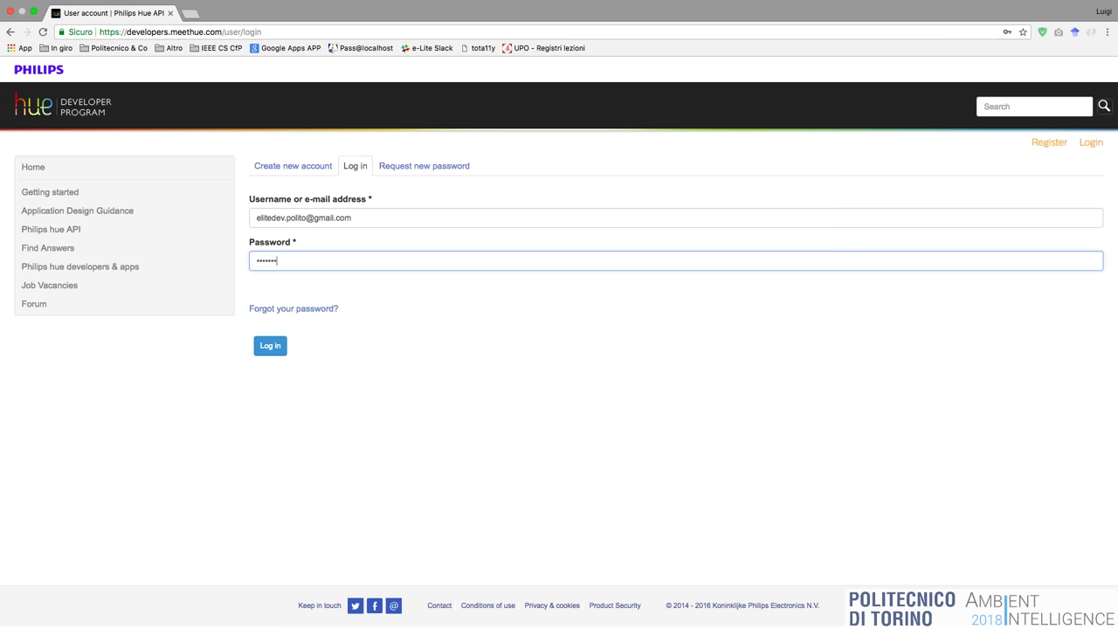
key(Return)
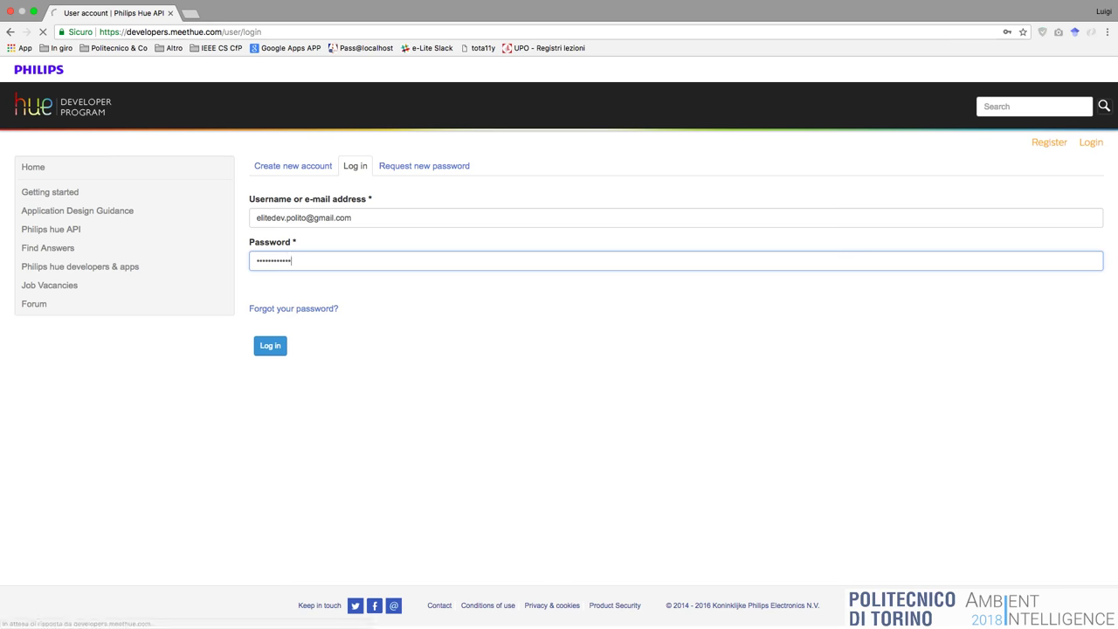
click(63, 231)
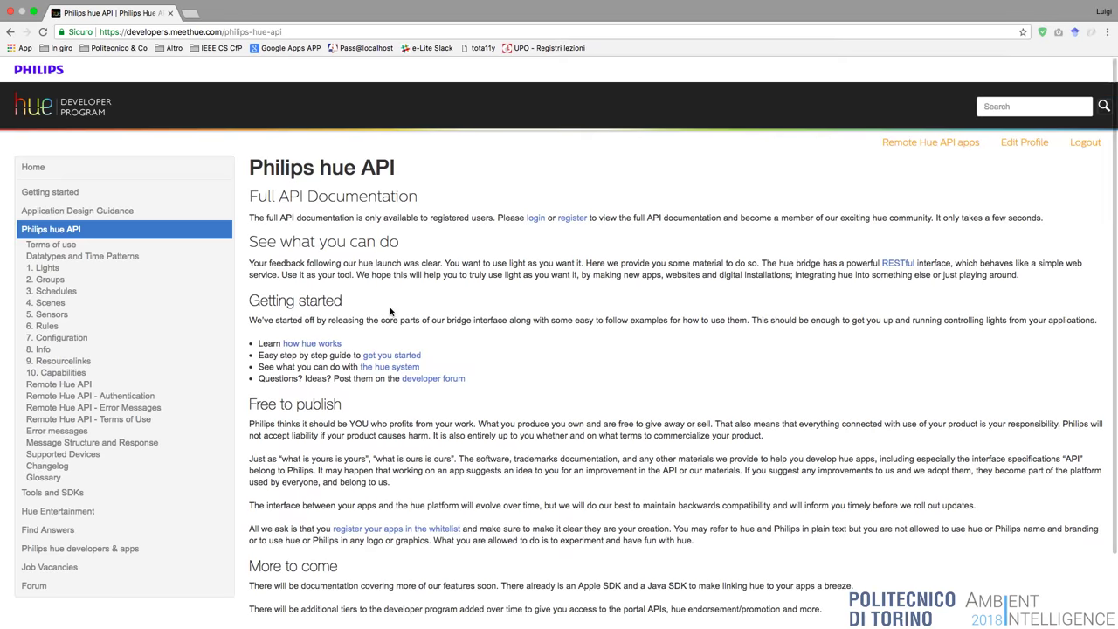
Open the Lights API documentation and scroll to the Get all lights response example JSON.
scroll(387, 312, down, 1)
click(50, 243)
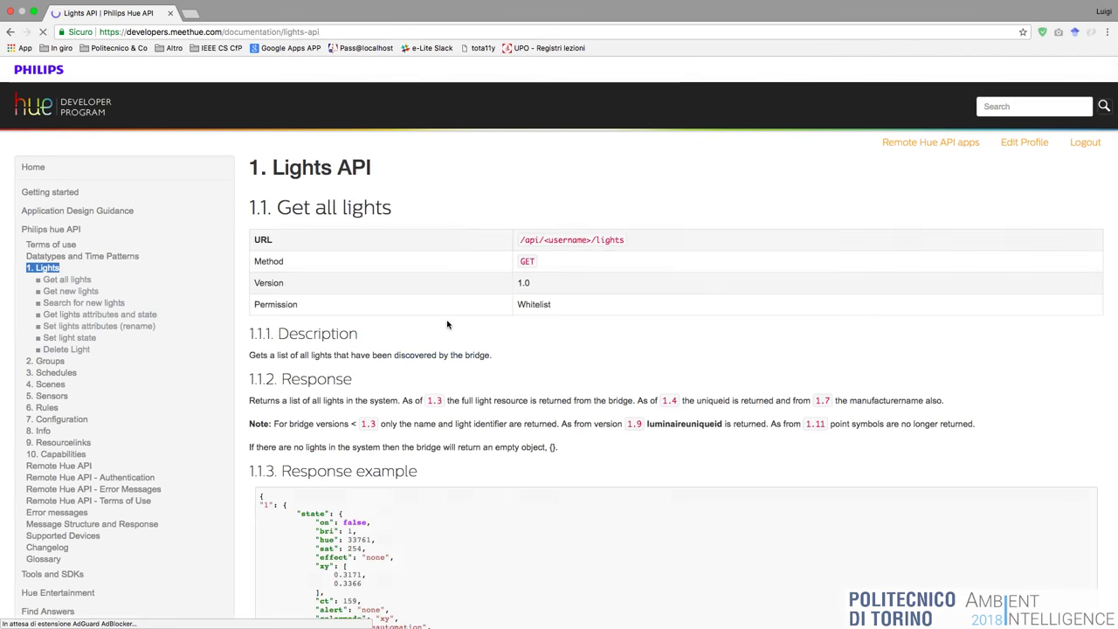
scroll(446, 324, up, 5)
scroll(446, 324, up, 2)
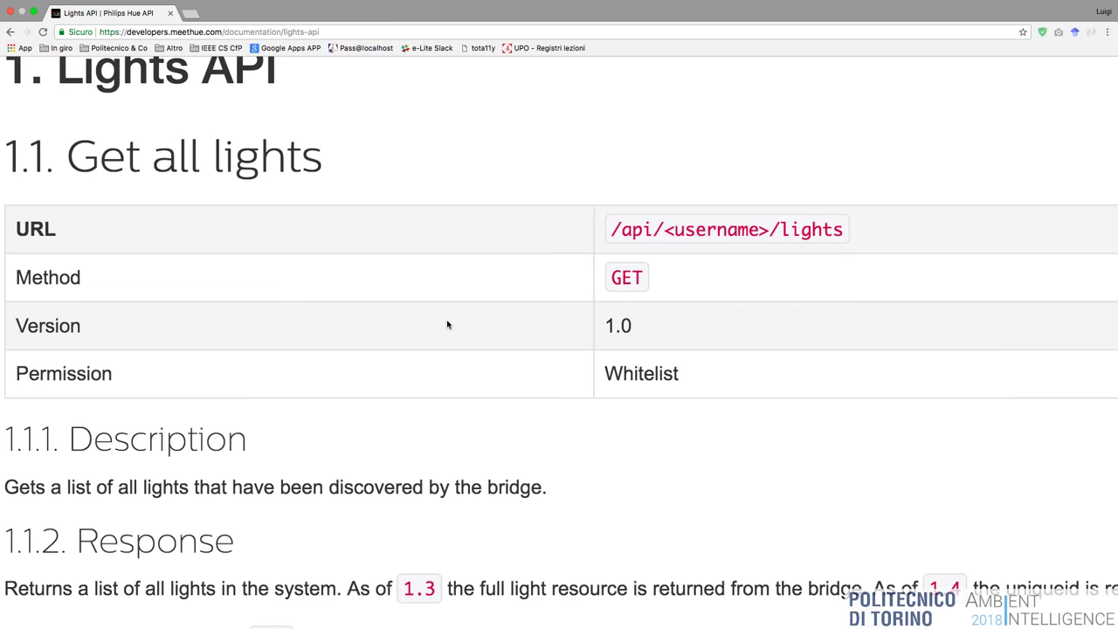
scroll(447, 324, down, 7)
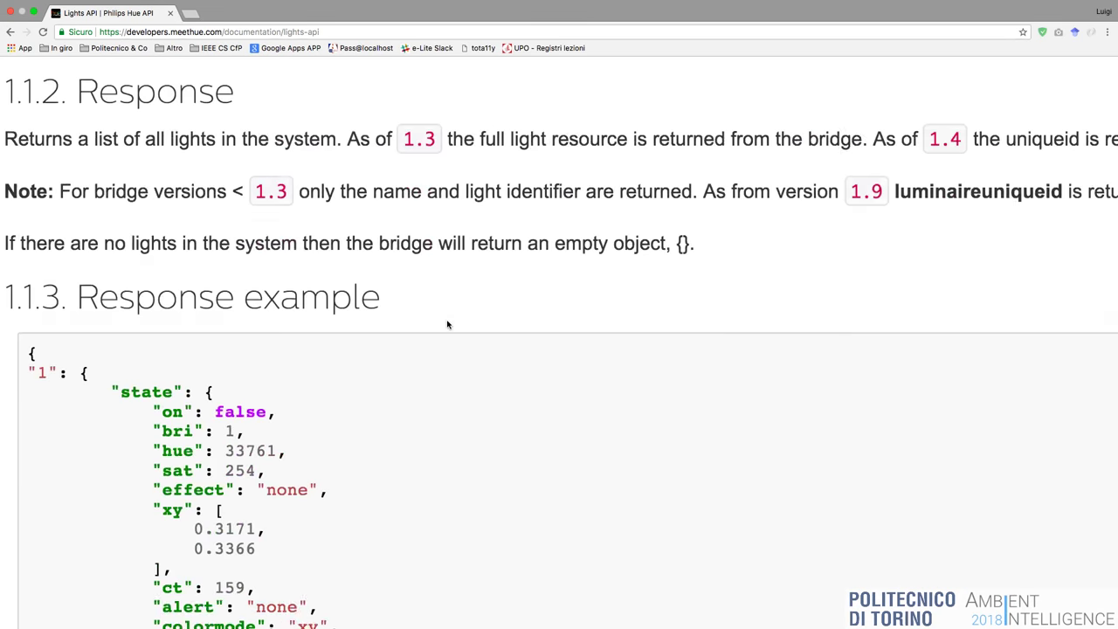
scroll(447, 325, down, 2)
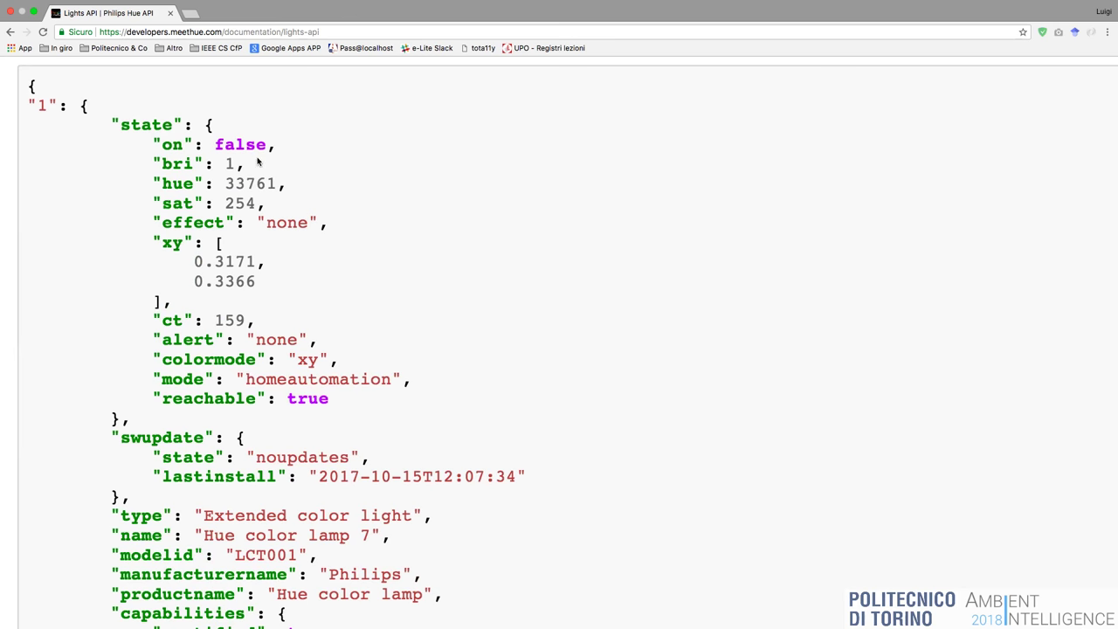
drag(163, 163, 192, 163)
double_click(183, 185)
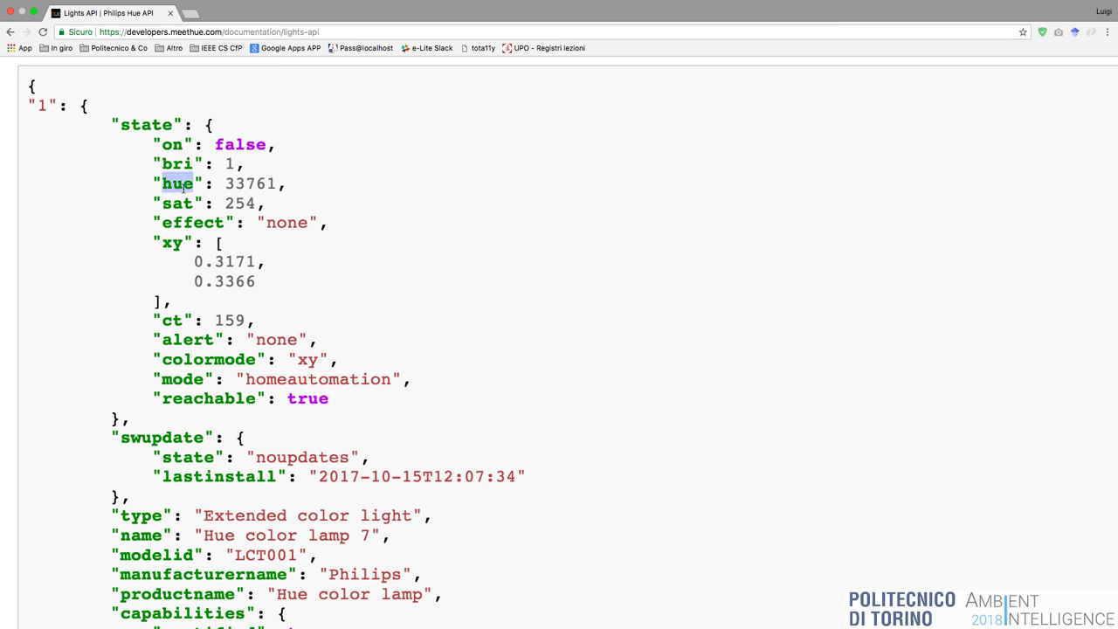
double_click(182, 202)
double_click(186, 221)
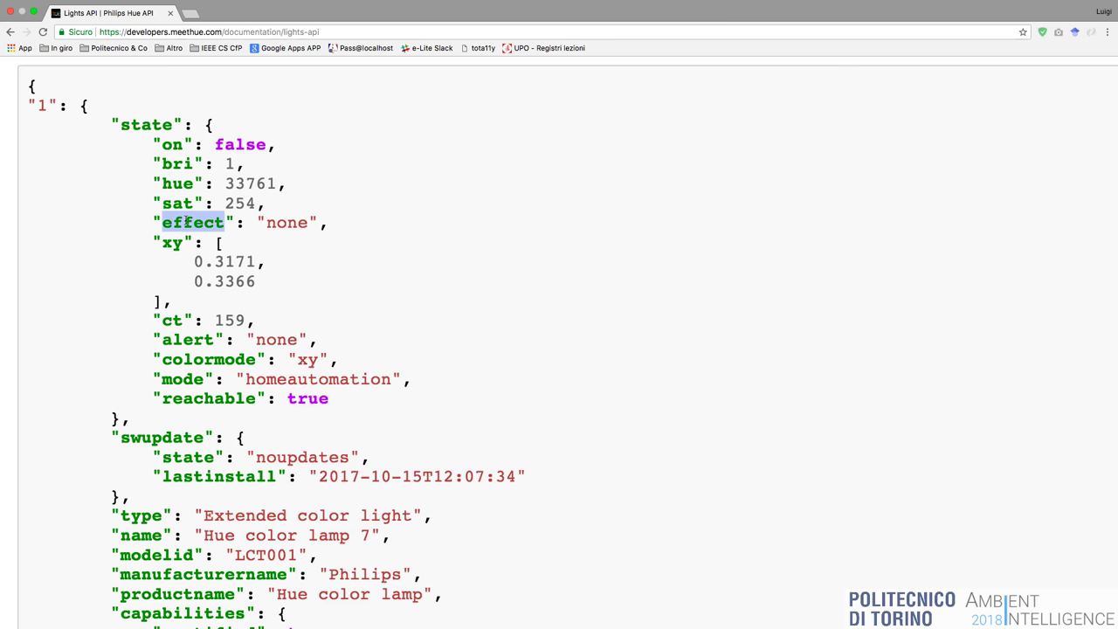
double_click(173, 241)
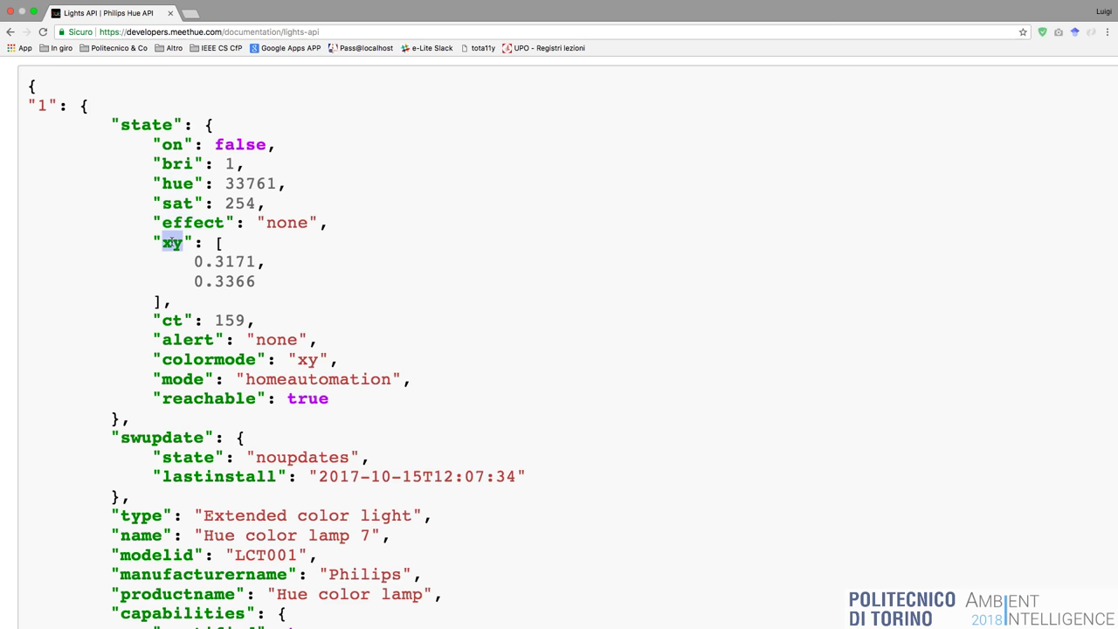
drag(194, 261, 265, 285)
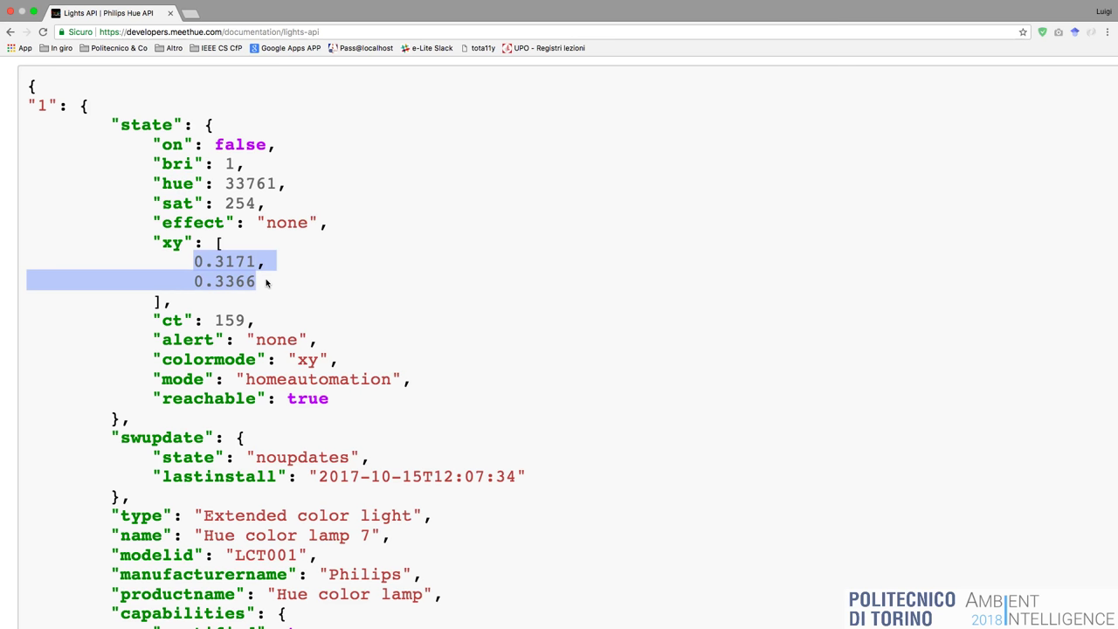
scroll(265, 284, down, 2)
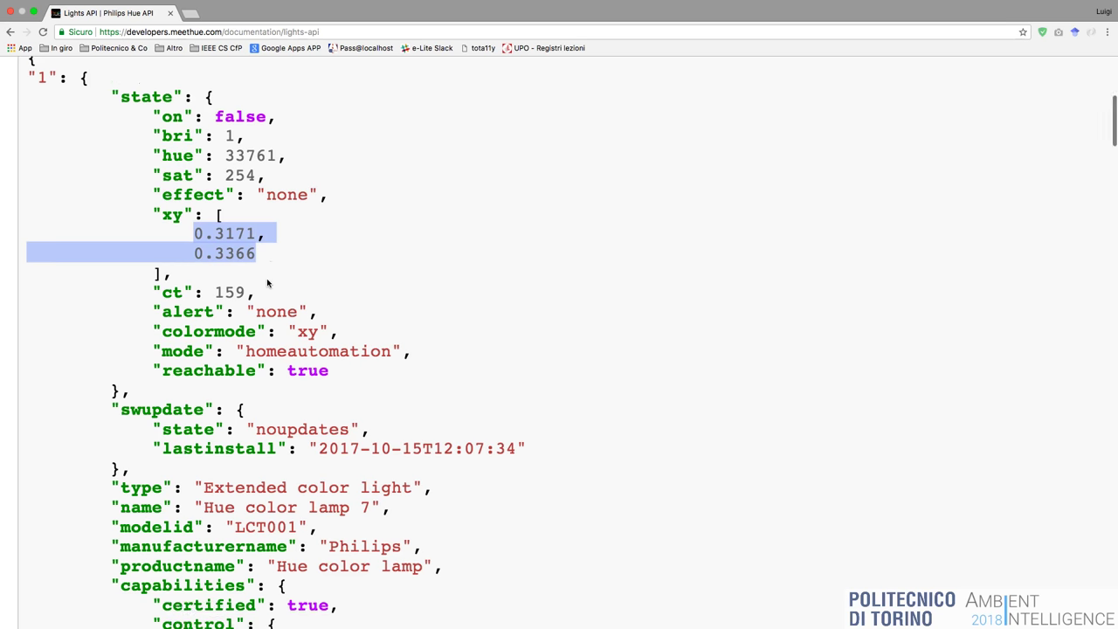
scroll(288, 328, down, 2)
double_click(298, 337)
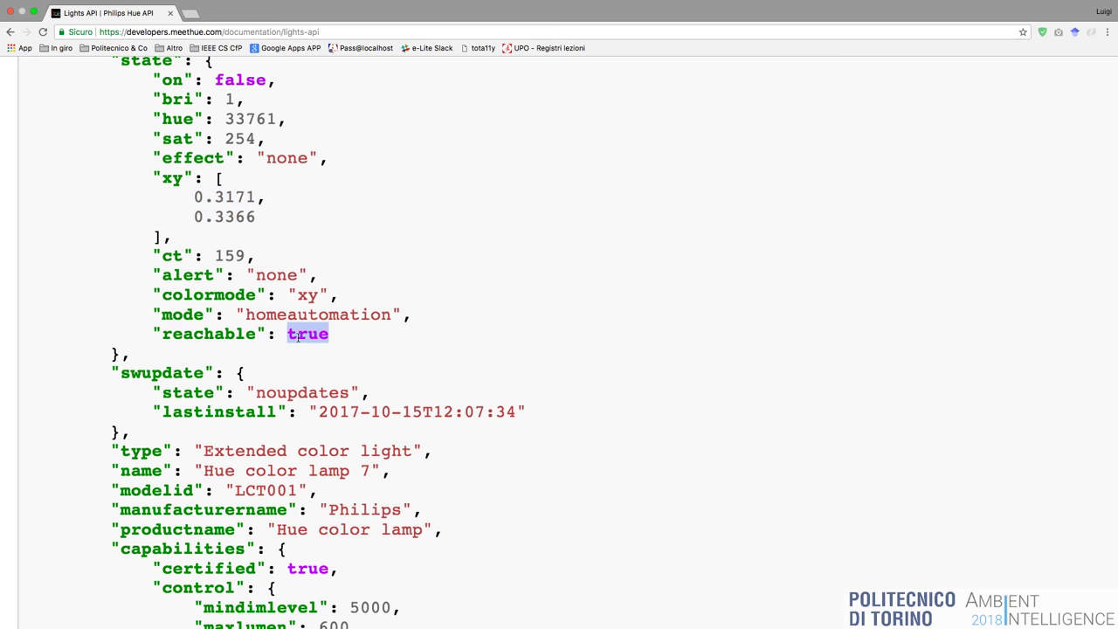
scroll(297, 336, down, 5)
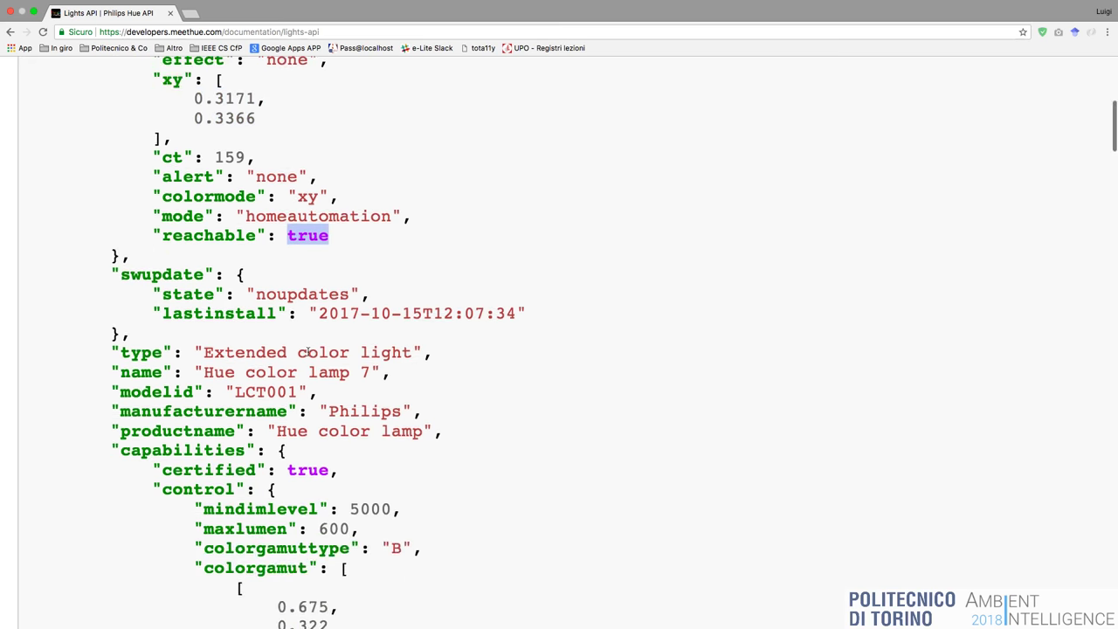
scroll(336, 315, down, 1)
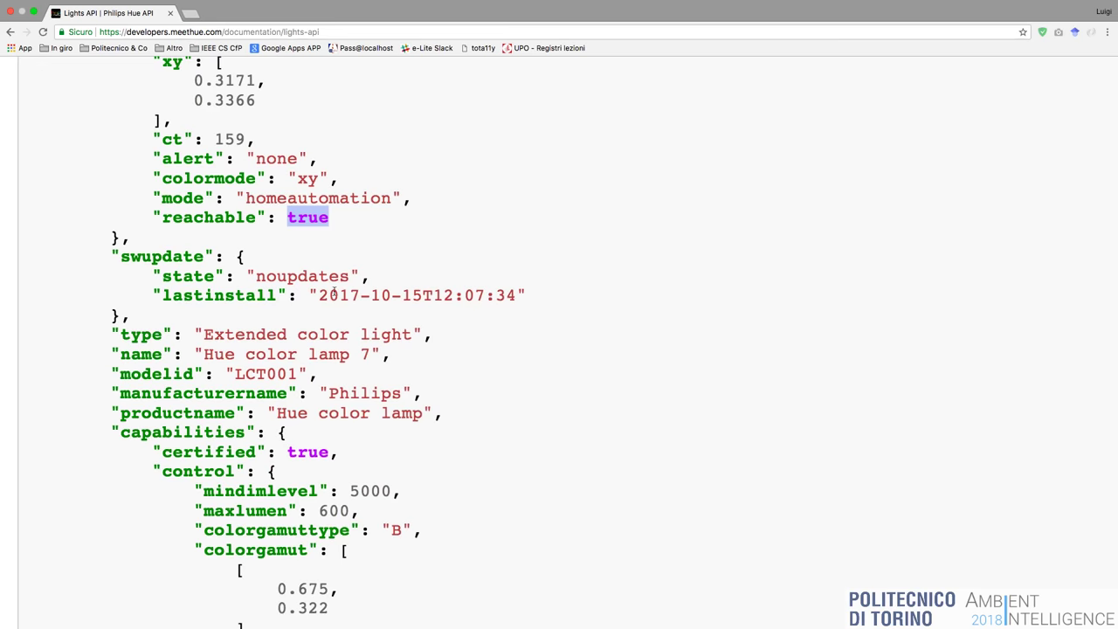
scroll(341, 301, down, 1)
scroll(343, 304, down, 6)
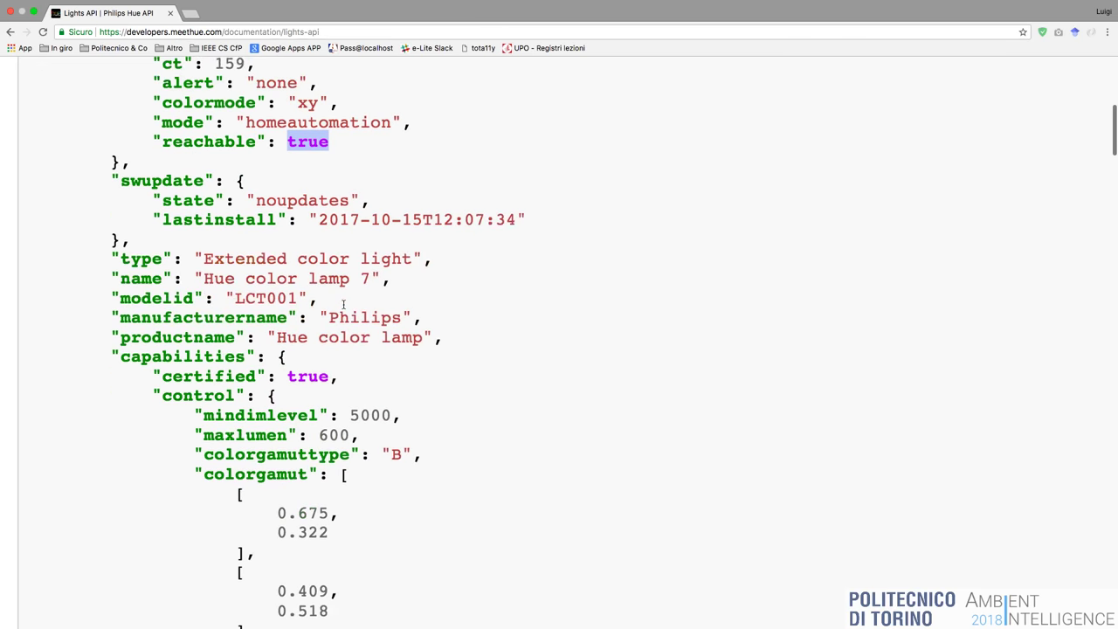
scroll(272, 250, down, 1)
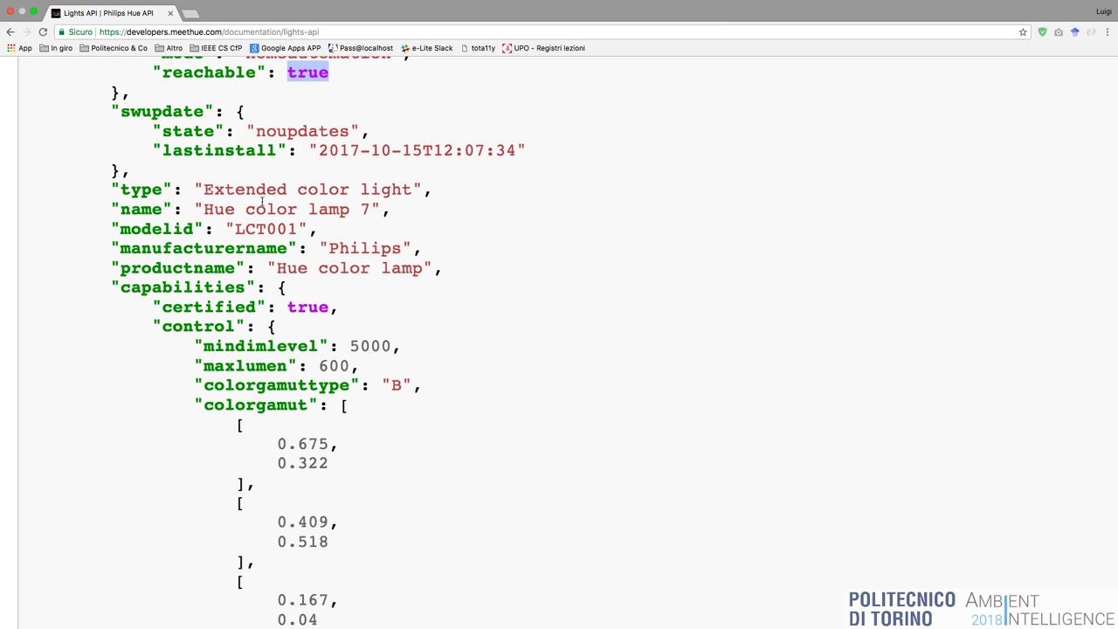
scroll(289, 239, down, 1)
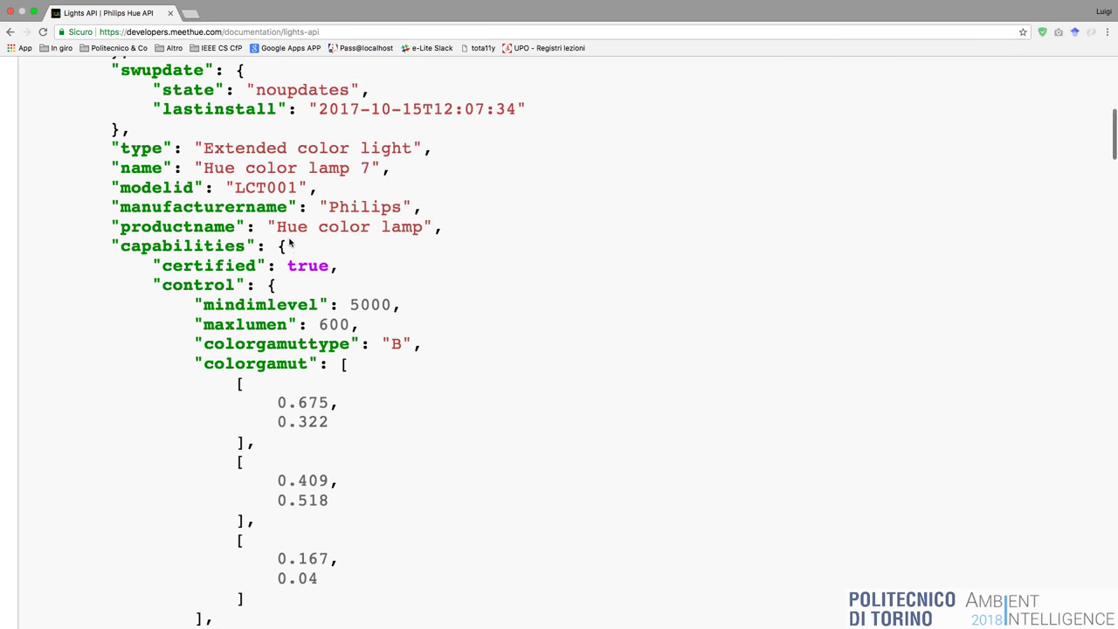
scroll(289, 243, down, 15)
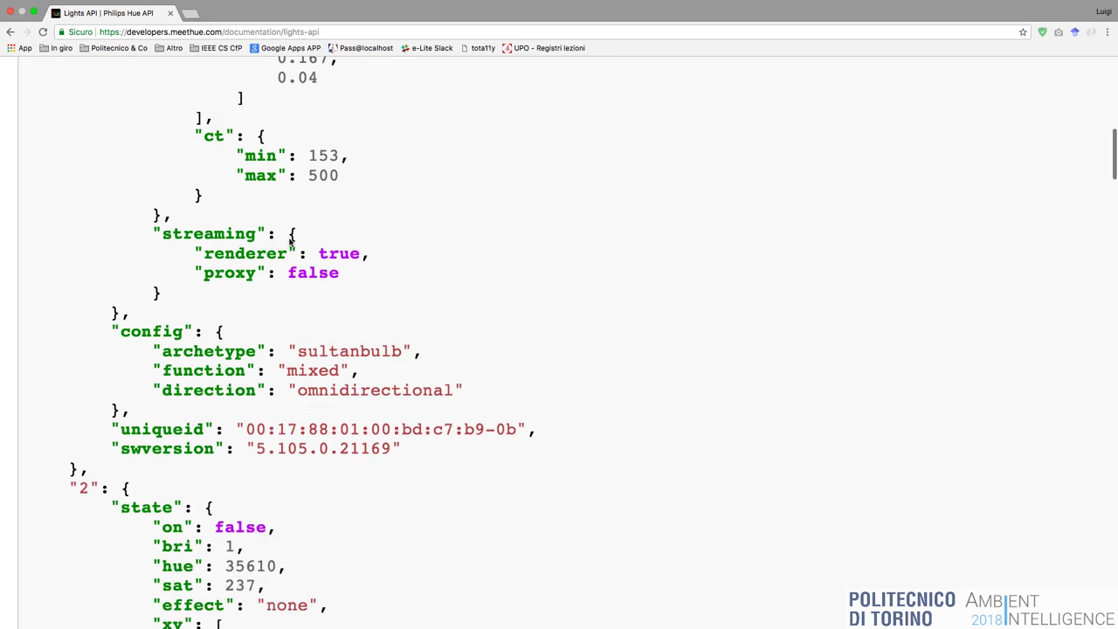
scroll(291, 242, down, 5)
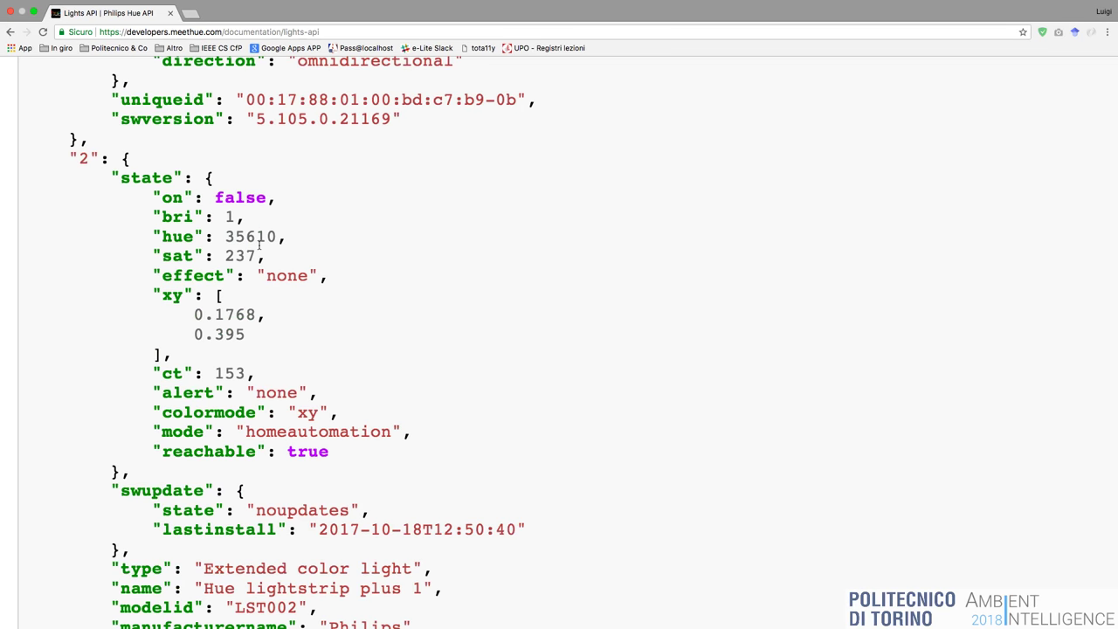
scroll(258, 246, down, 20)
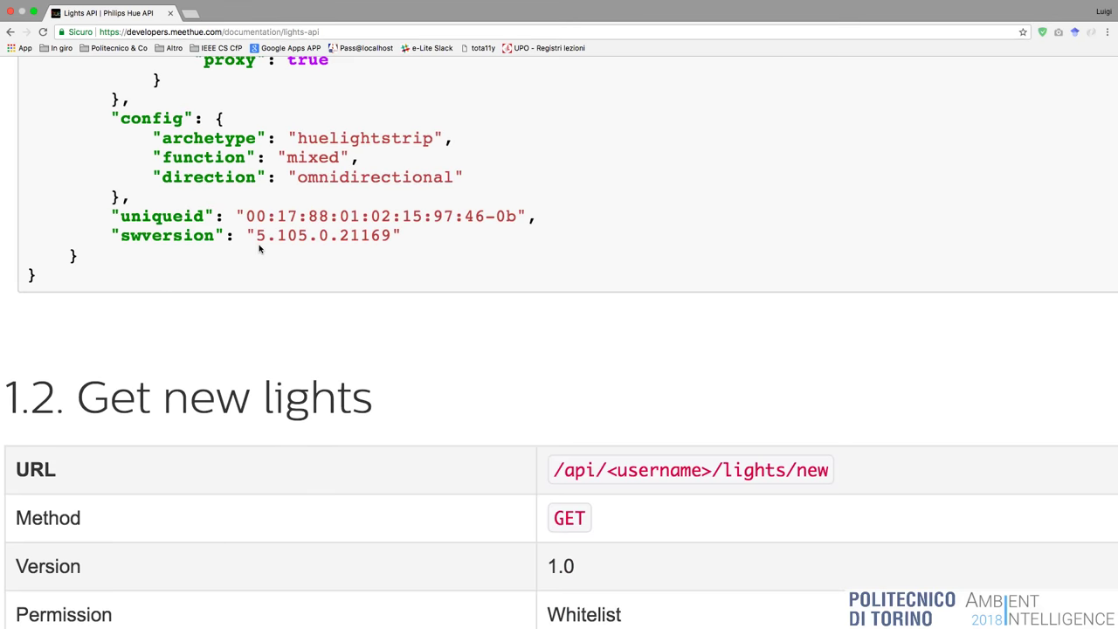
scroll(258, 249, up, 3)
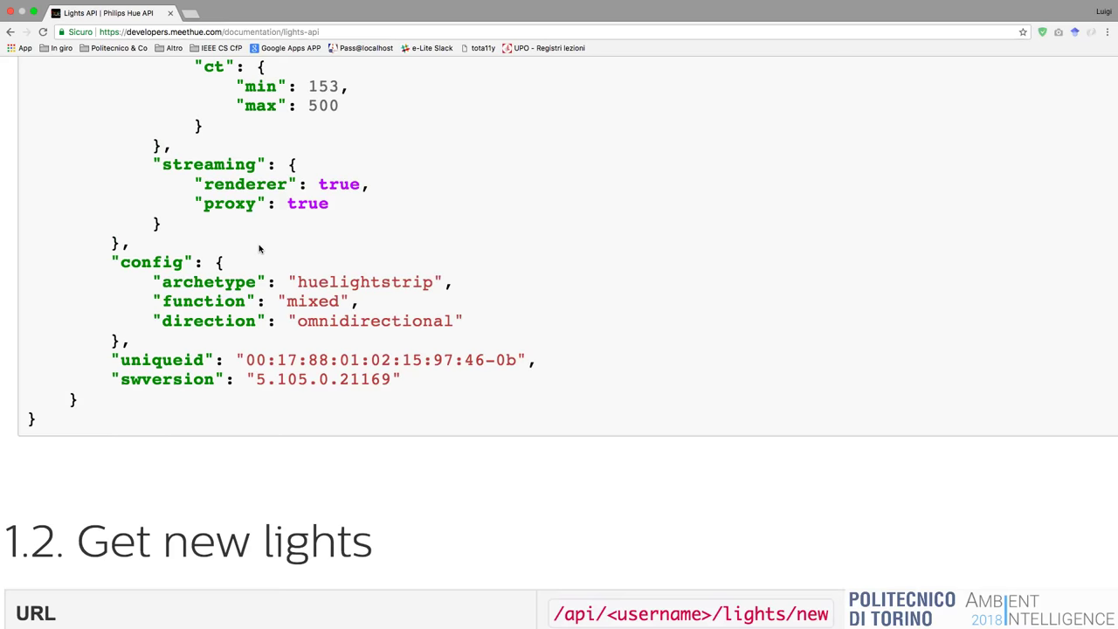
scroll(258, 249, down, 6)
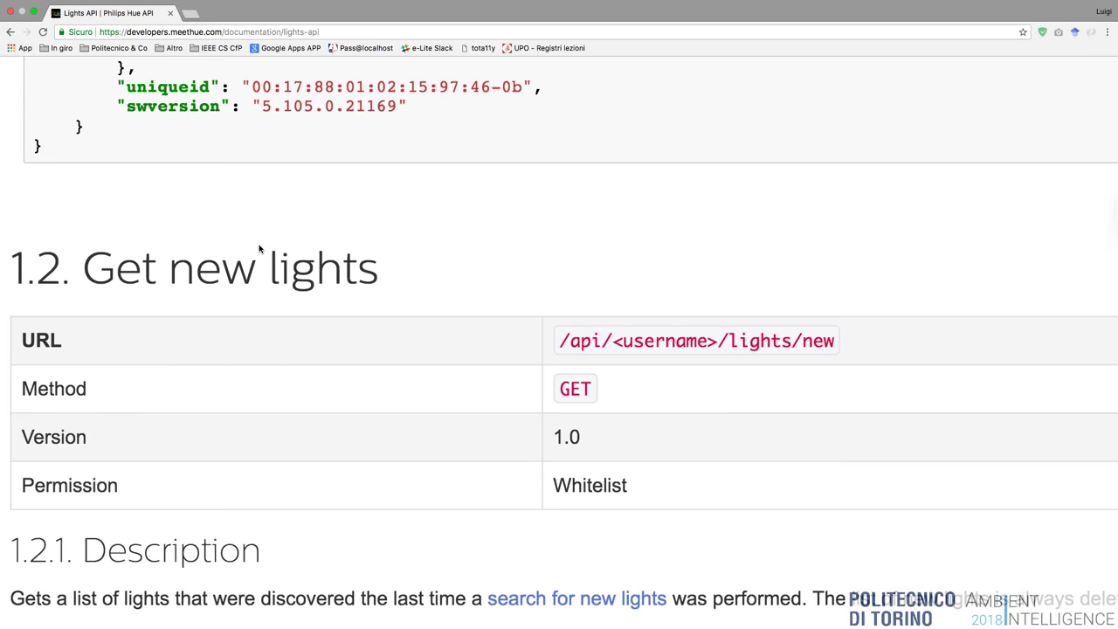
scroll(258, 249, down, 20)
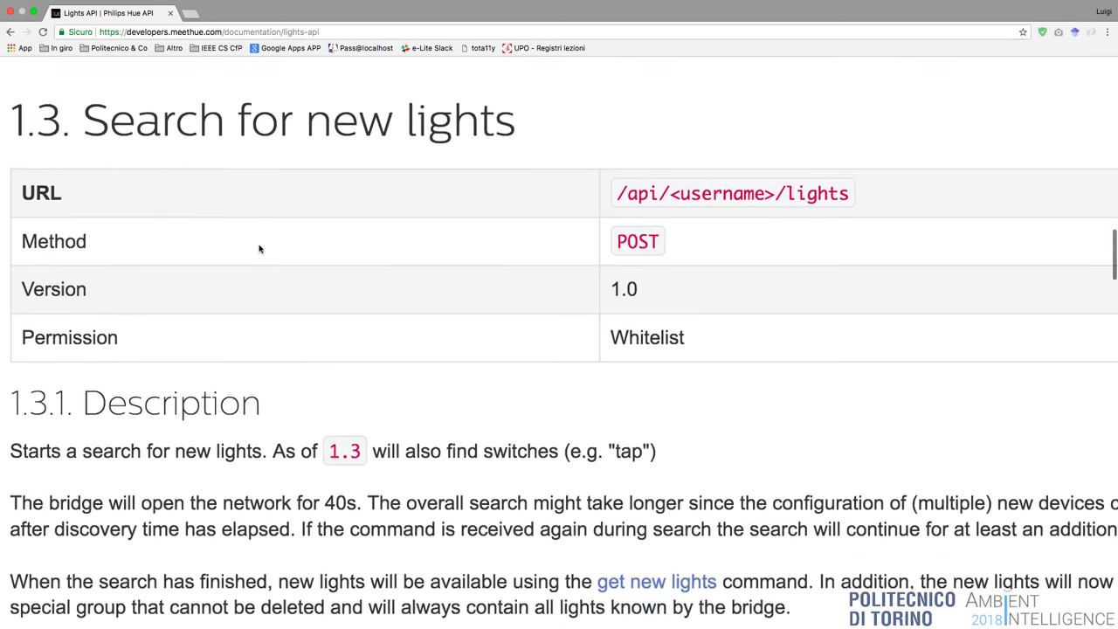
scroll(259, 248, up, 4)
scroll(258, 249, down, 9)
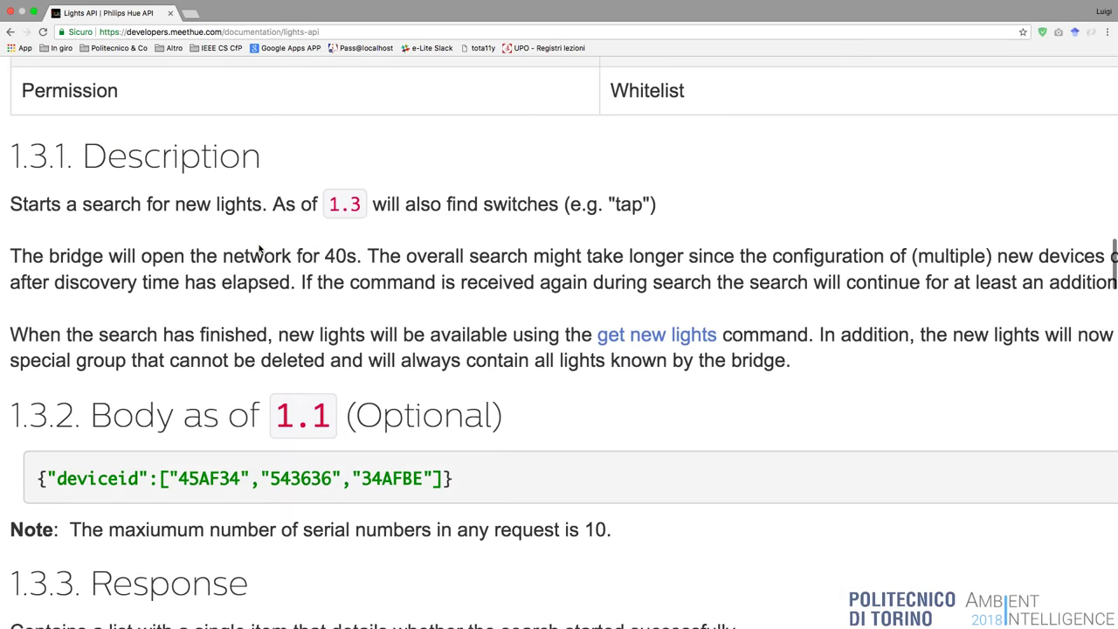
scroll(259, 249, down, 14)
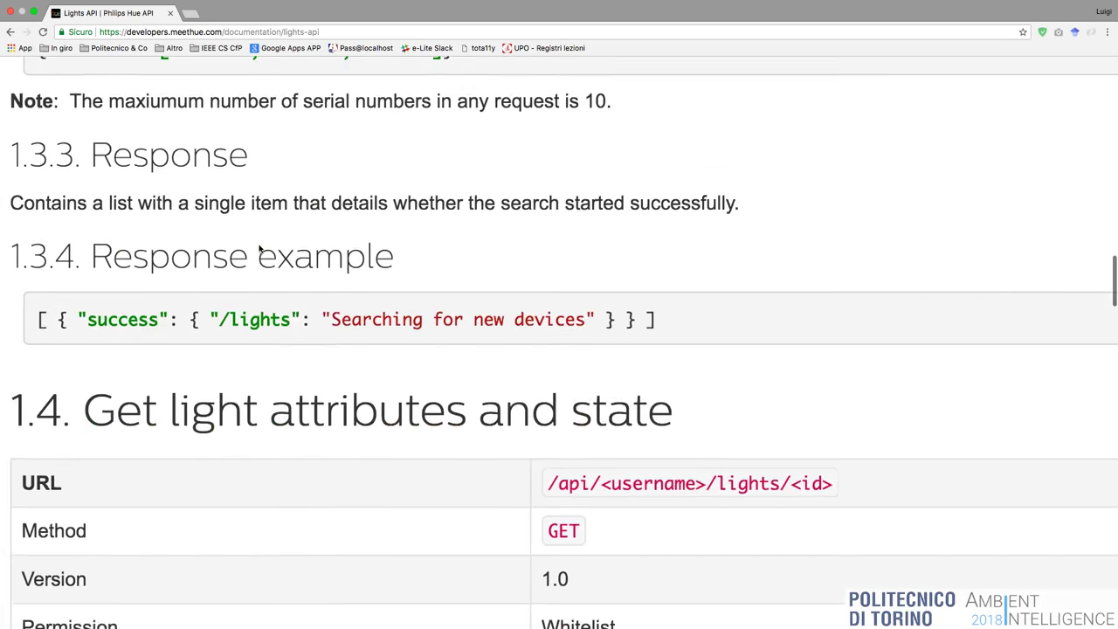
scroll(258, 248, down, 10)
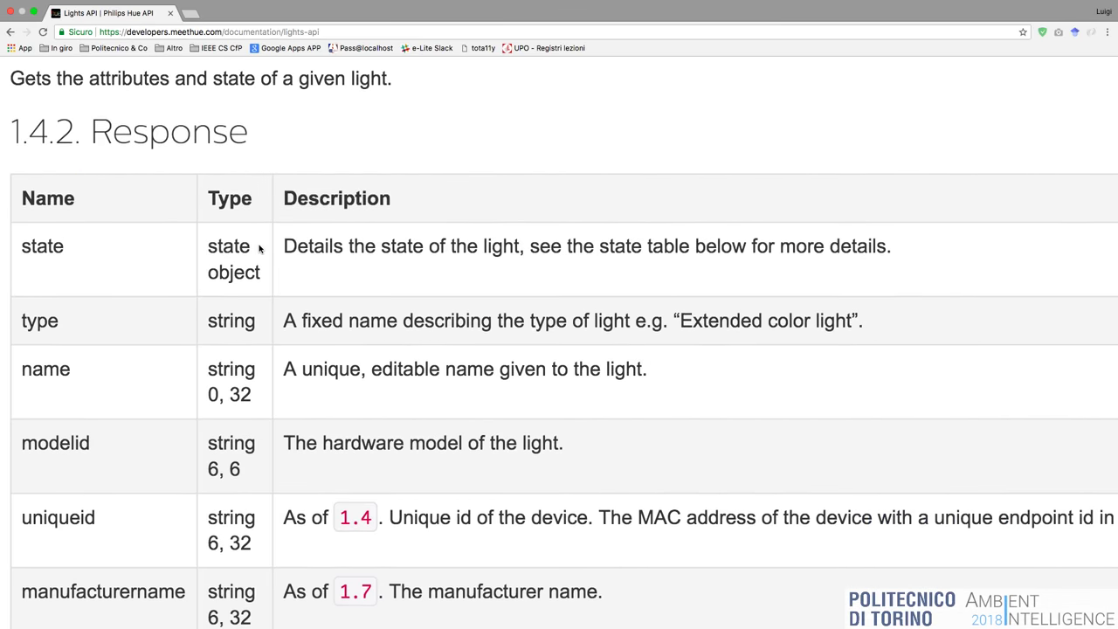
scroll(259, 249, up, 20)
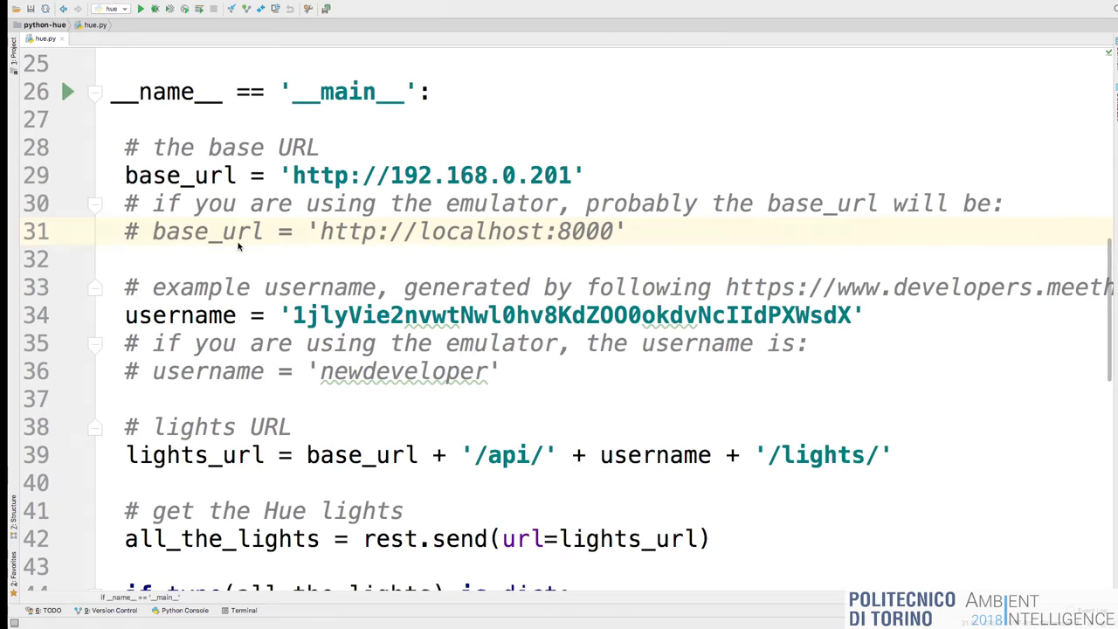
Review hue.py, then return to the Lights API docs showing Get all lights at the top.
scroll(390, 334, down, 5)
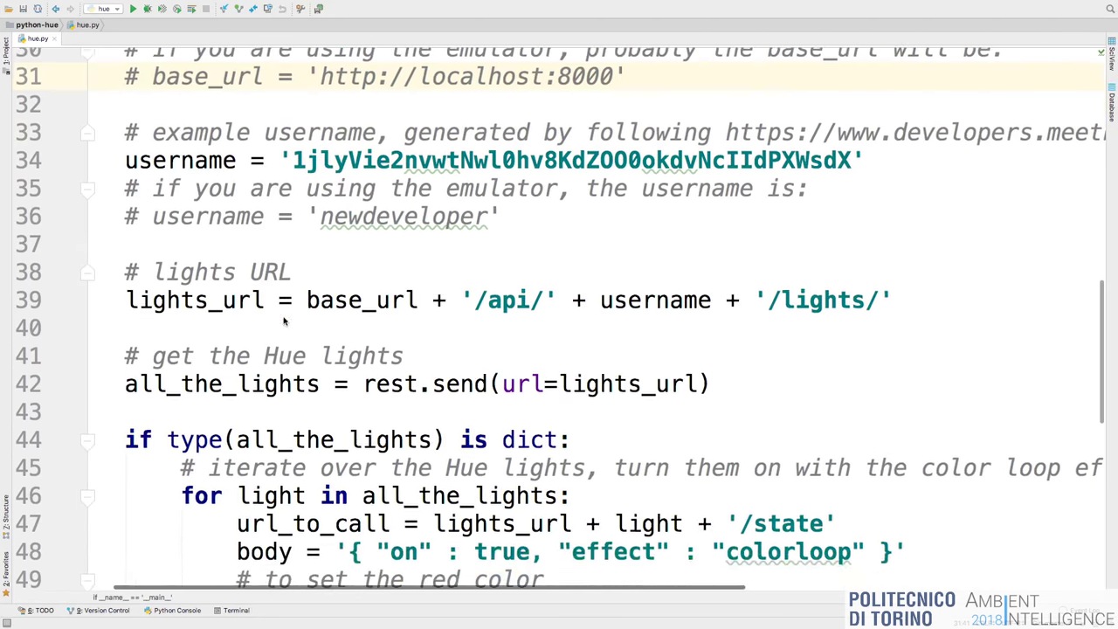
scroll(350, 340, down, 2)
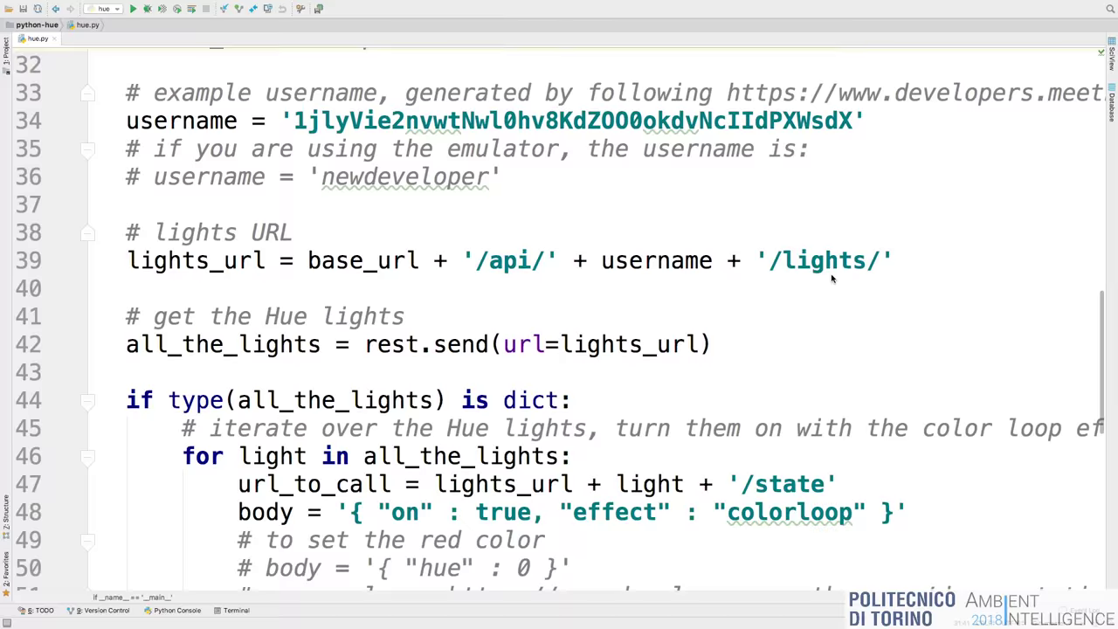
key(ctrl+Left)
scroll(723, 172, up, 20)
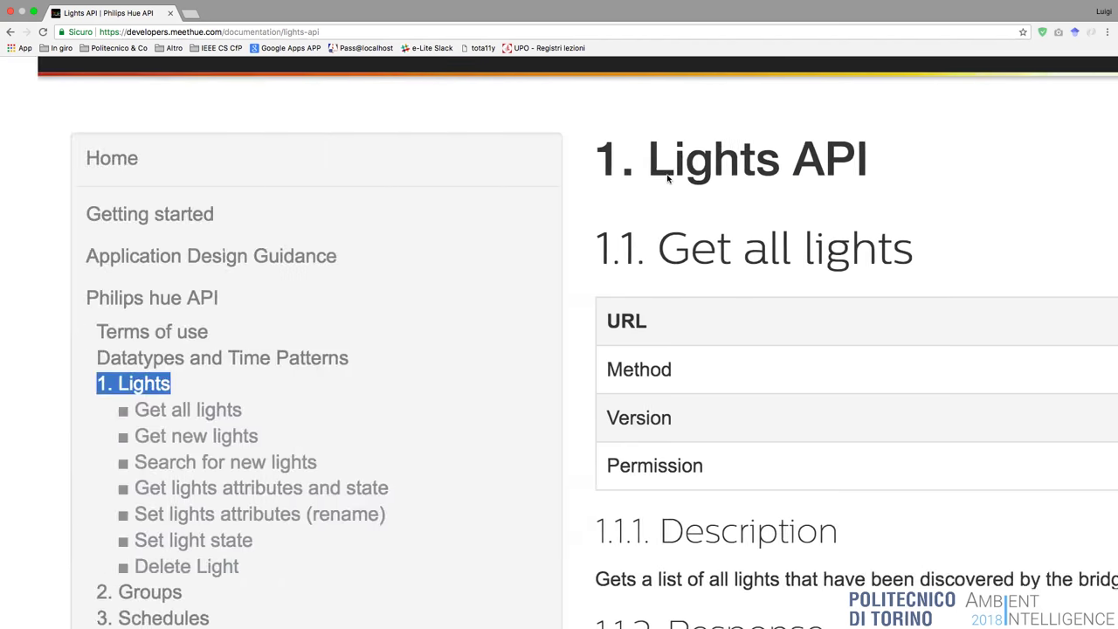
Select the /debug/clip.html path in the Getting started guide.
click(117, 213)
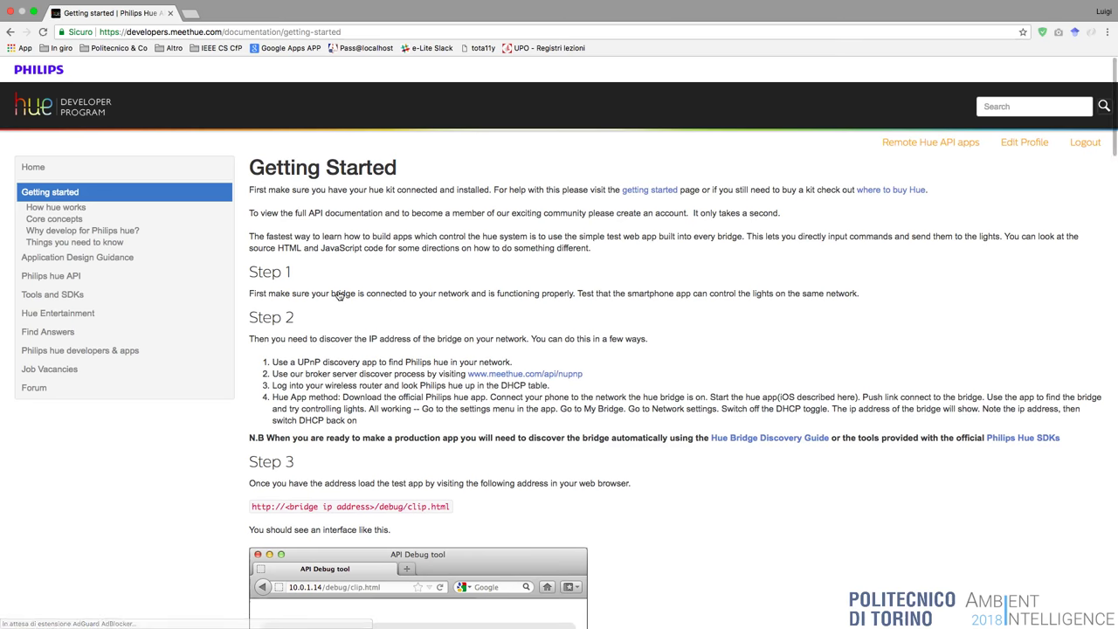
scroll(368, 342, down, 1)
scroll(367, 343, up, 5)
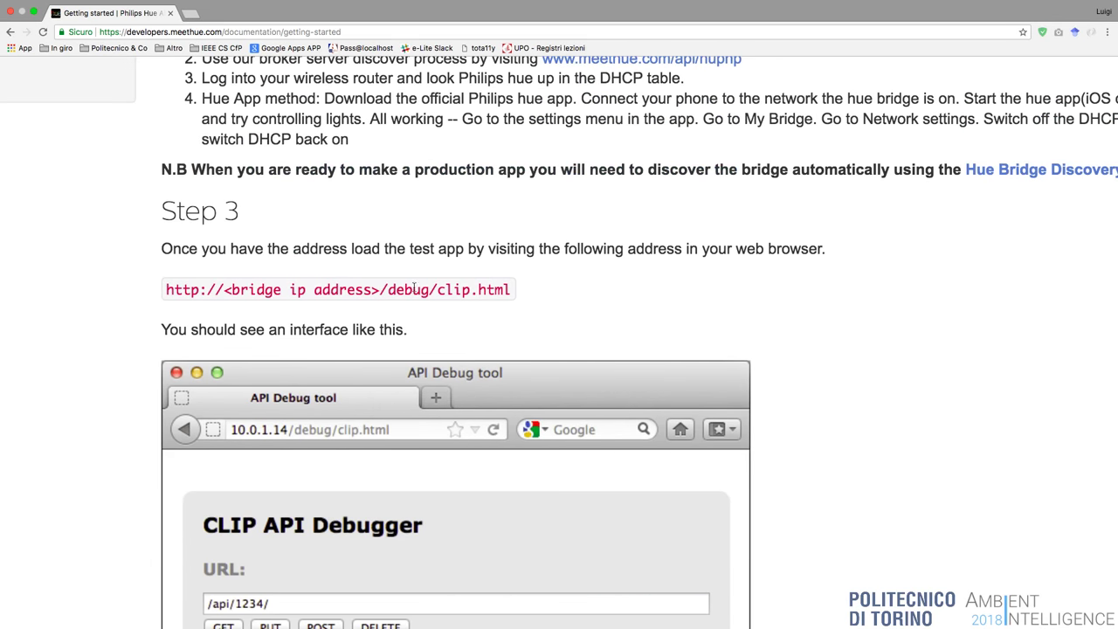
drag(381, 289, 512, 291)
key(super+c)
Load 192.168.0.201/debug/clip.html in a new browser tab.
key(super+t)
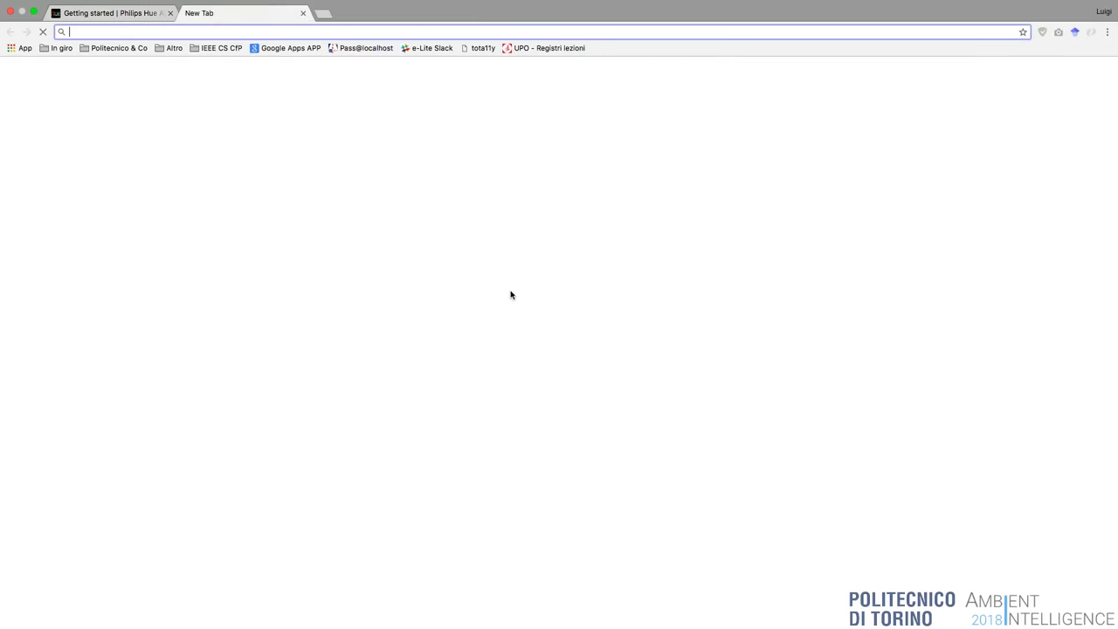
text(192.168.1.)
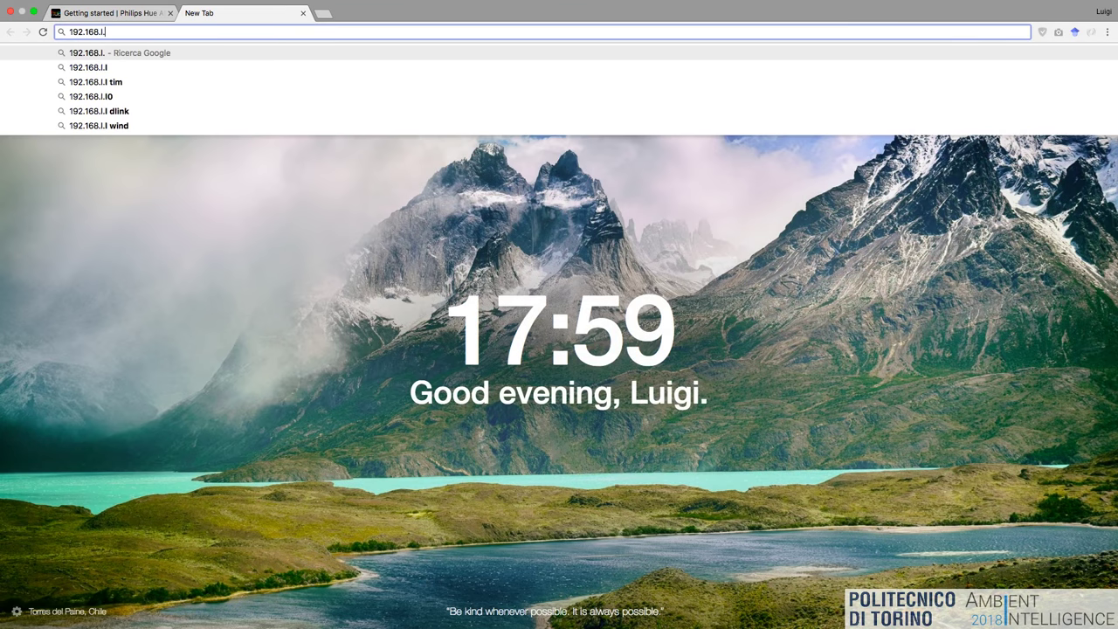
key(BackSpace)
text(0.201)
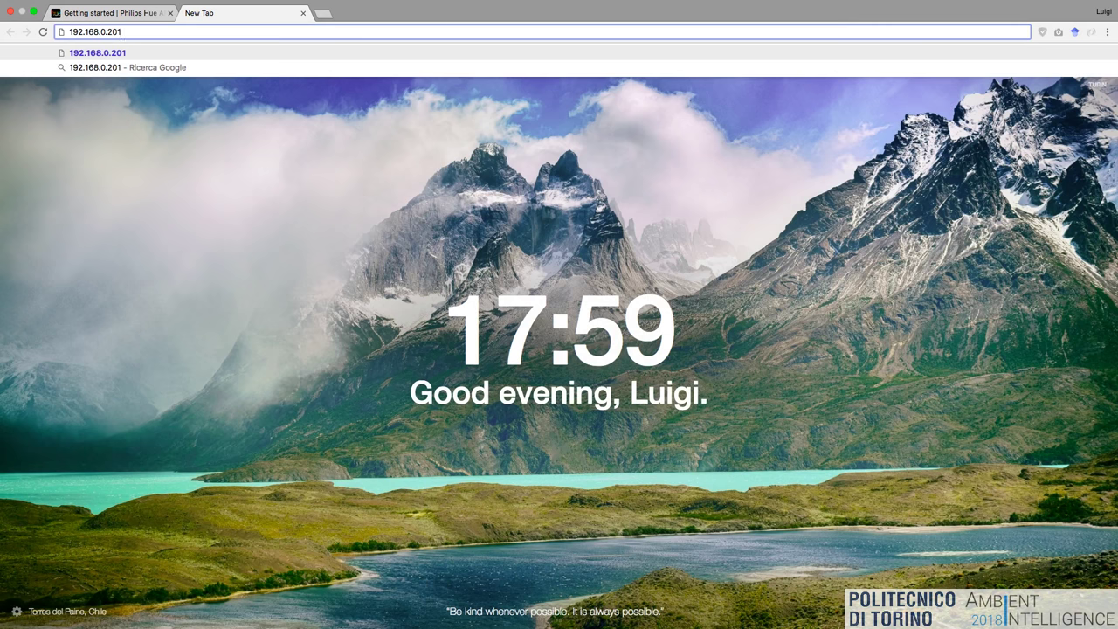
text(/)
key(super+v)
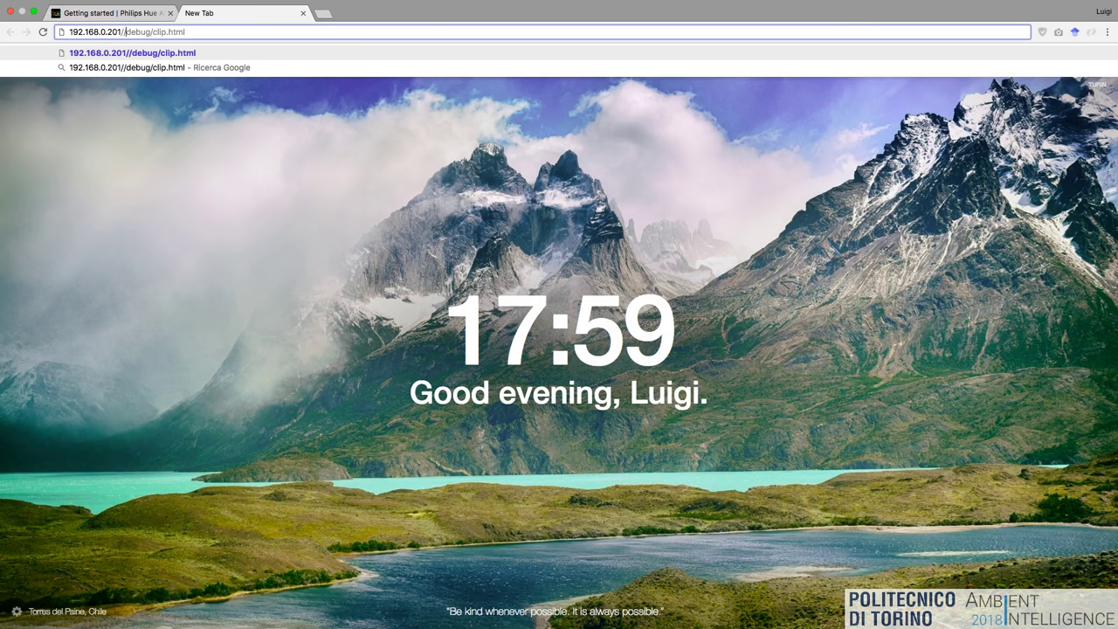
key(BackSpace)
key(Return)
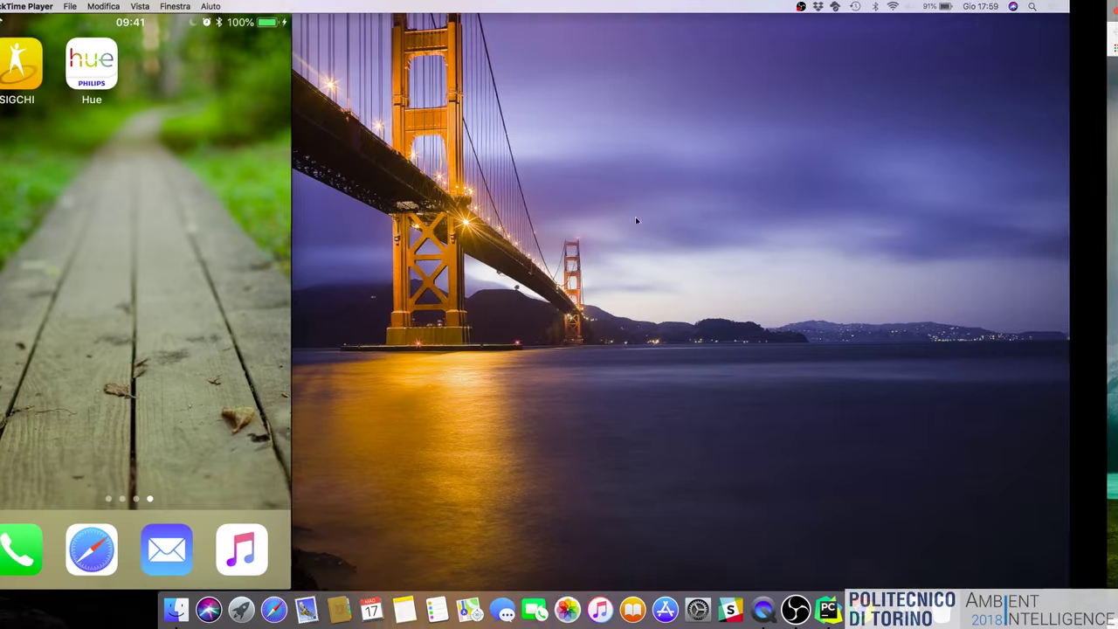
Switch the Mac's Wi-Fi to the Aml Course-5G network.
click(892, 6)
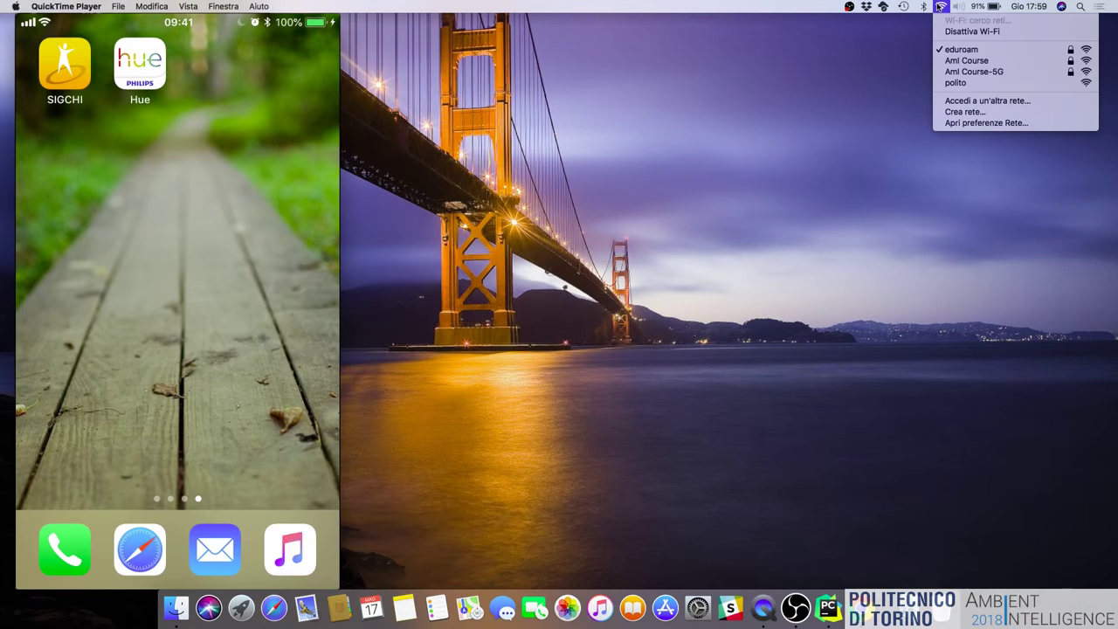
click(954, 75)
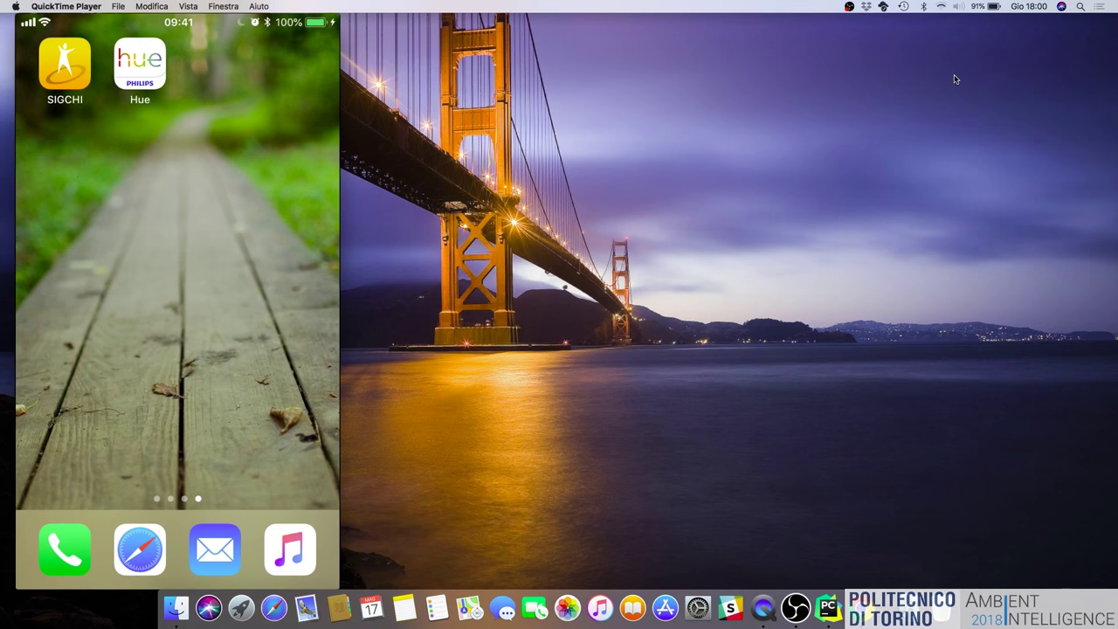
Zoom in the CLIP API Debugger page, then scroll Getting started to the GET /api/newdeveloper example.
key(ctrl+Right)
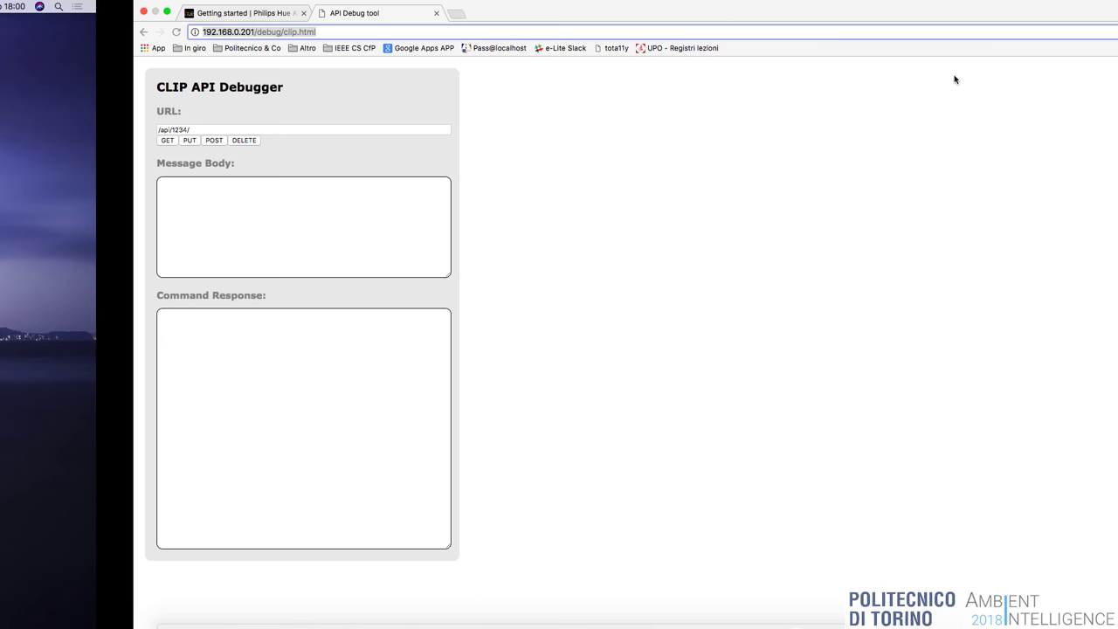
click(355, 71)
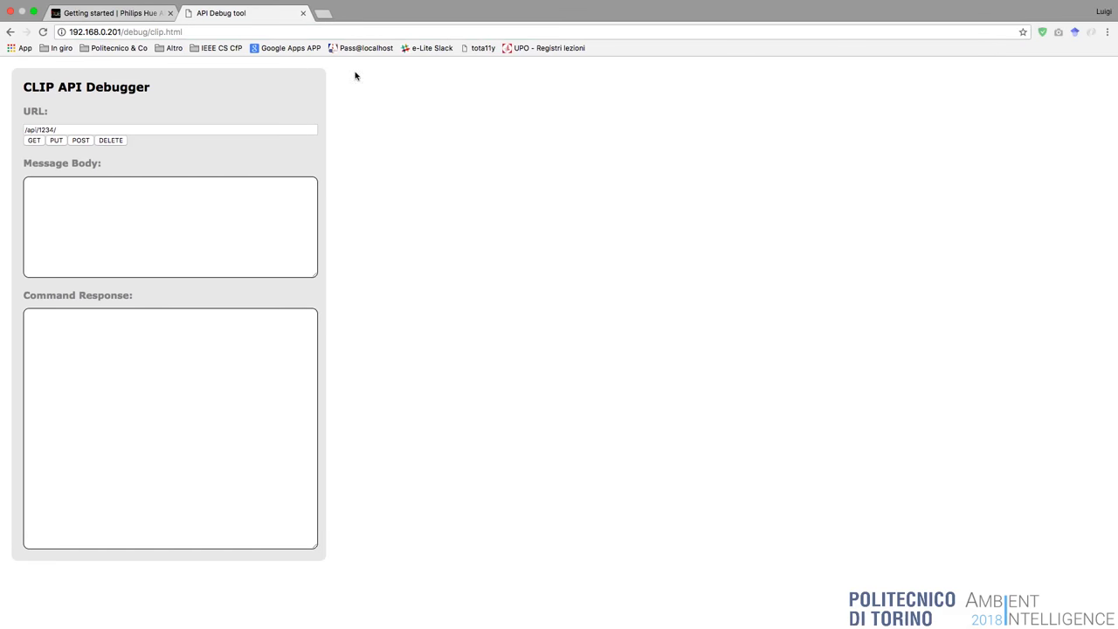
key(super+plus)
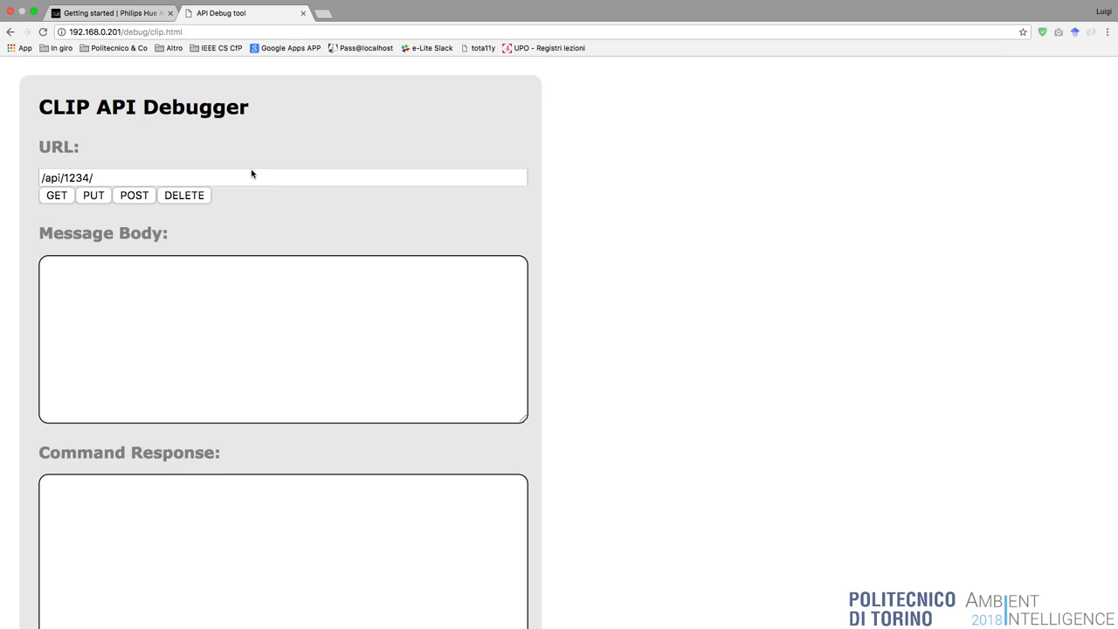
click(145, 14)
scroll(344, 274, down, 15)
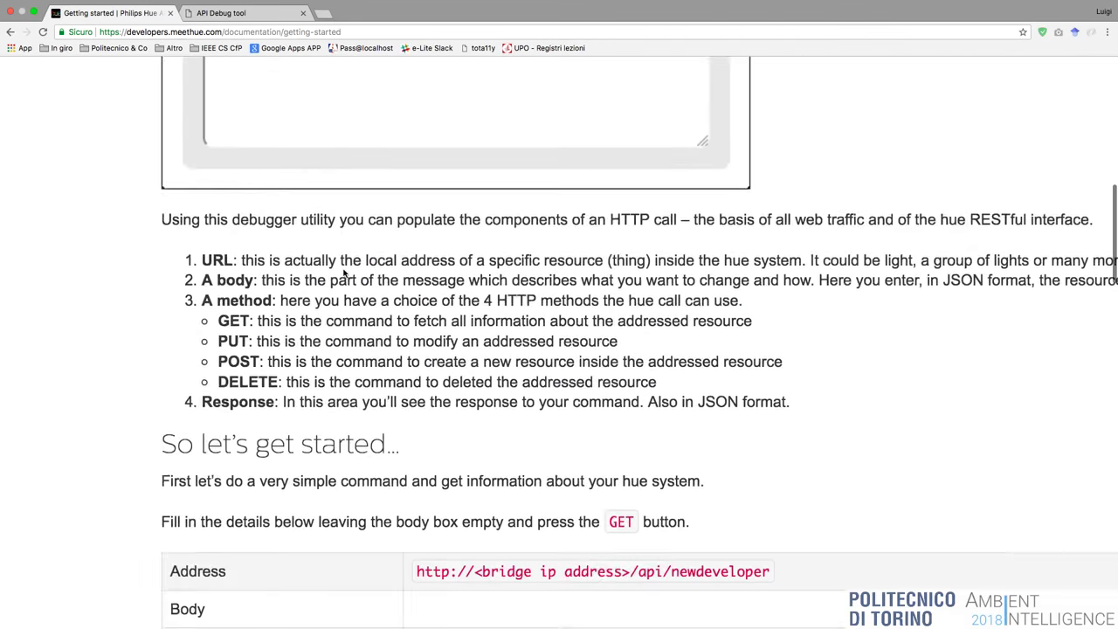
scroll(436, 309, down, 2)
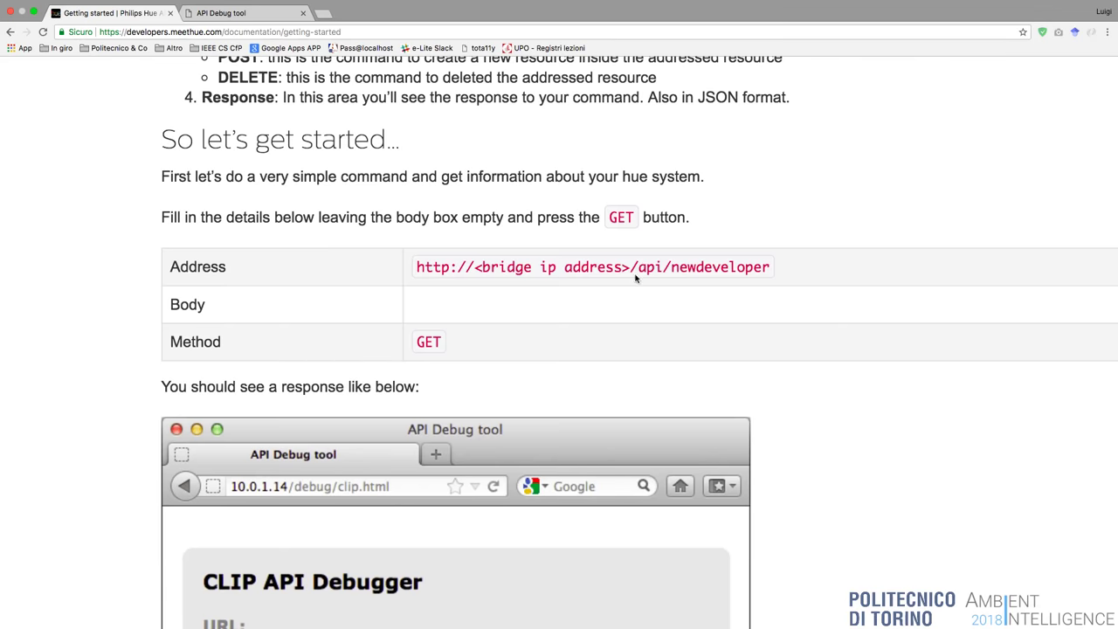
Select api/newdeveloper in the guide, read the unauthorized-user response, and return to the debugger tab.
drag(640, 270, 775, 268)
key(ctrl+c)
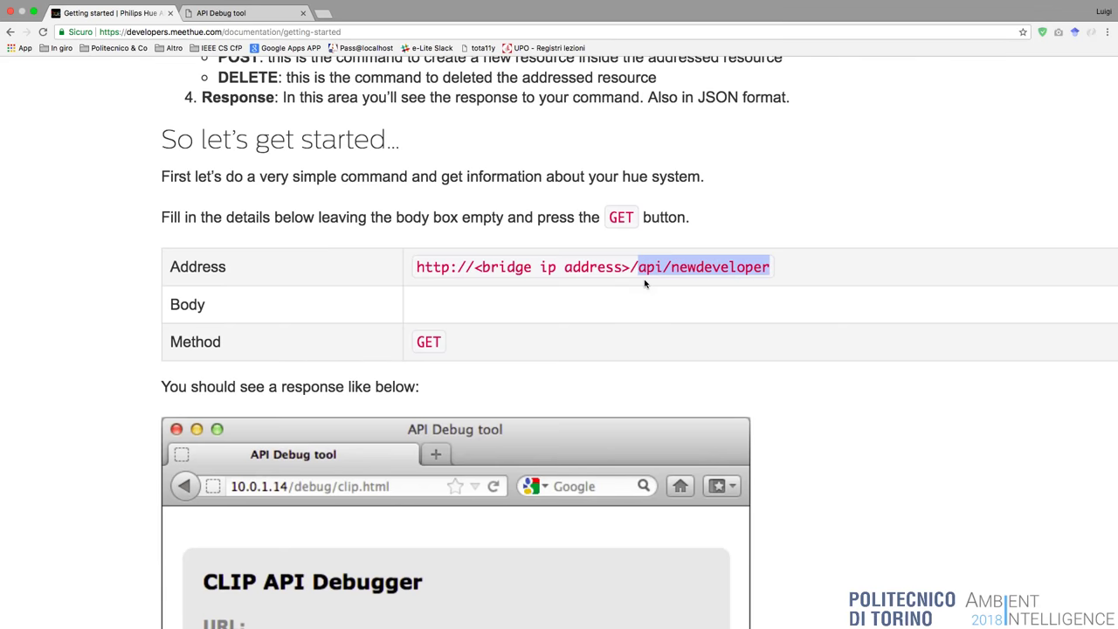
scroll(646, 284, down, 5)
scroll(644, 283, down, 5)
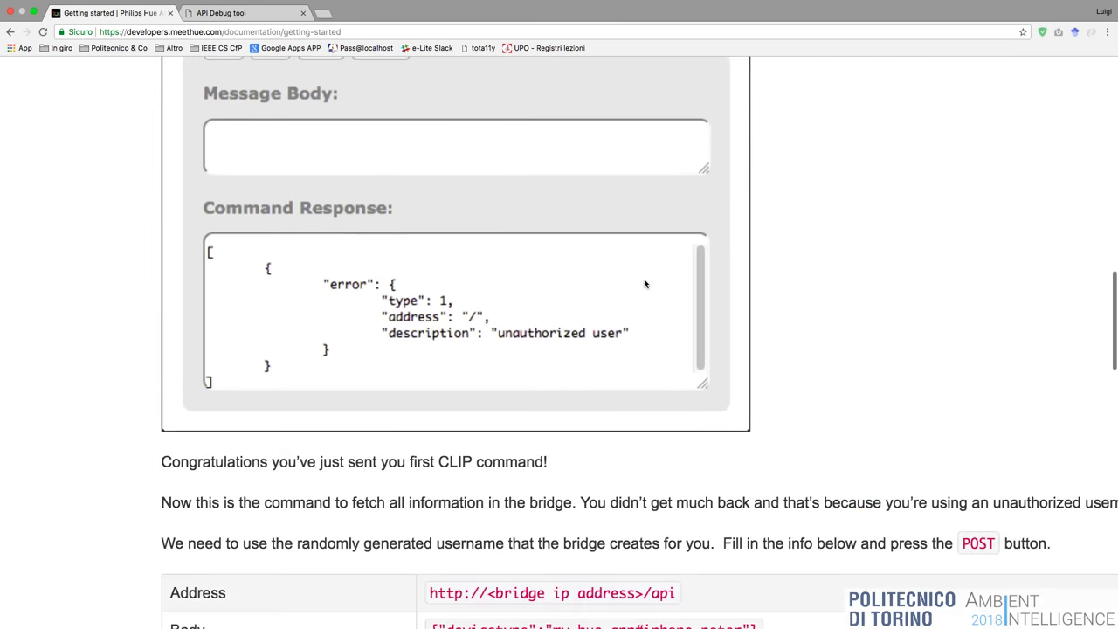
key(ctrl+Up)
click(559, 39)
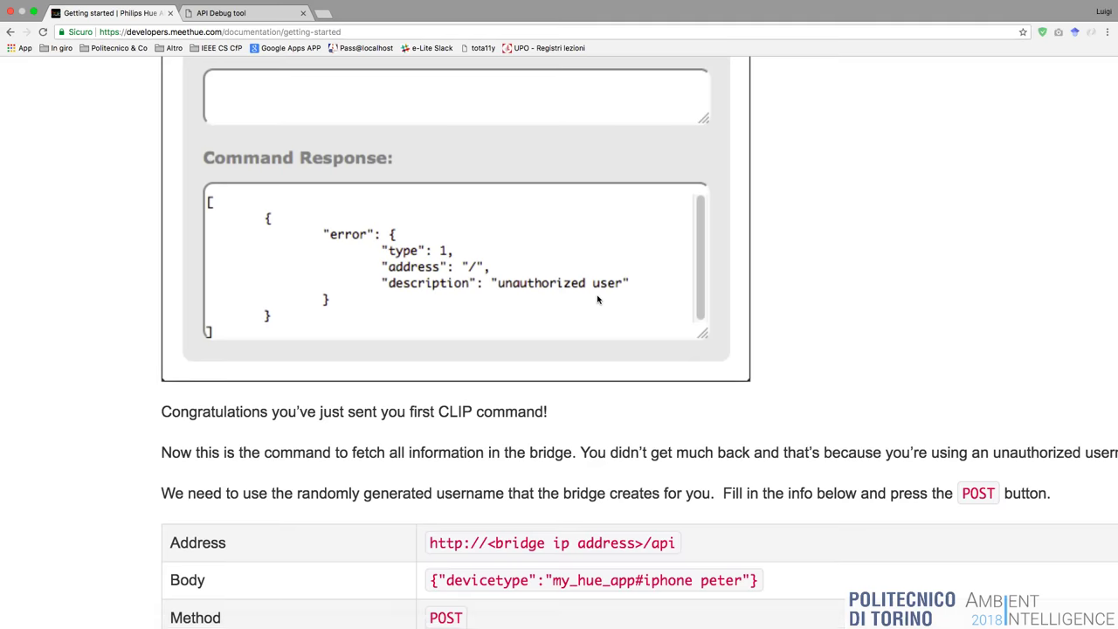
click(258, 13)
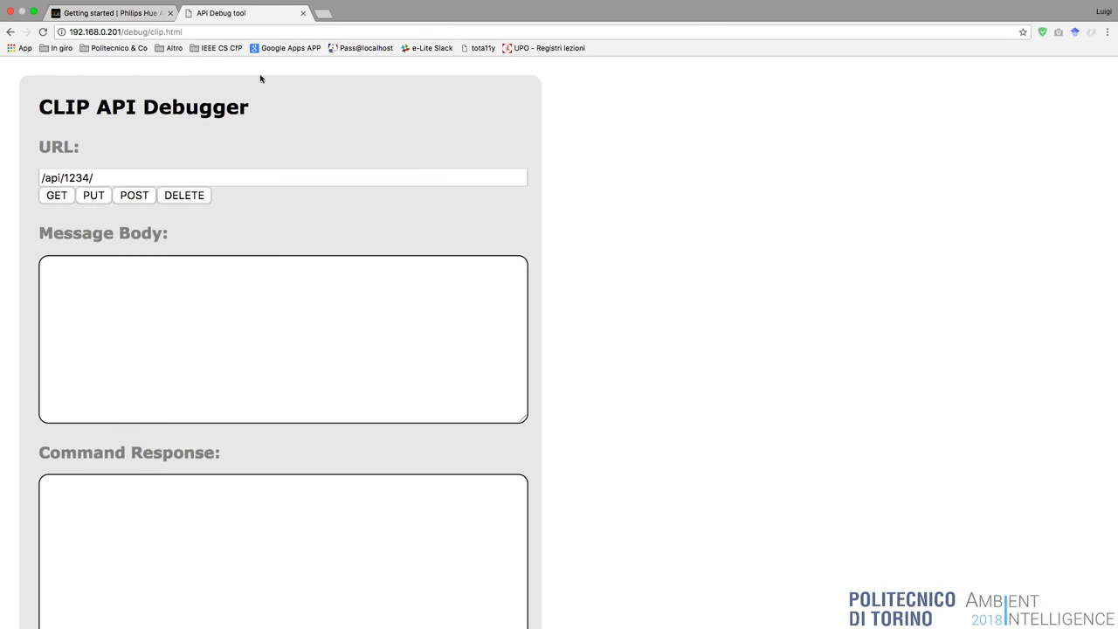
Set the request URL to /api/newdeveloper and send GET, getting the 'unauthorized user' error.
click(116, 177)
drag(116, 178, 12, 184)
key(ctrl+v)
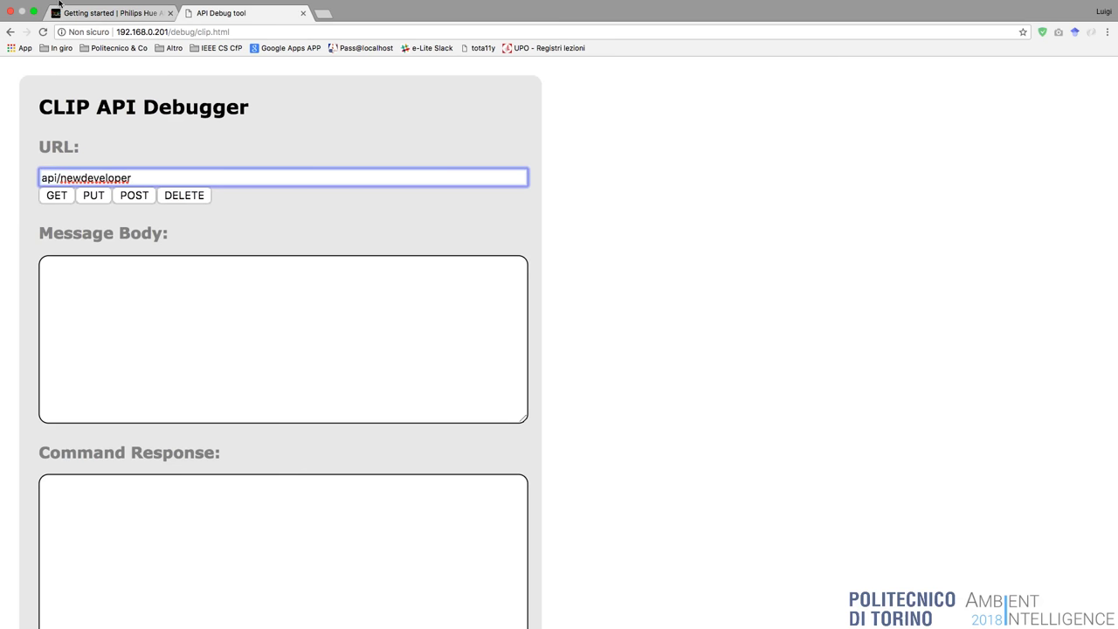
click(110, 23)
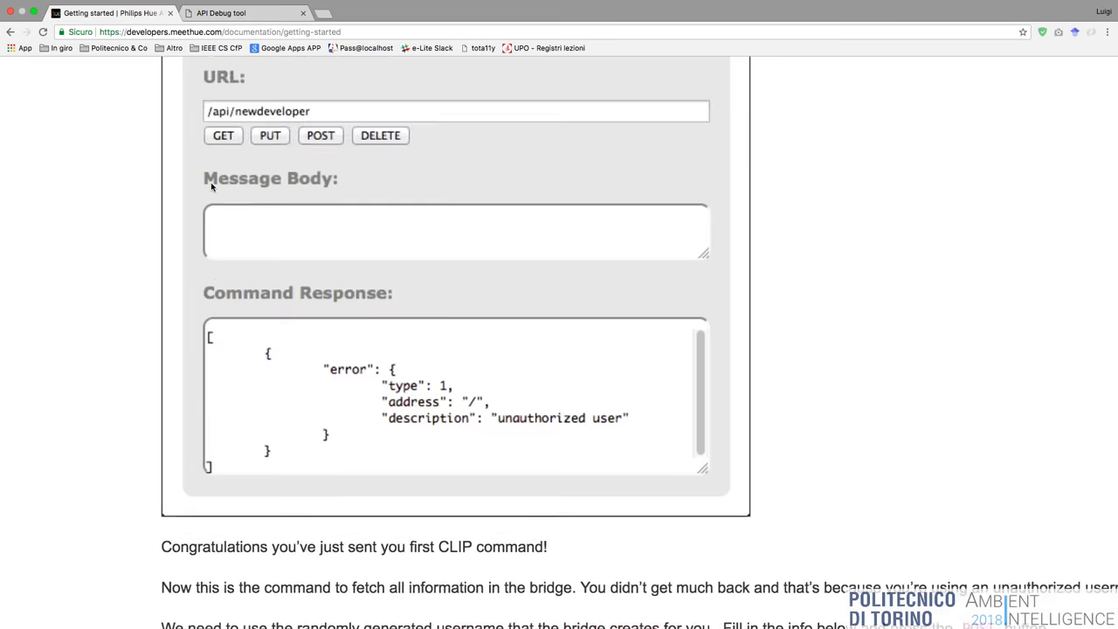
click(221, 13)
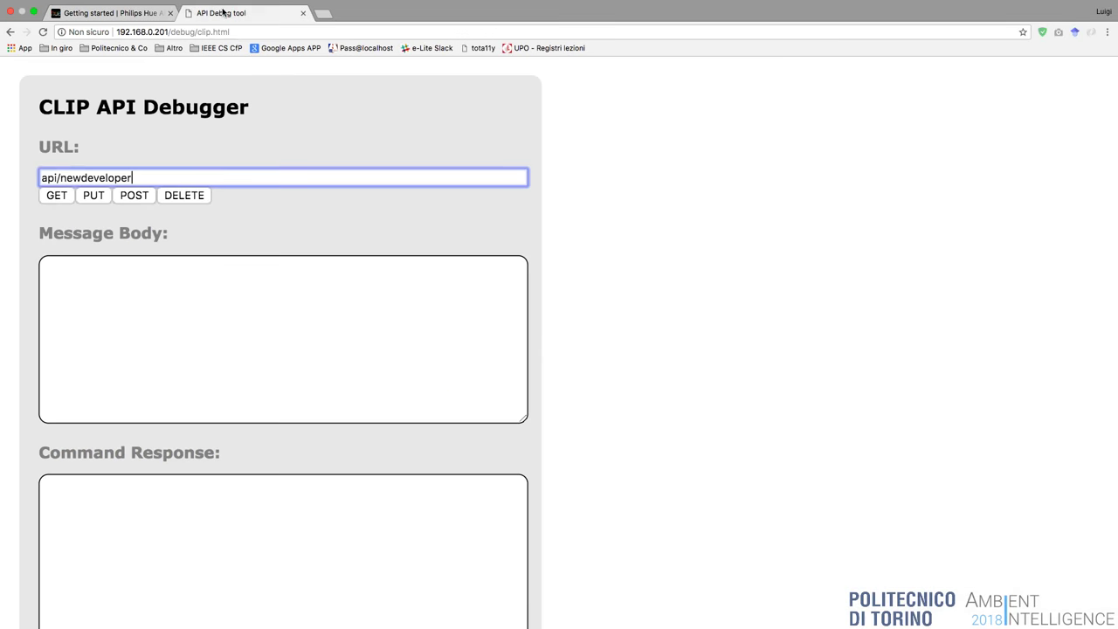
click(40, 178)
text(/)
click(61, 201)
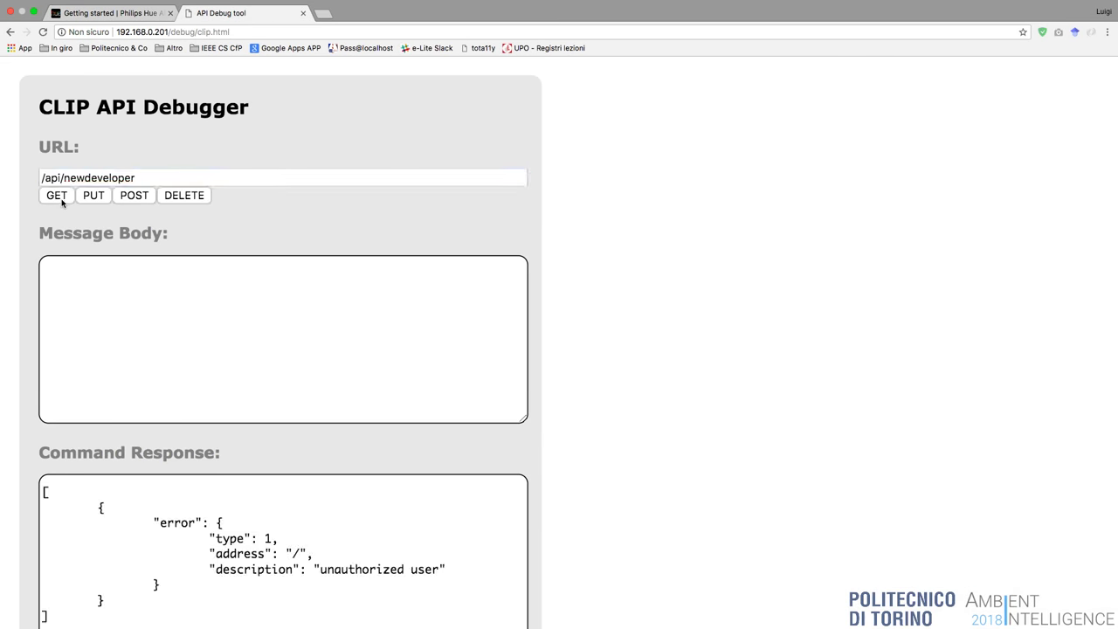
scroll(198, 300, down, 5)
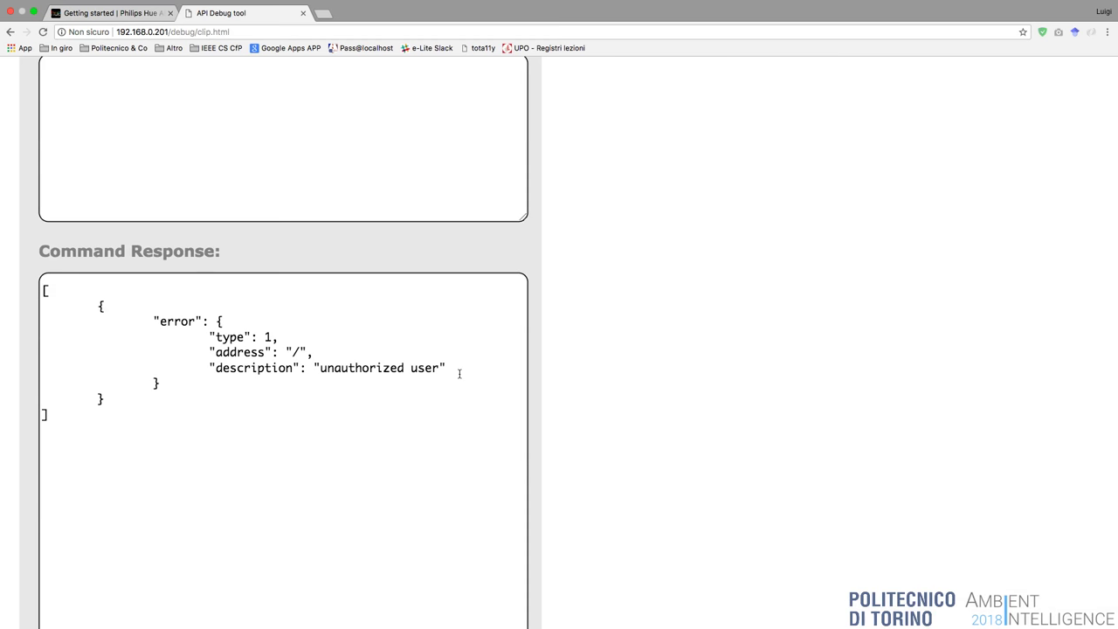
Scroll the Getting started guide to the Address/Body/Method table and select its devicetype Body JSON.
click(153, 13)
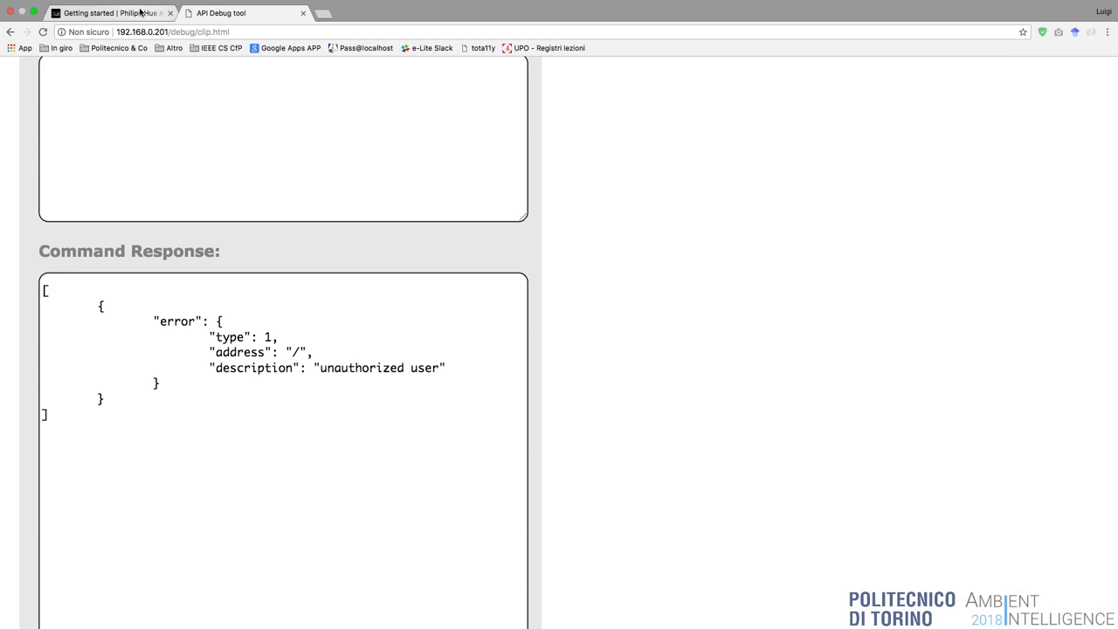
scroll(247, 249, down, 10)
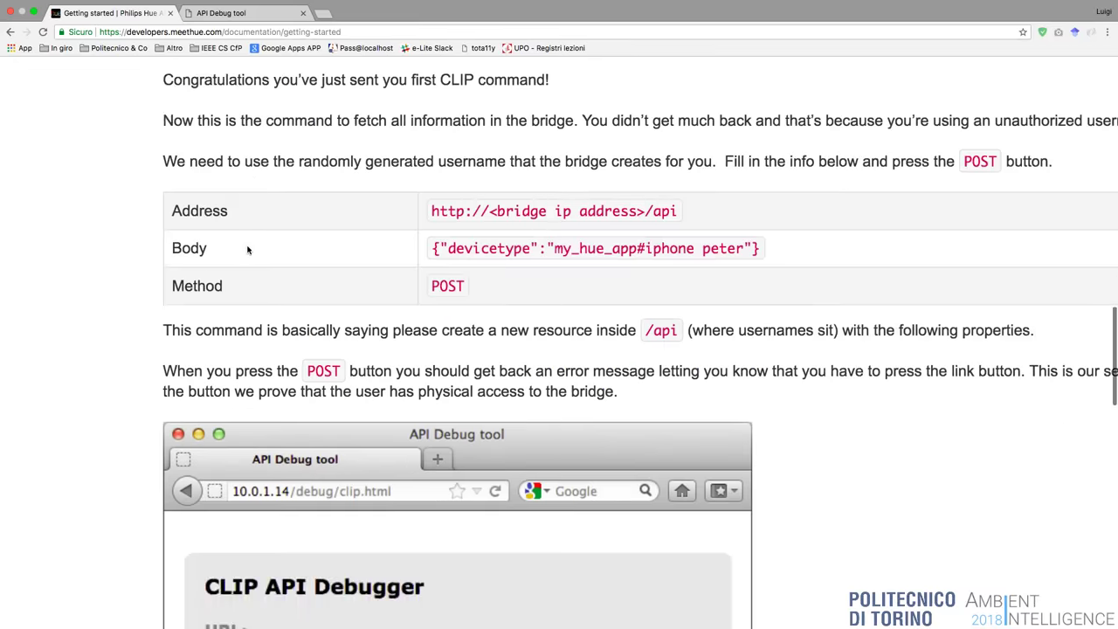
scroll(247, 246, down, 2)
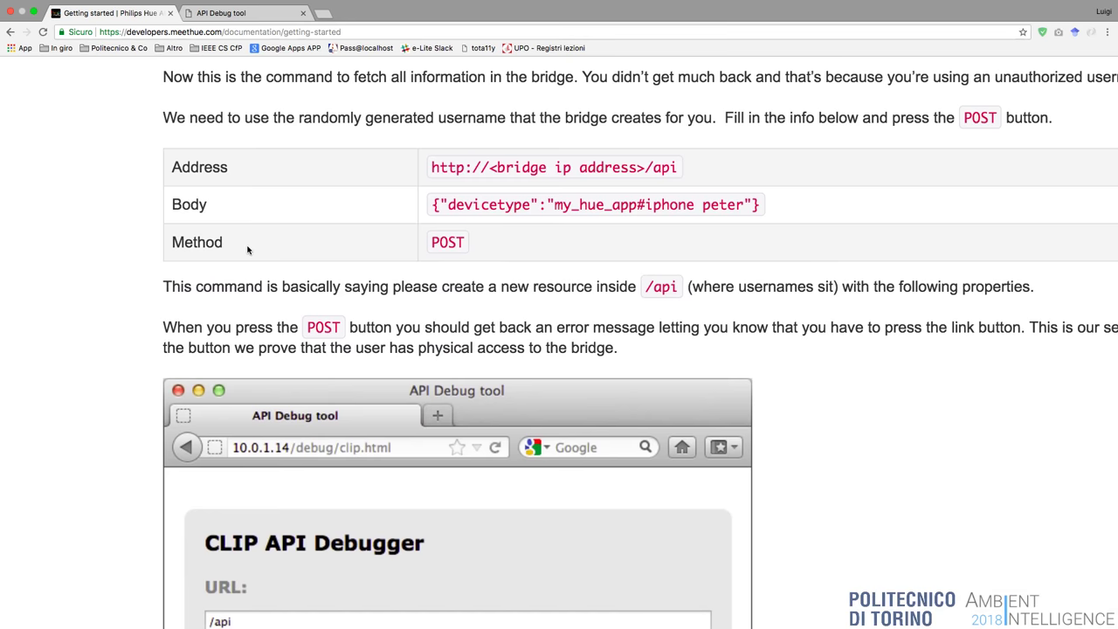
scroll(247, 250, up, 5)
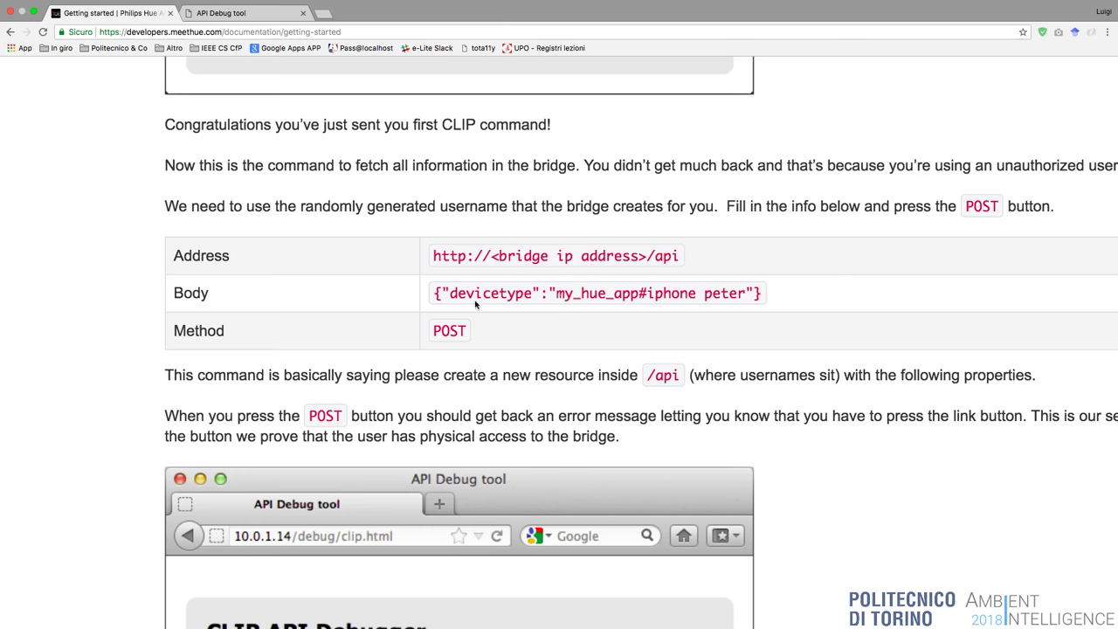
drag(434, 294, 761, 294)
key(super+c)
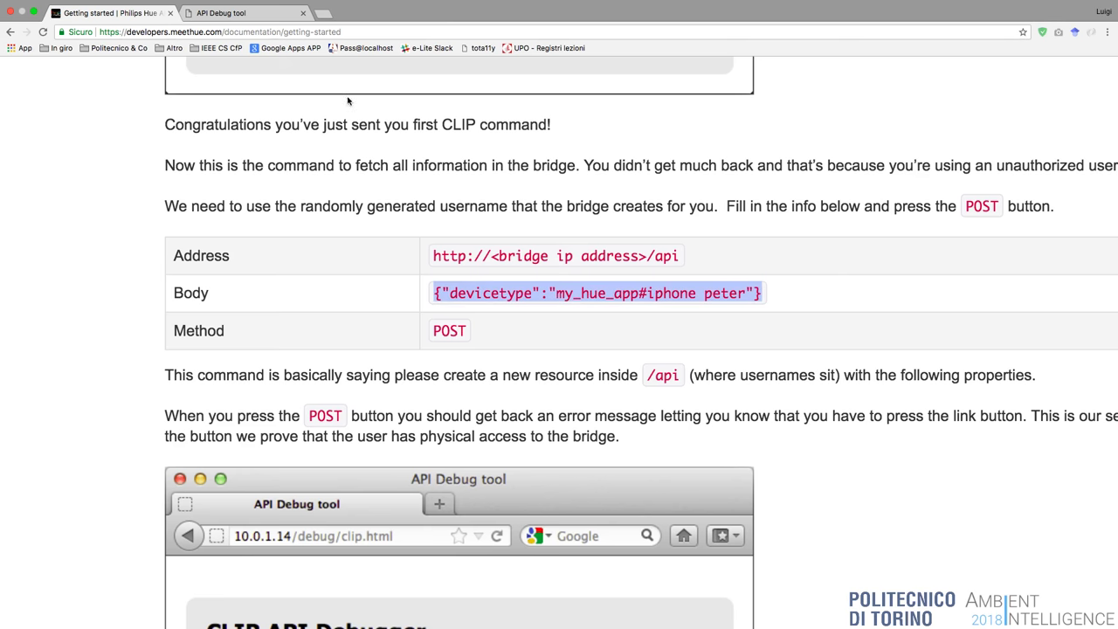
In the debugger, trim the URL to /api and paste the example devicetype JSON into the body.
click(227, 13)
scroll(259, 278, up, 3)
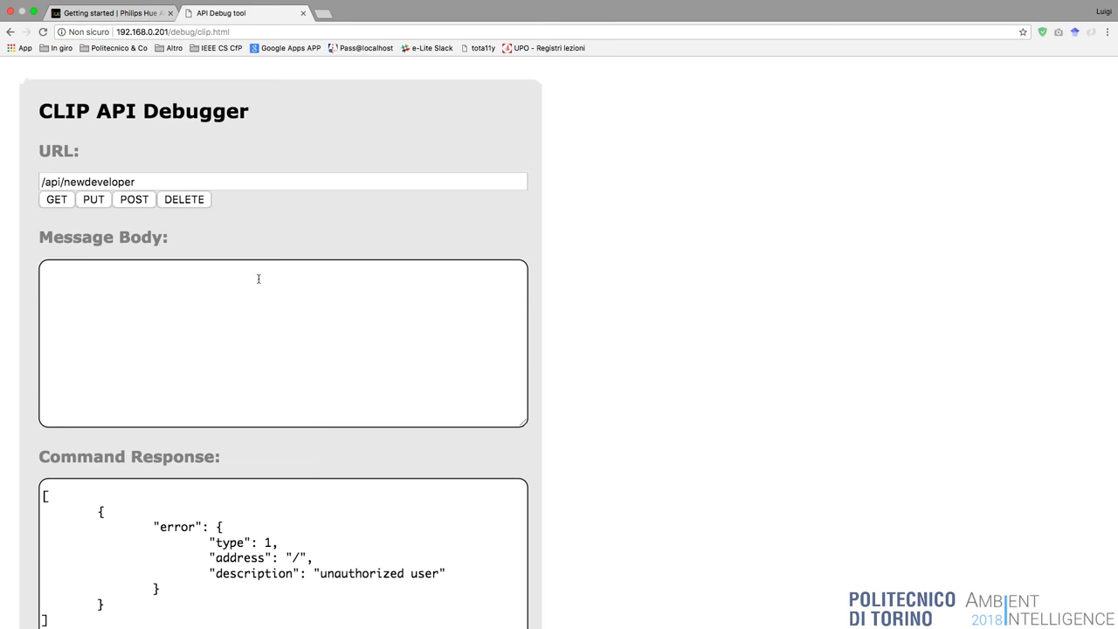
click(175, 179)
key(BackSpace)
key(BackSpace)
key(BackSpace)
key(BackSpace)
key(BackSpace)
key(BackSpace)
key(BackSpace)
key(BackSpace)
key(BackSpace)
key(BackSpace)
key(BackSpace)
key(BackSpace)
key(BackSpace)
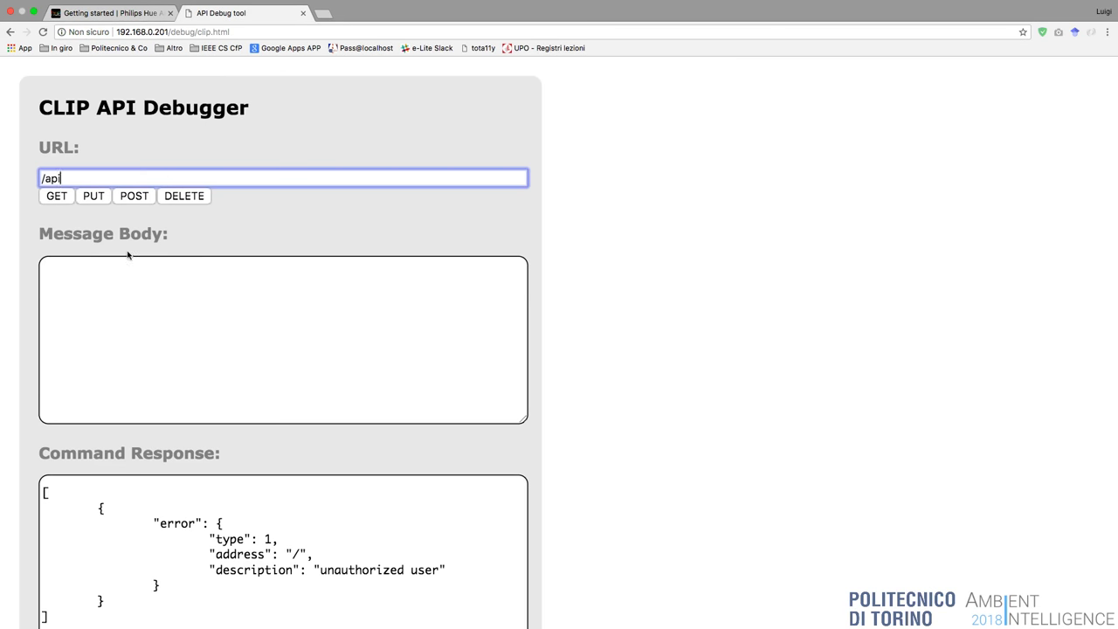
click(91, 286)
key(super+v)
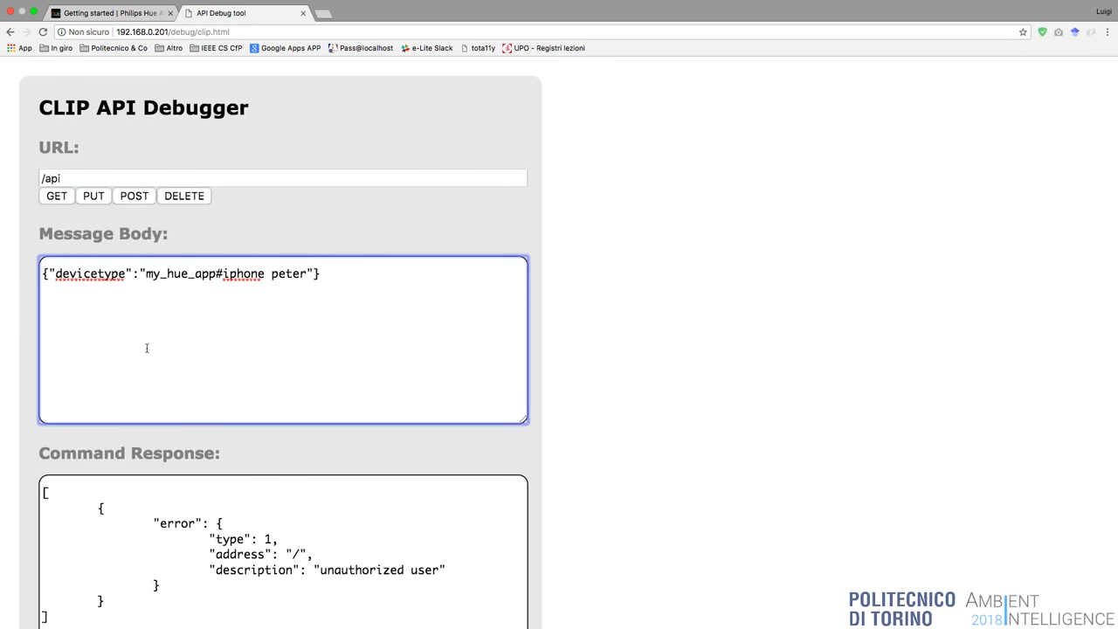
Edit the body to {"devicetype":"in_class#macbook"}, replacing my_hue_app and iphone peter.
click(146, 274)
drag(145, 273, 215, 273)
text(in_class)
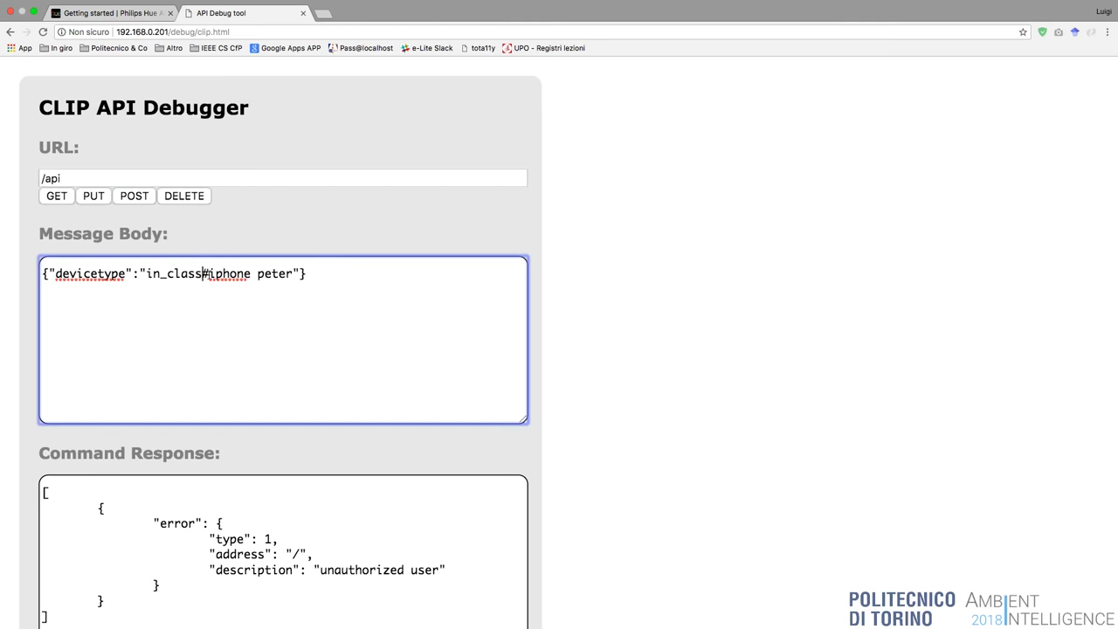
drag(208, 274, 294, 273)
text(macbook)
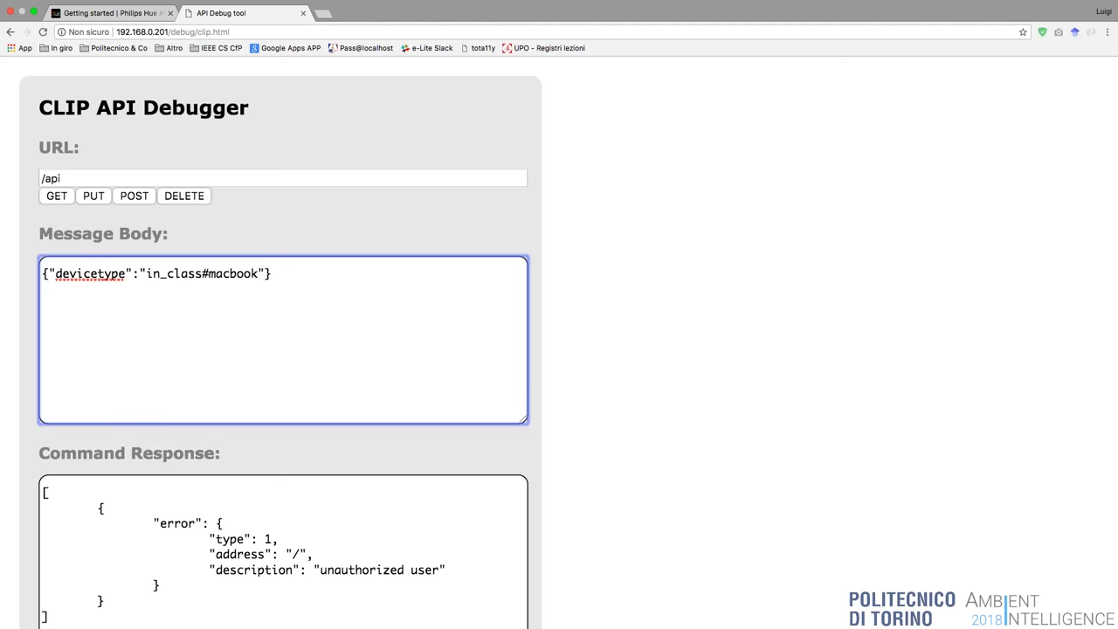
click(107, 17)
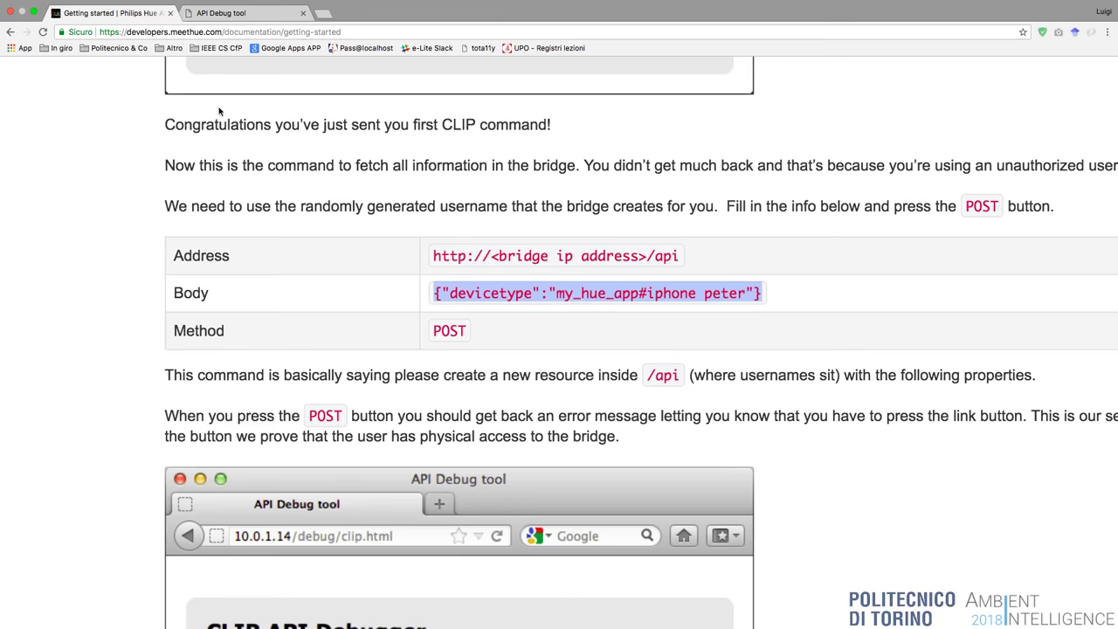
Scroll the docs through the example error and success response screenshots.
scroll(294, 338, down, 10)
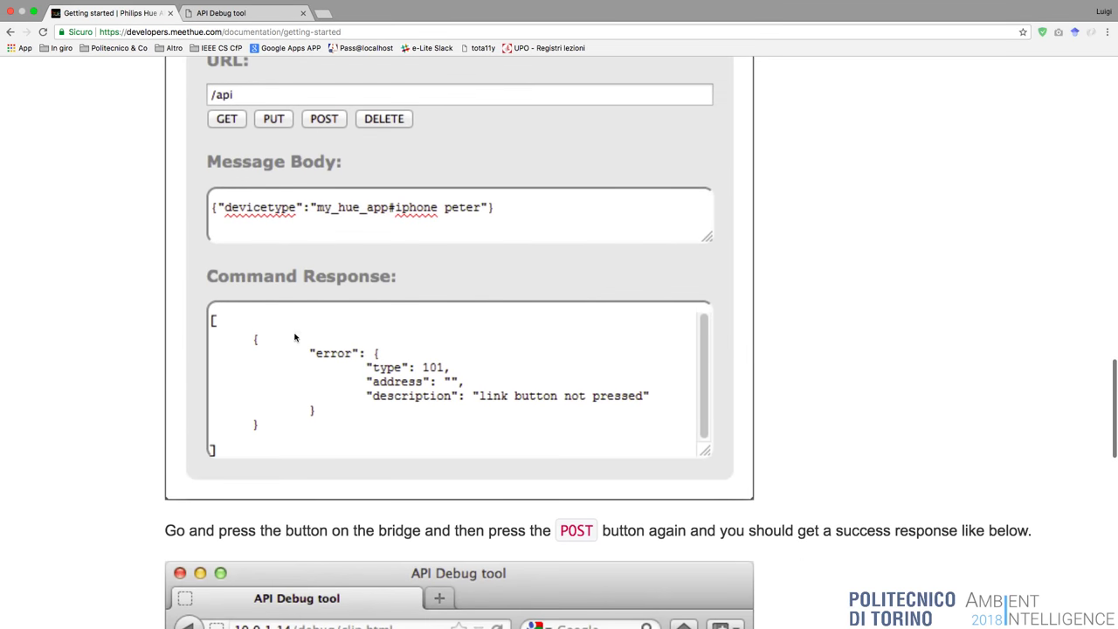
scroll(280, 439, down, 1)
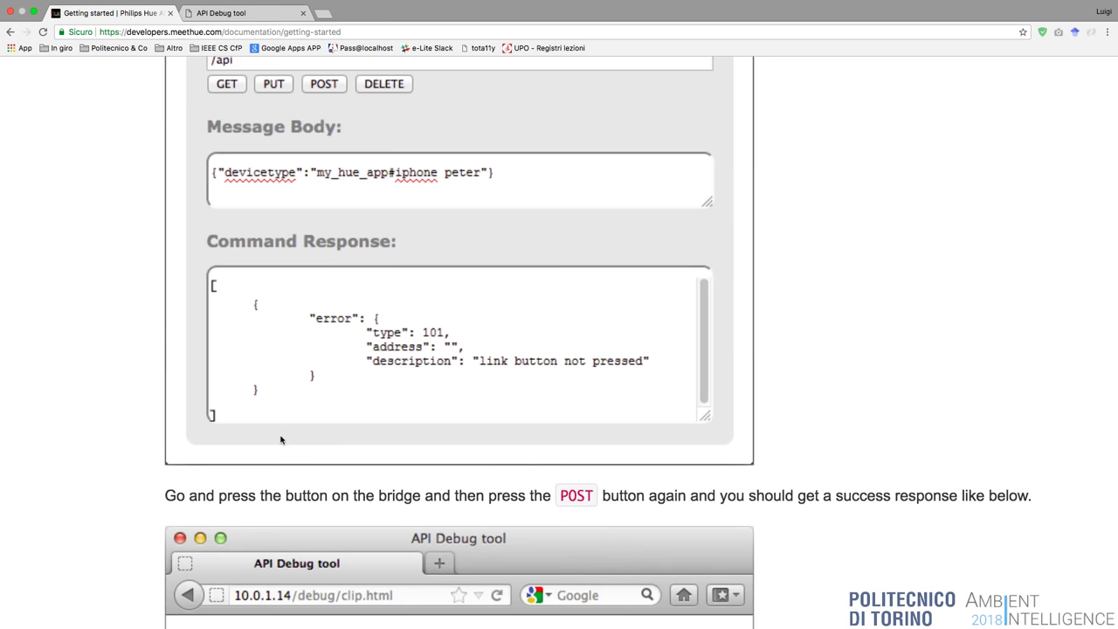
scroll(280, 439, down, 3)
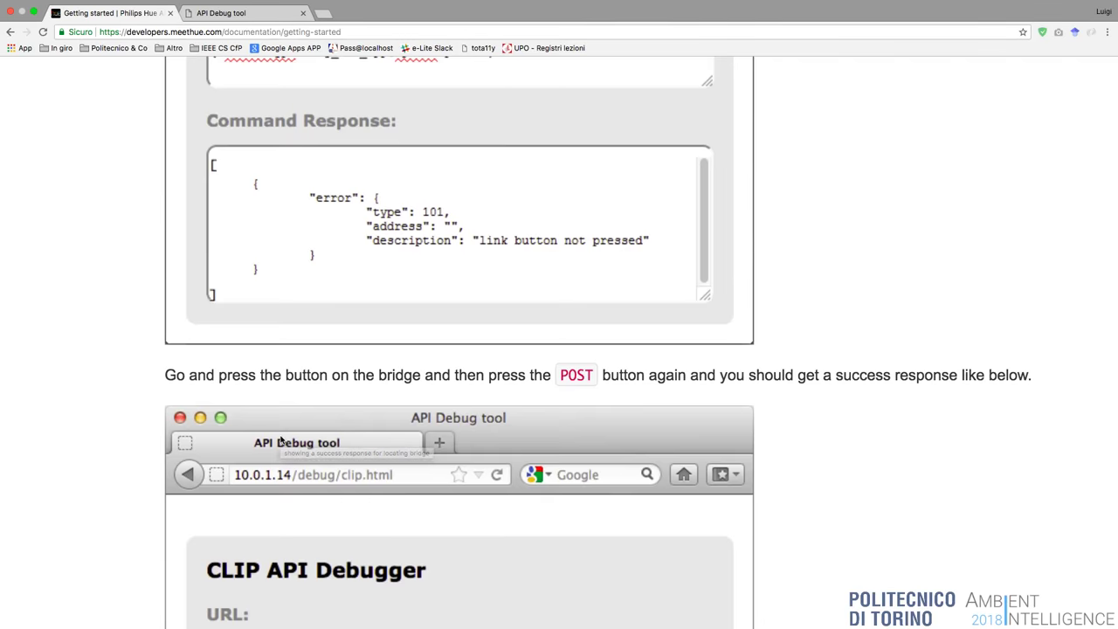
scroll(283, 437, down, 5)
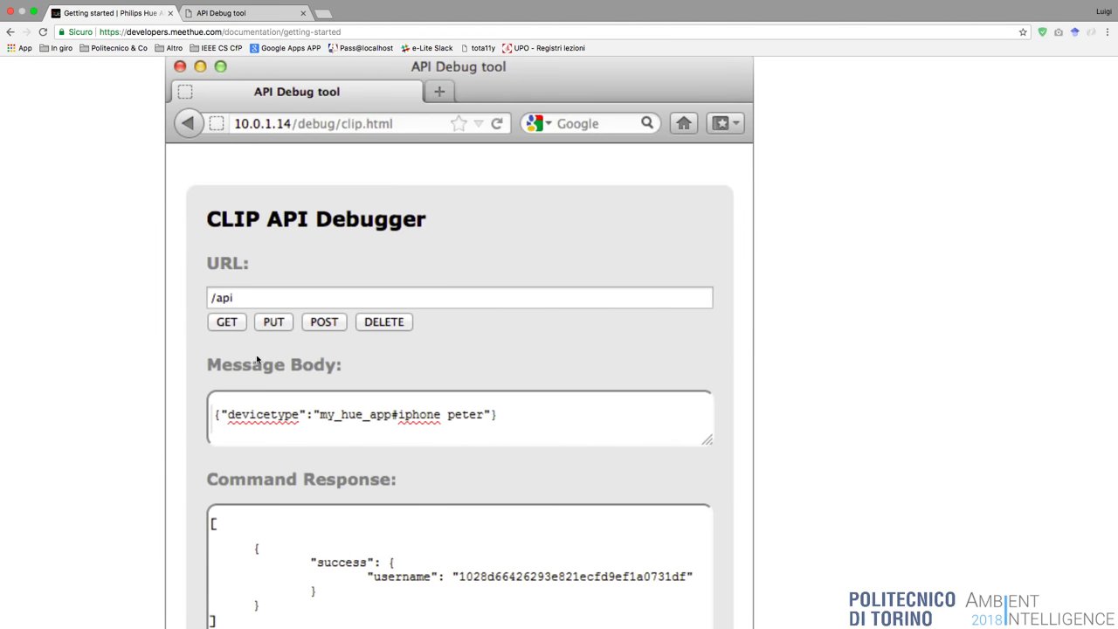
scroll(330, 336, down, 1)
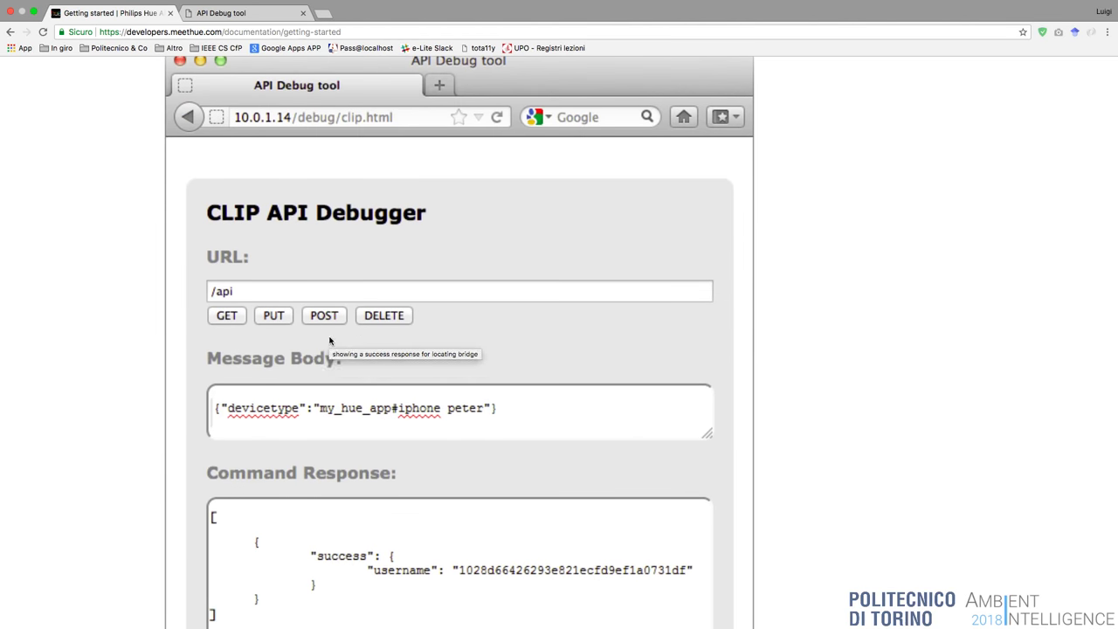
scroll(330, 341, down, 1)
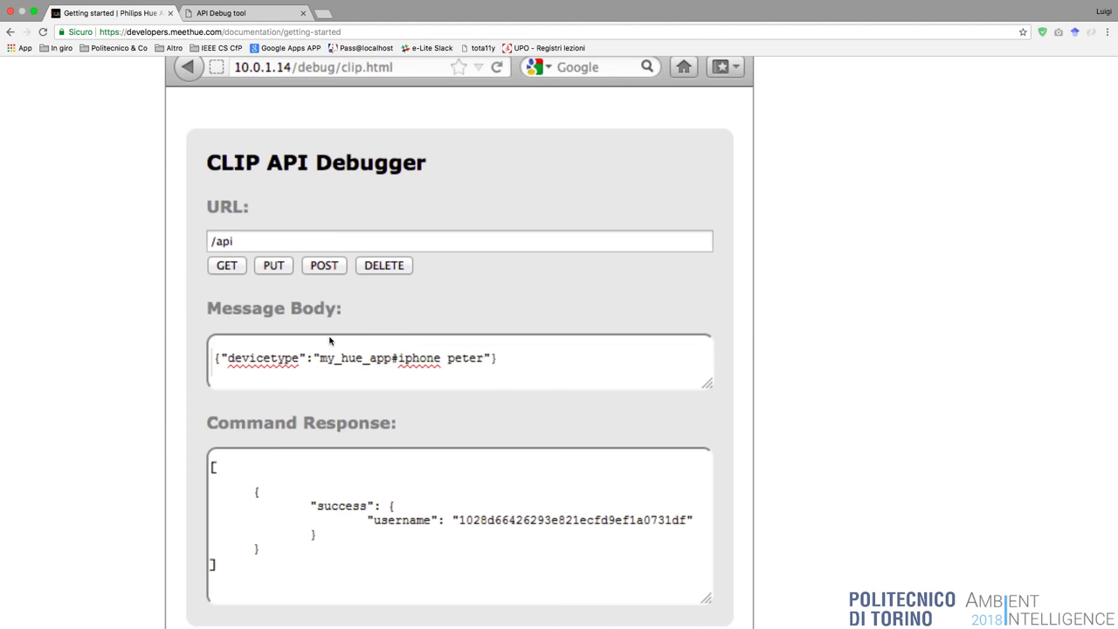
Compare the docs with the live debugger's POST to /api, which returns 'link button not pressed'.
click(240, 14)
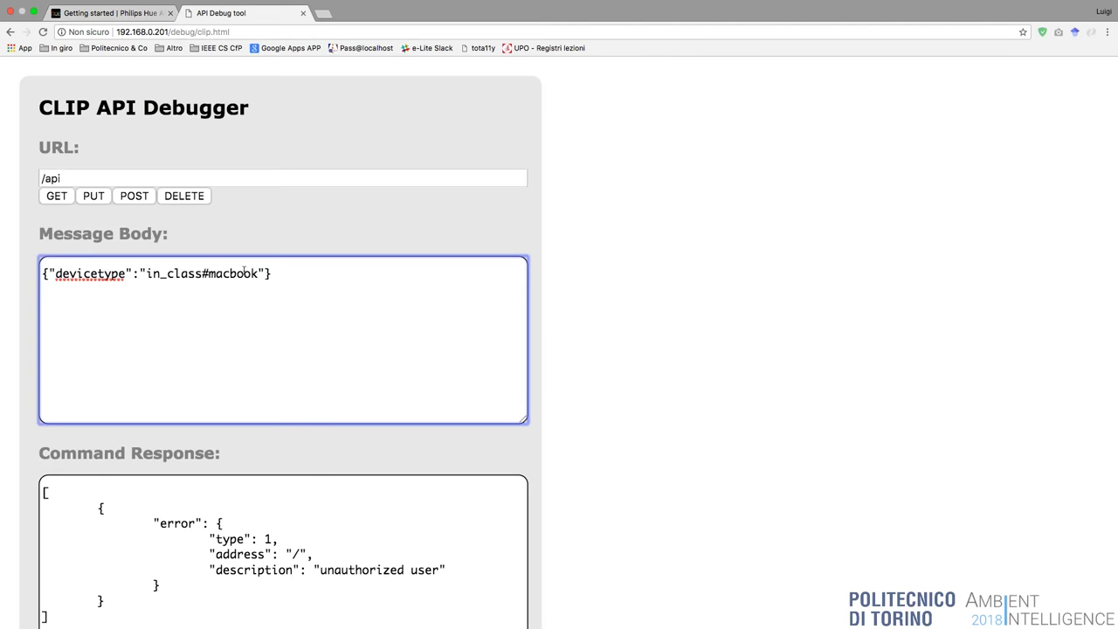
click(125, 14)
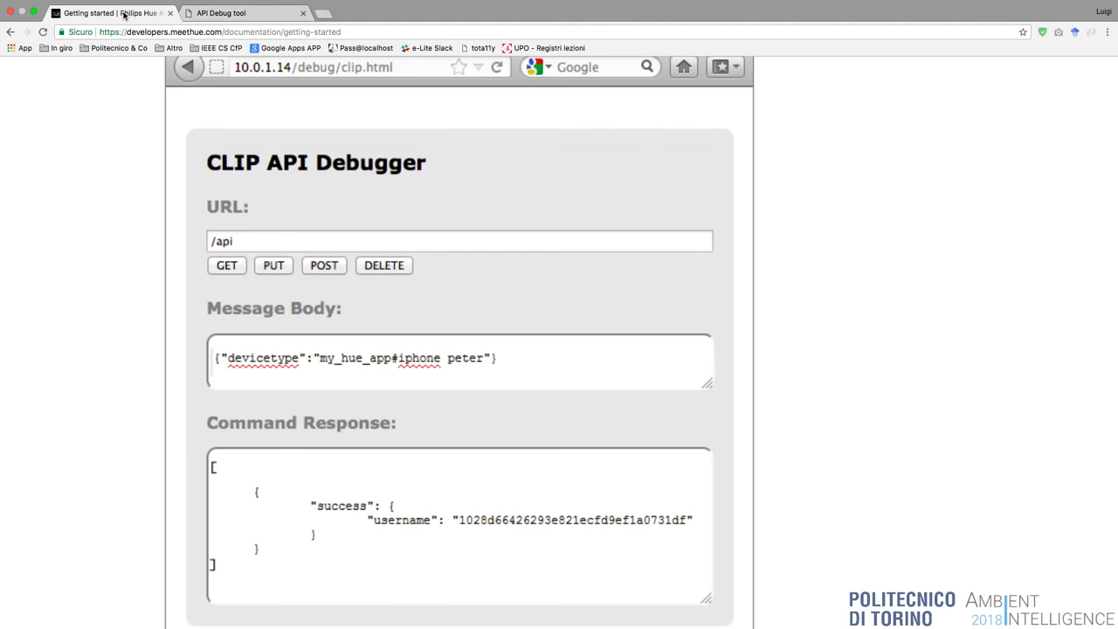
scroll(204, 61, up, 6)
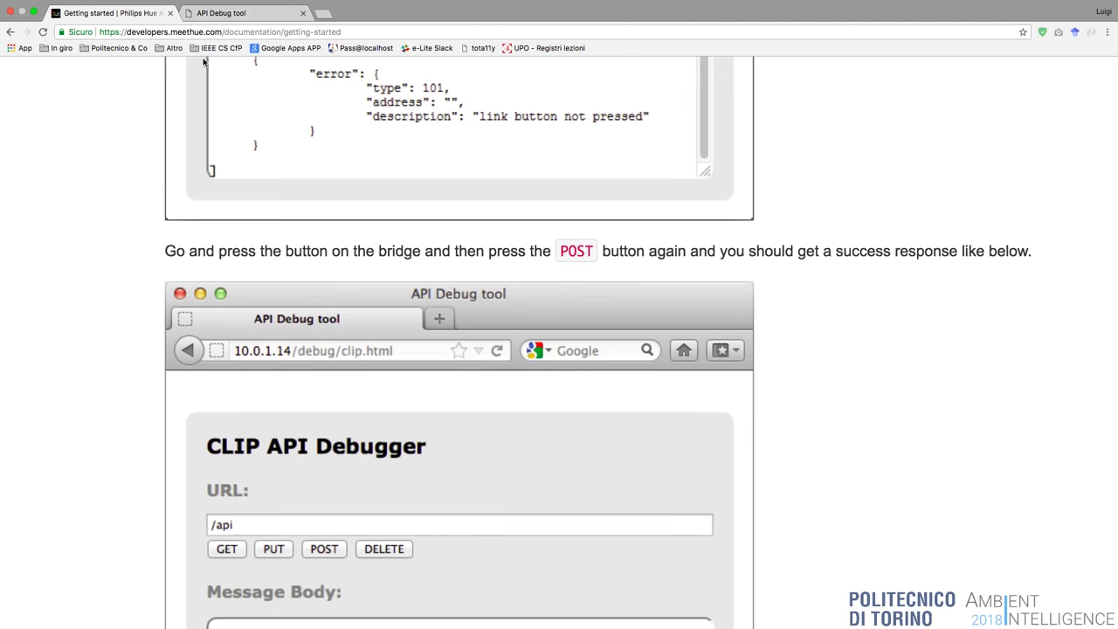
click(225, 14)
Resend the POST to /api with devicetype in_class#macbook until it returns a success username.
click(133, 196)
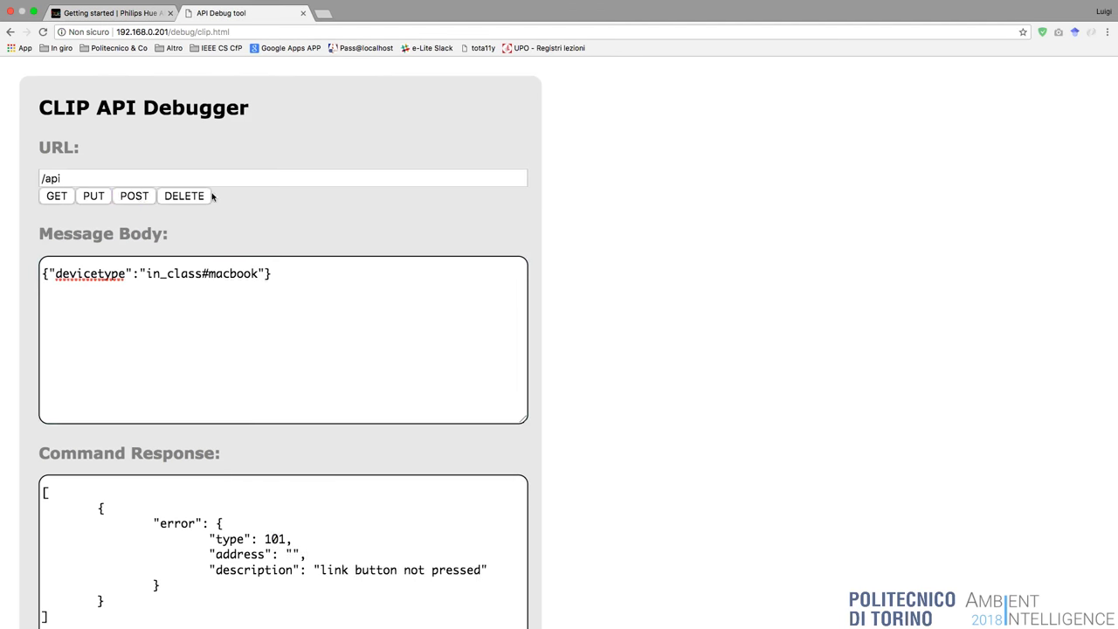
scroll(491, 305, down, 2)
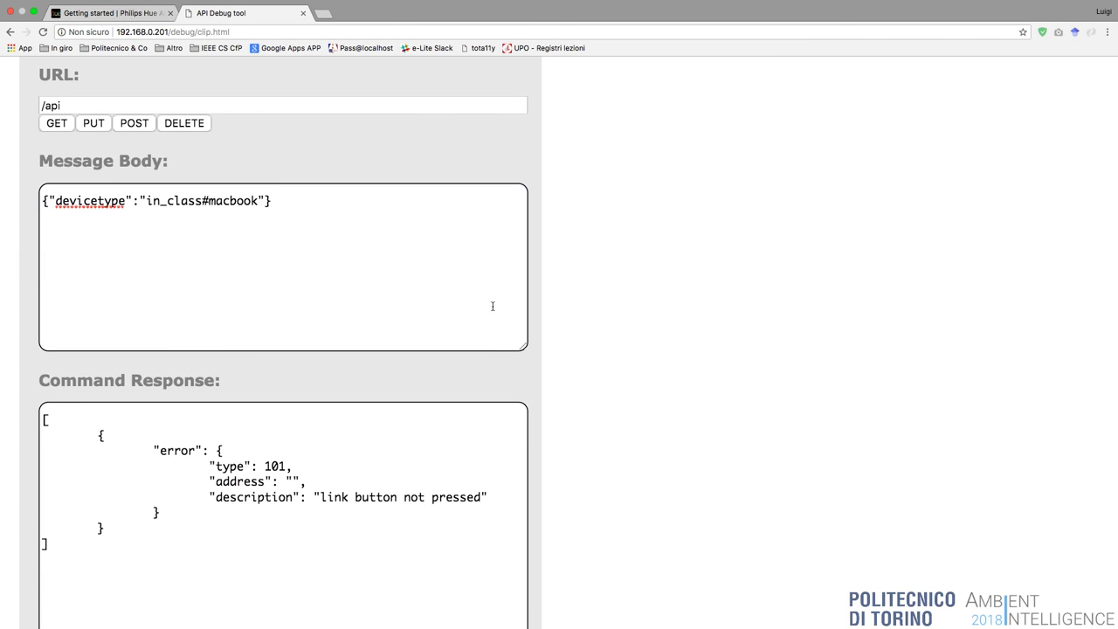
click(134, 125)
scroll(527, 402, down, 2)
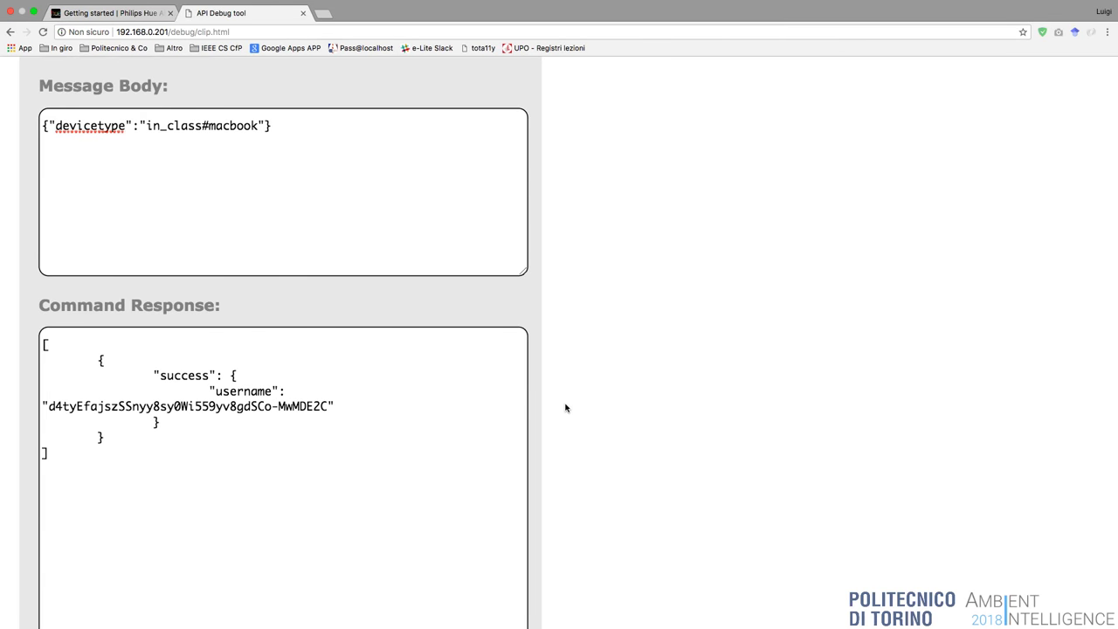